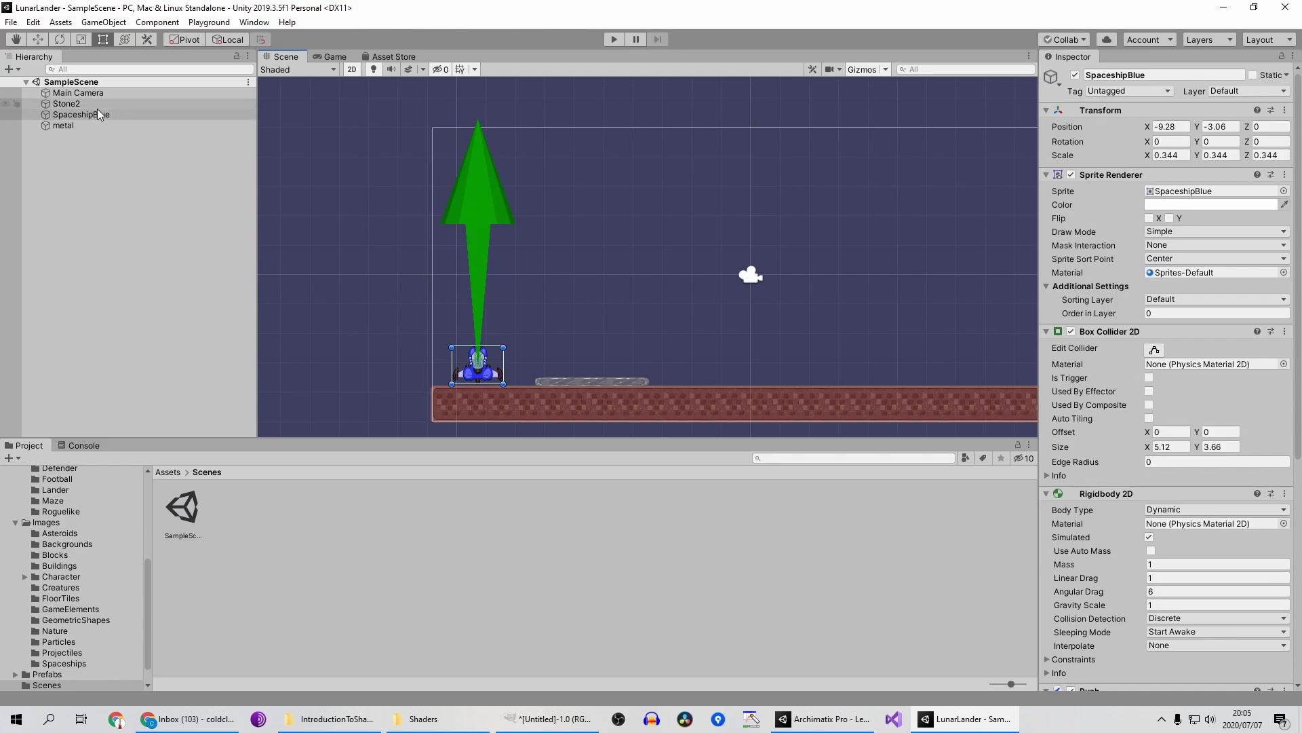
Remove the Box Collider 2D component from SpaceshipBlue.
click(109, 106)
click(117, 115)
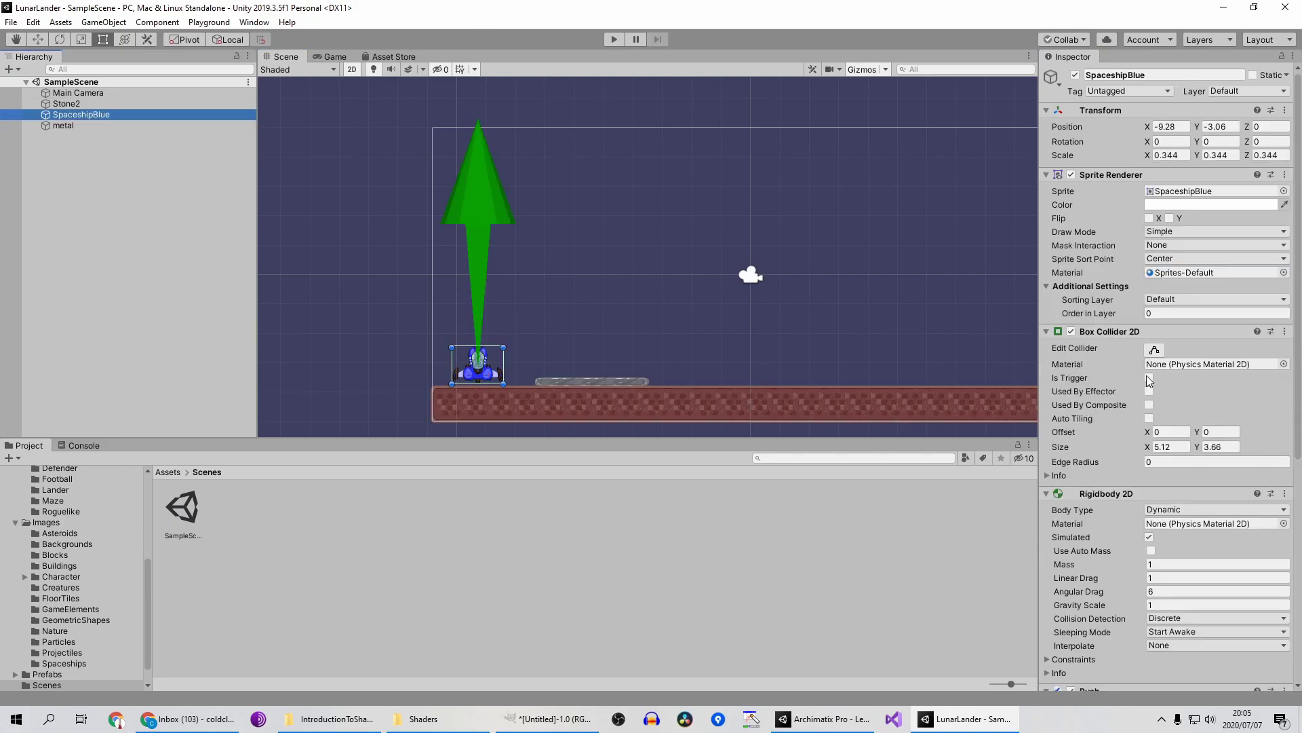
click(1285, 331)
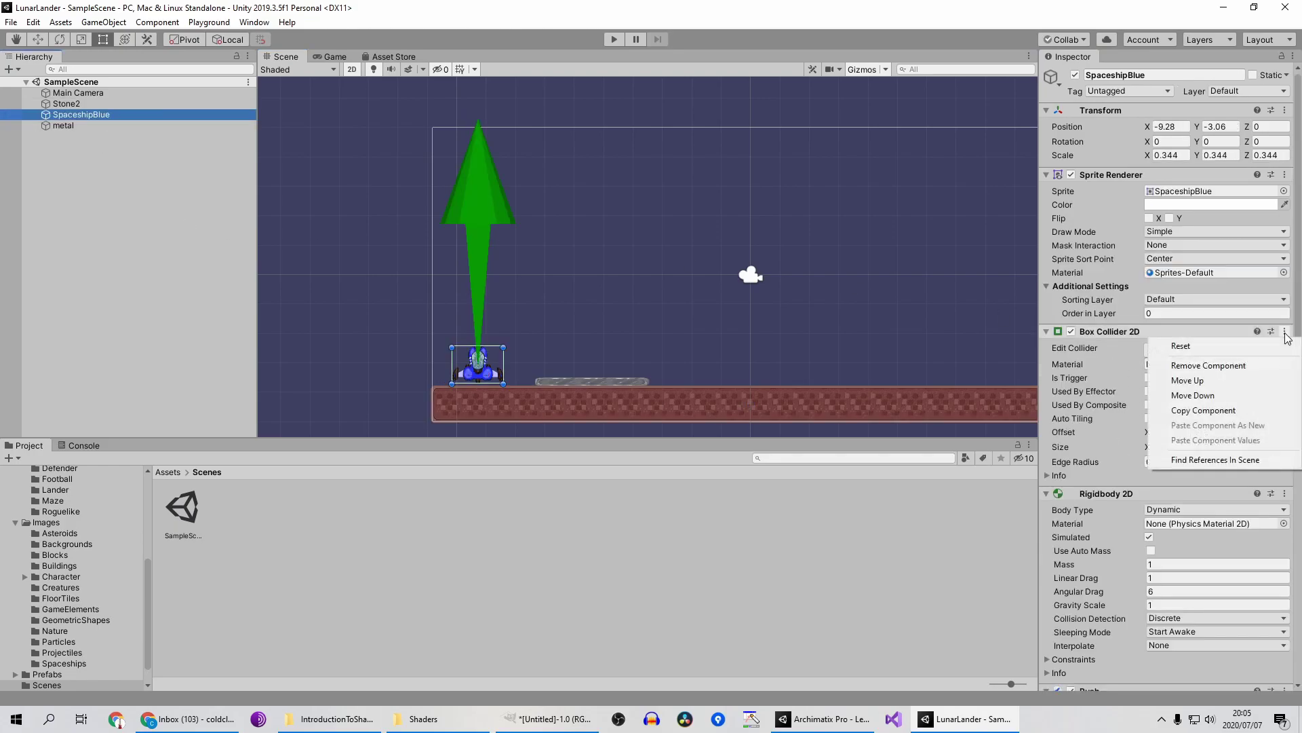
click(1236, 373)
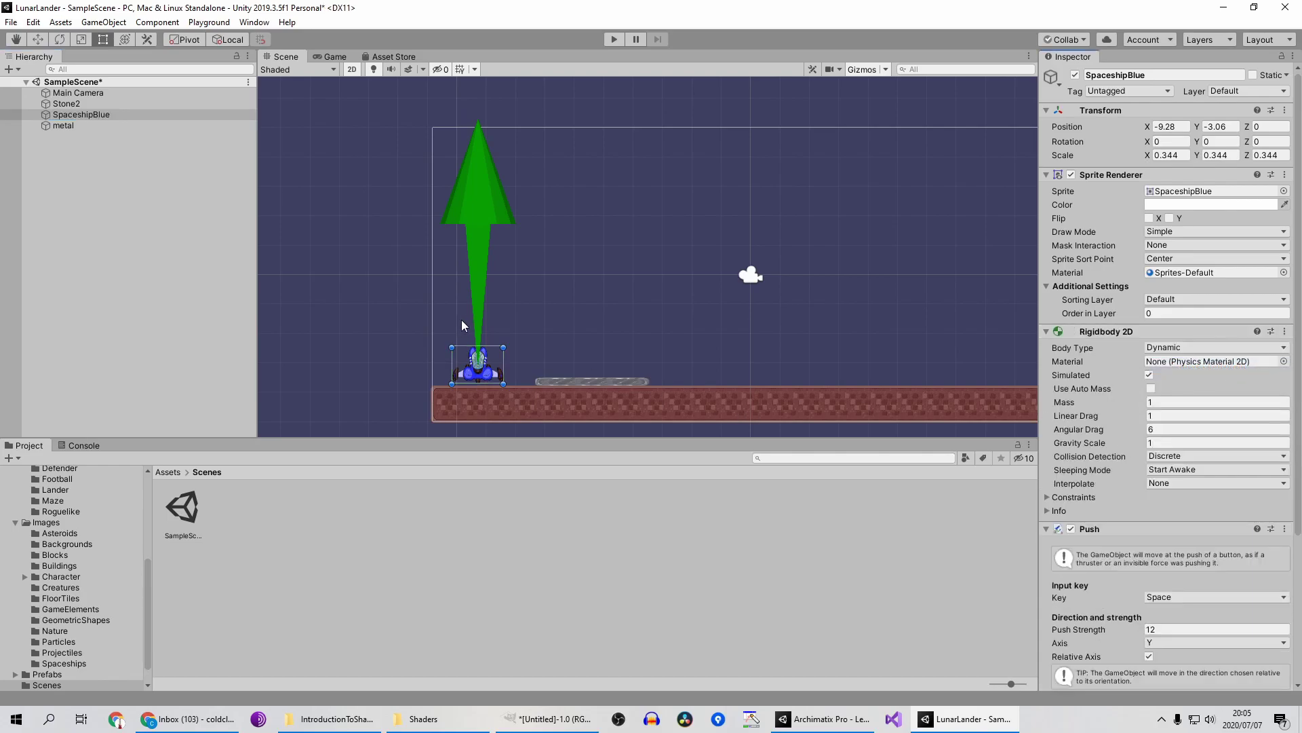
Create two empty child objects under SpaceshipBlue.
scroll(470, 349, up, 5)
middle_drag(544, 236, 579, 142)
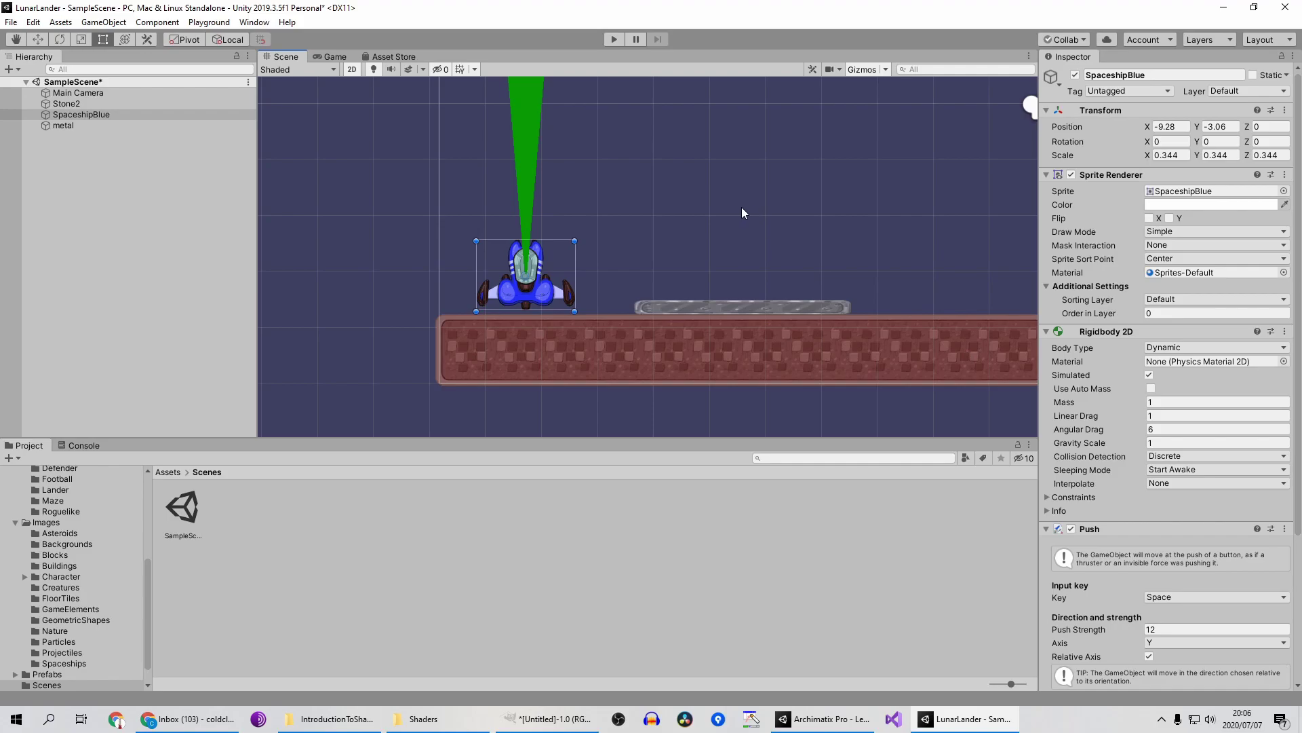
middle_drag(706, 189, 635, 219)
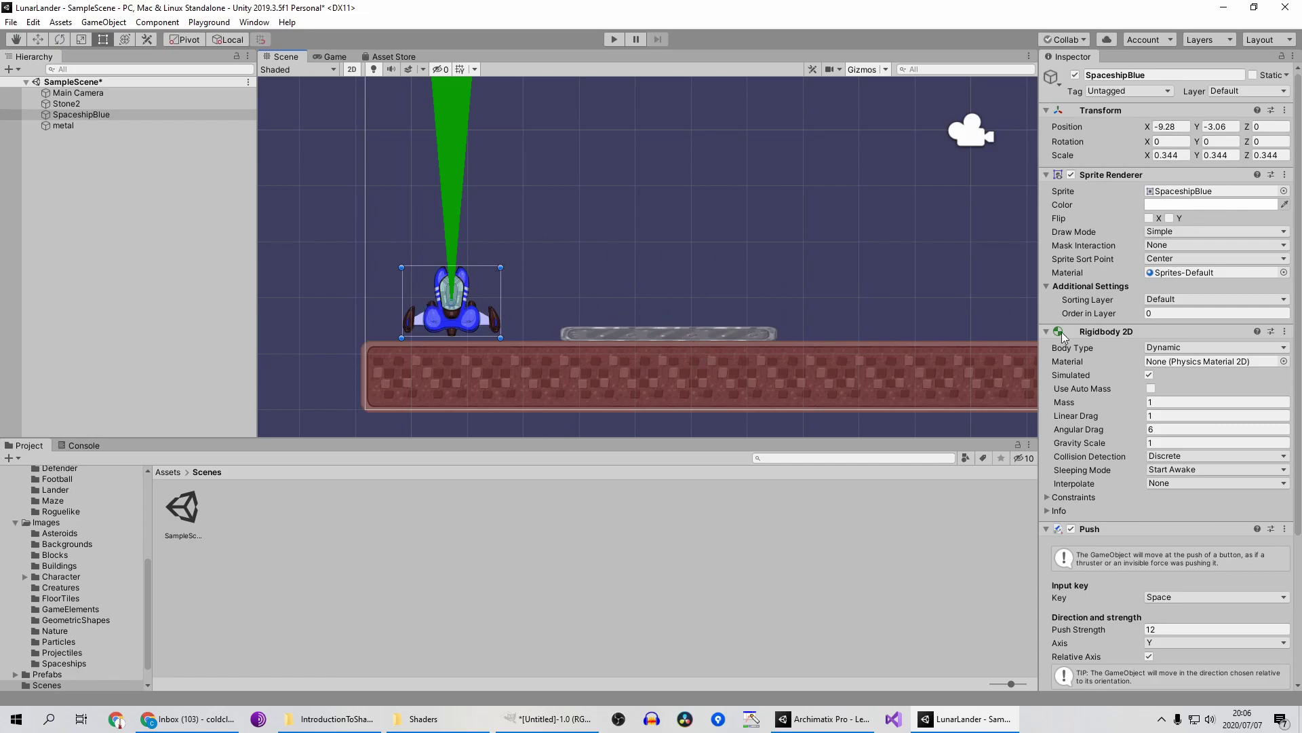
scroll(1122, 374, down, 5)
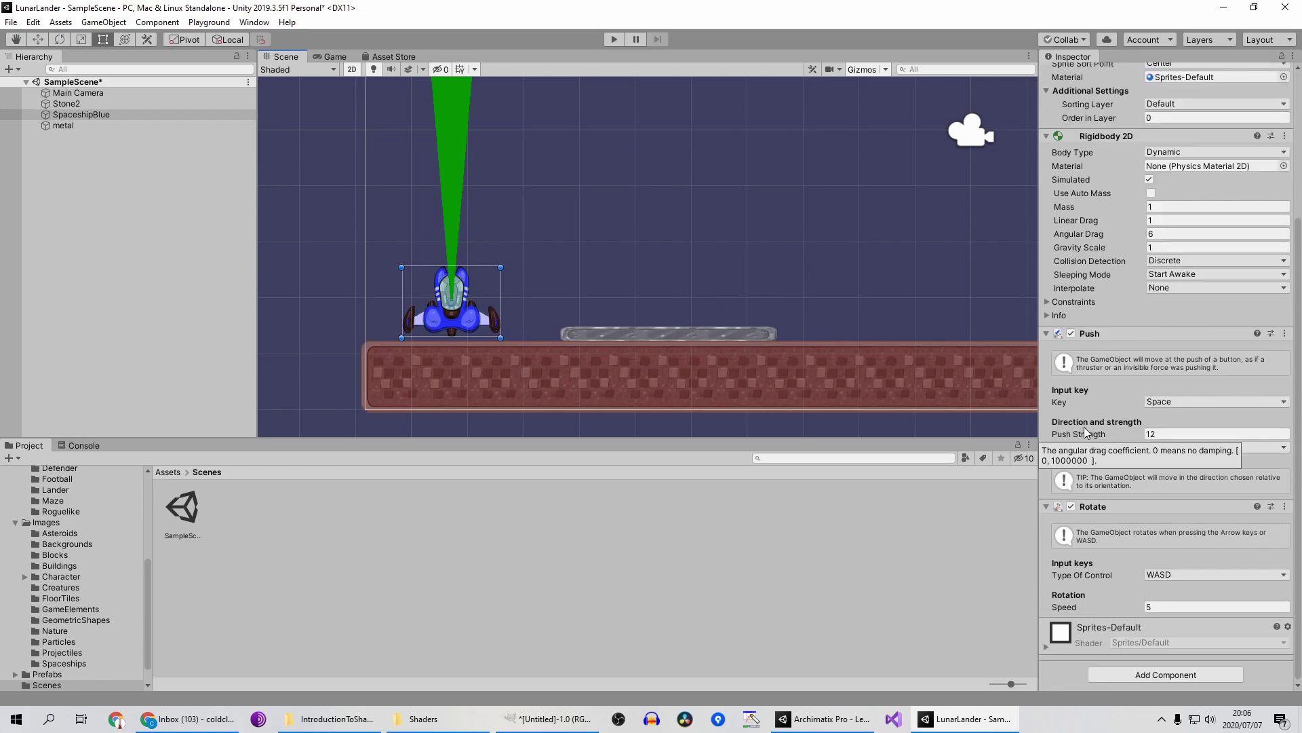
click(121, 117)
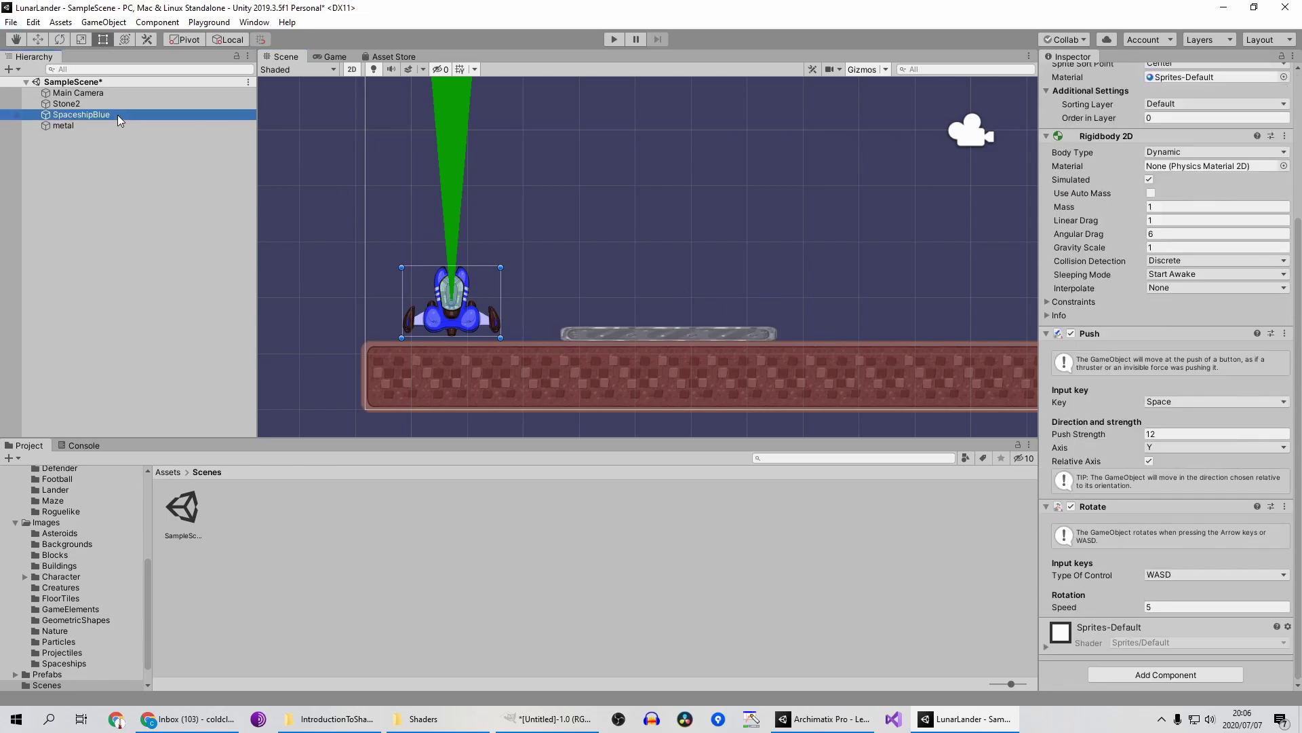
right_click(80, 118)
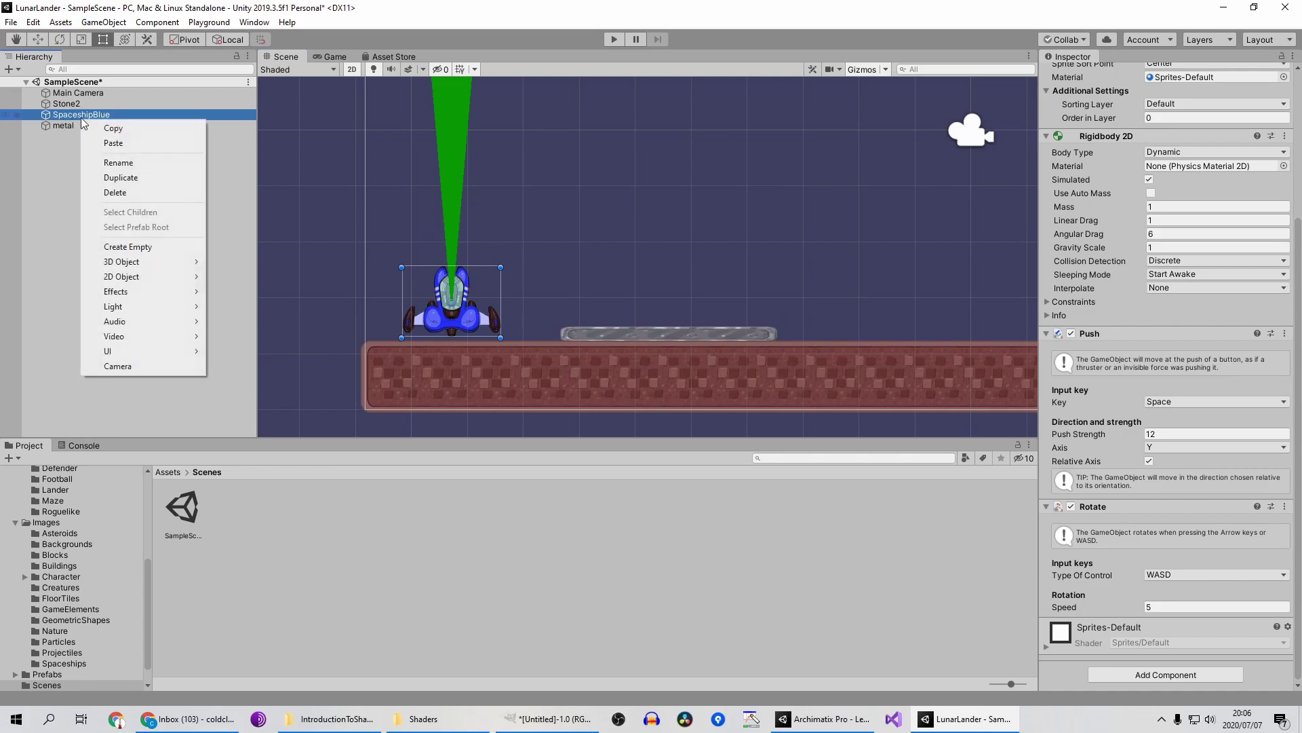
click(171, 247)
click(97, 116)
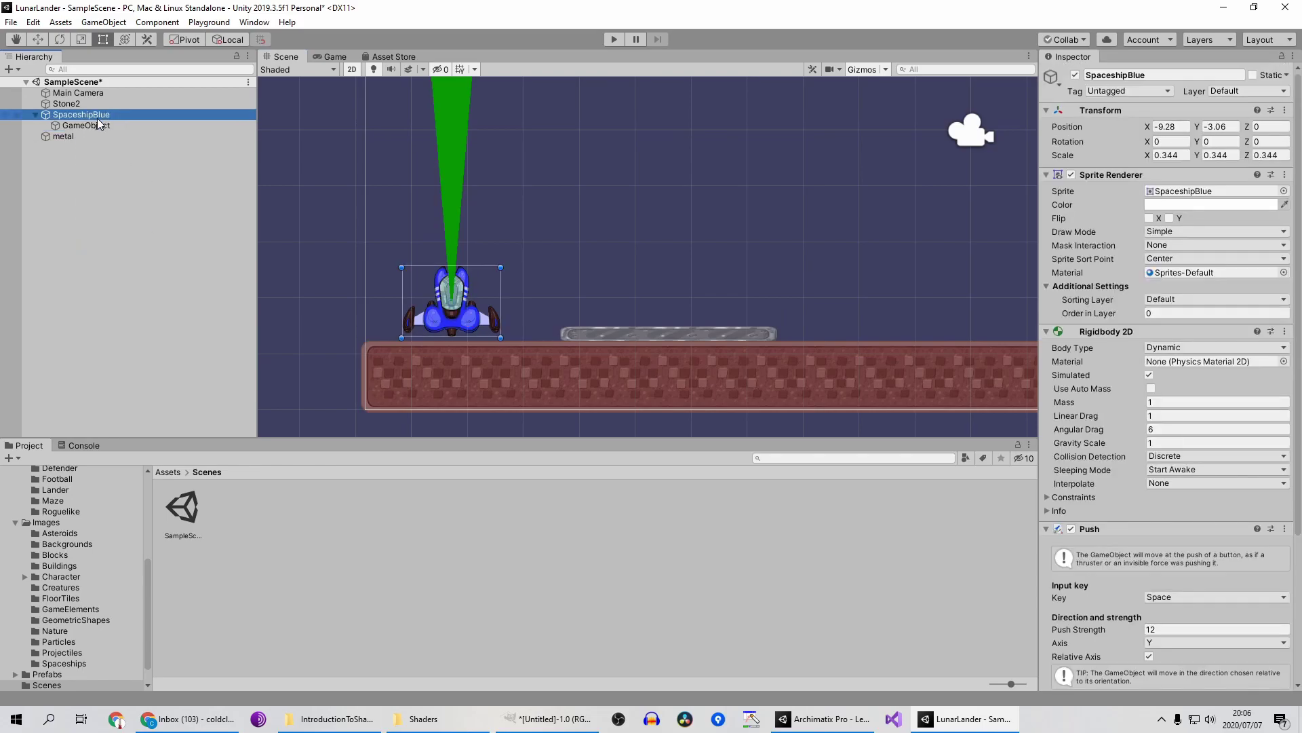
right_click(98, 122)
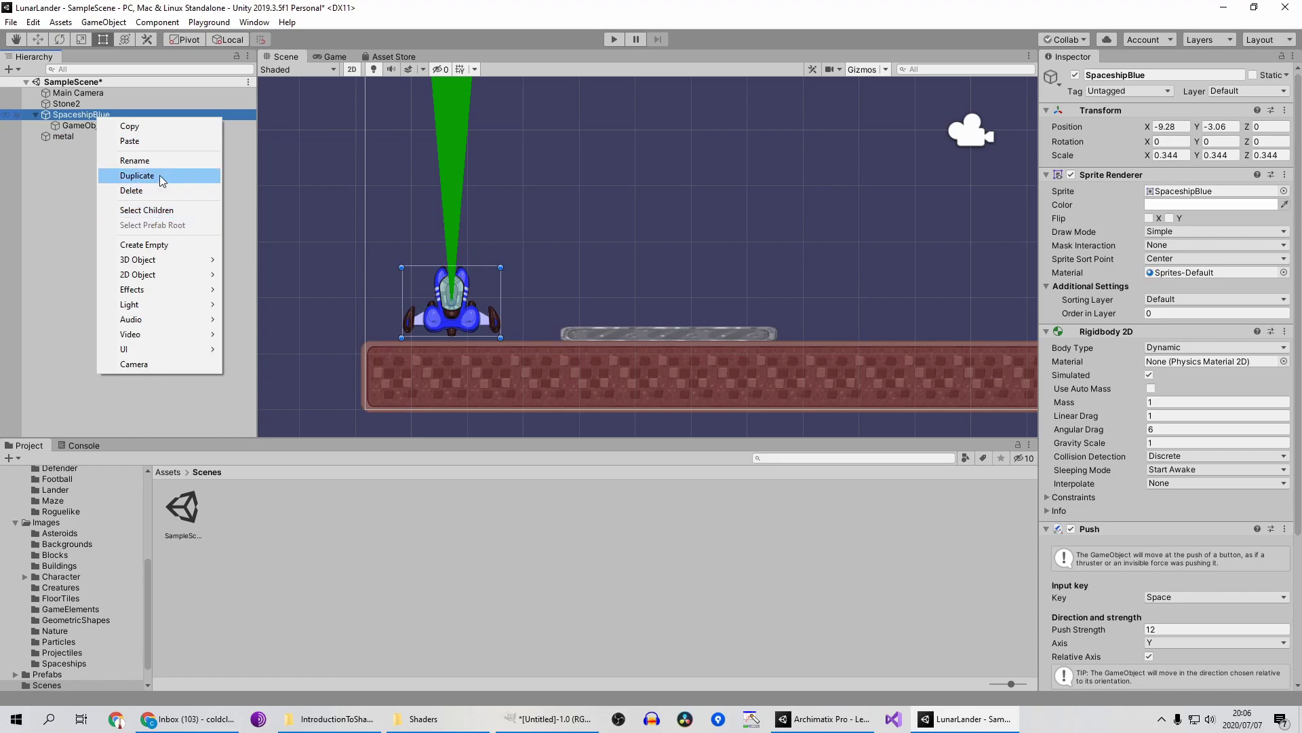
click(169, 245)
Rename SpaceshipBlue's two empty child objects as UpperBody and LowerBody.
click(91, 126)
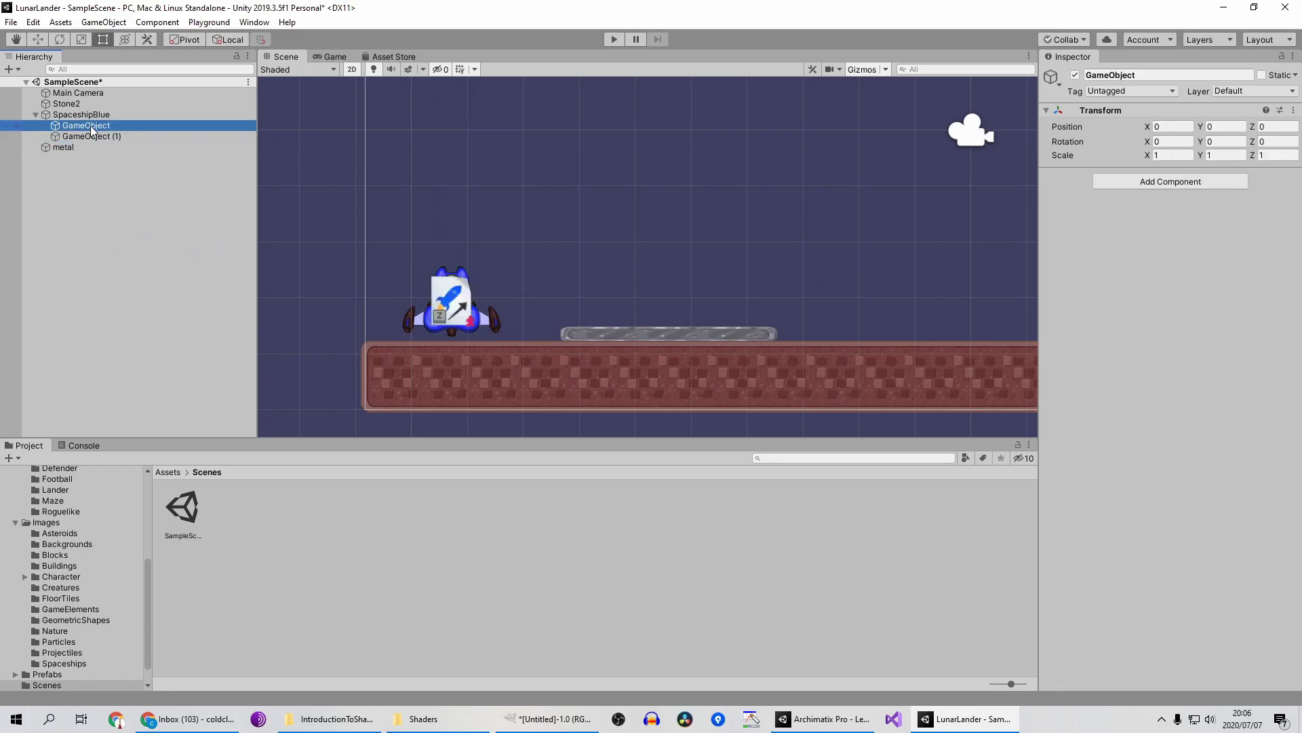
click(91, 127)
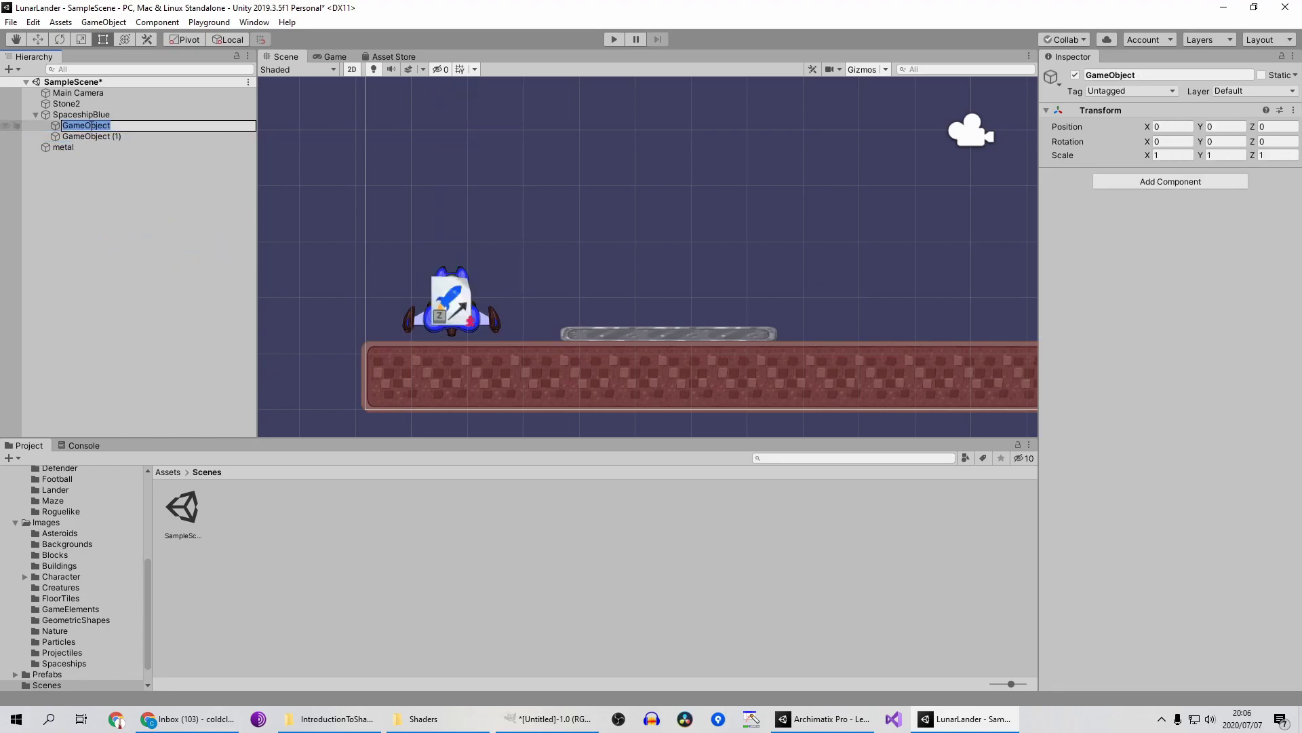
text(UpperBody)
key(Return)
key(Down)
key(F2)
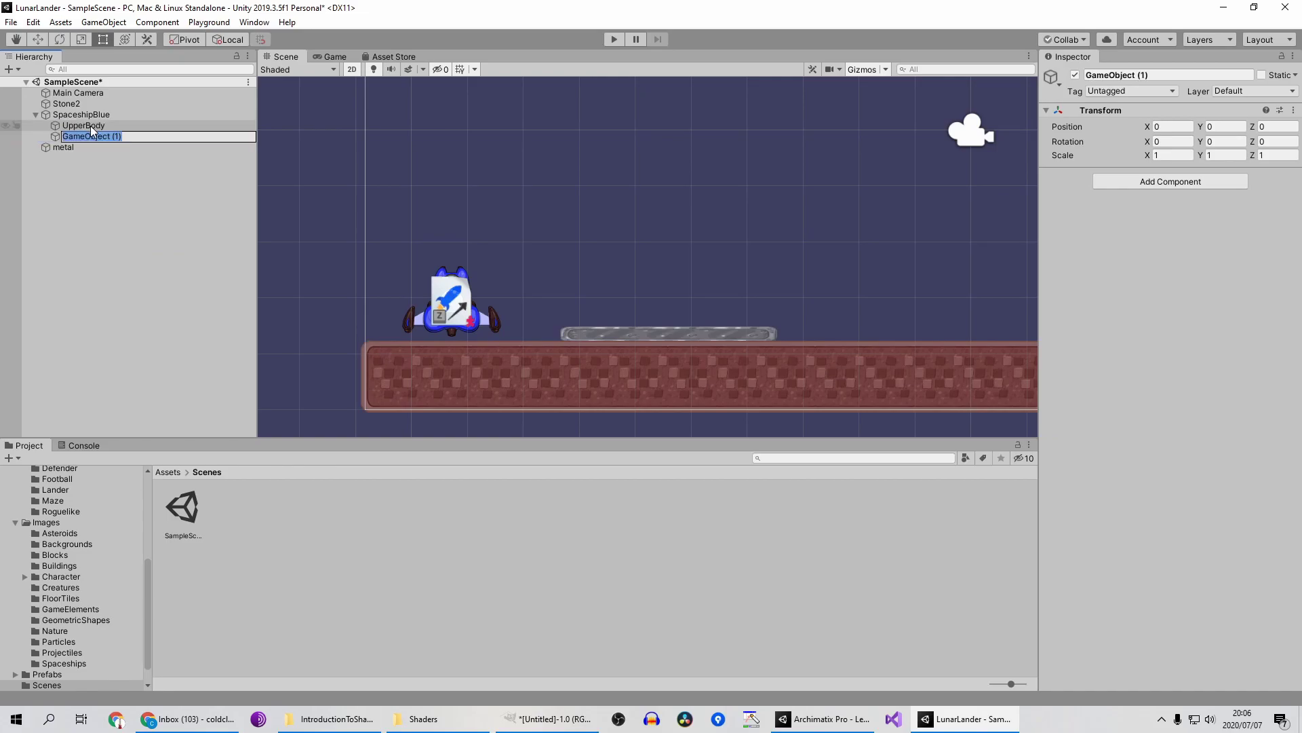
text(LowerBody)
key(BackSpace)
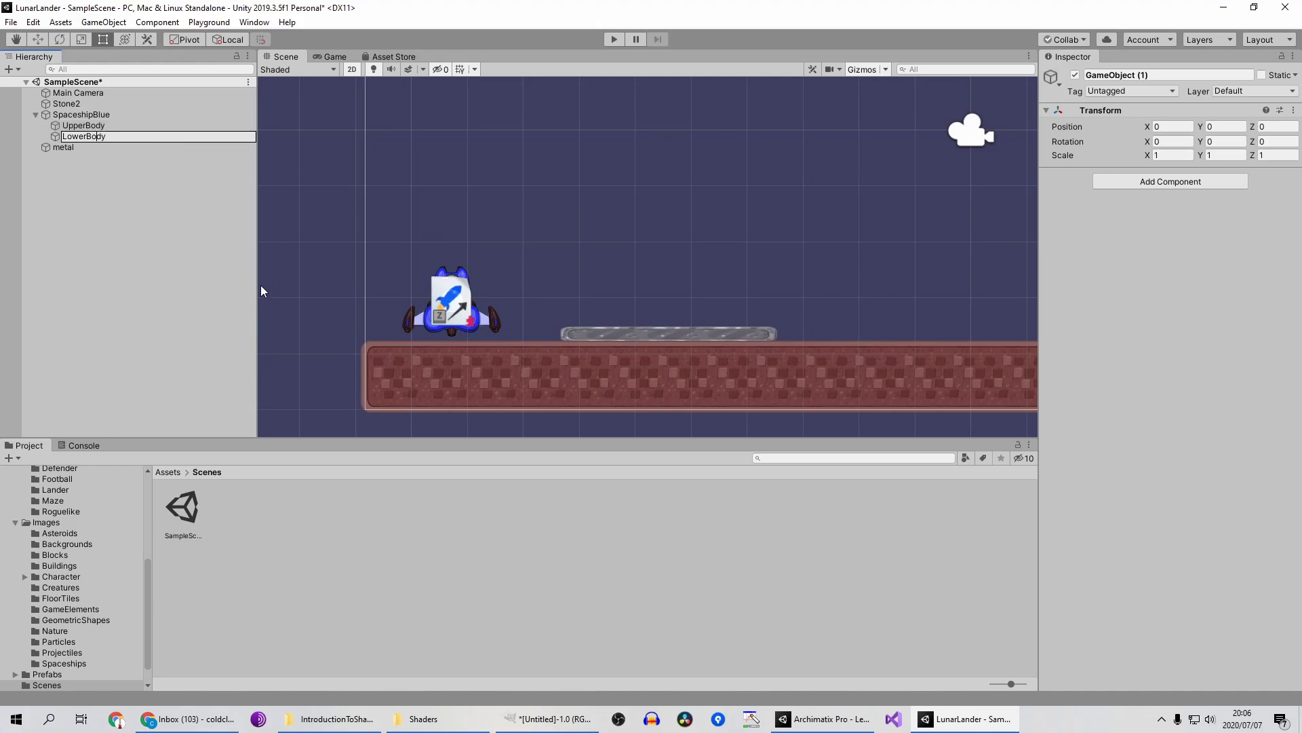
key(Return)
Add a Box Collider 2D component to both UpperBody and LowerBody at once.
click(143, 124)
shift+click(121, 137)
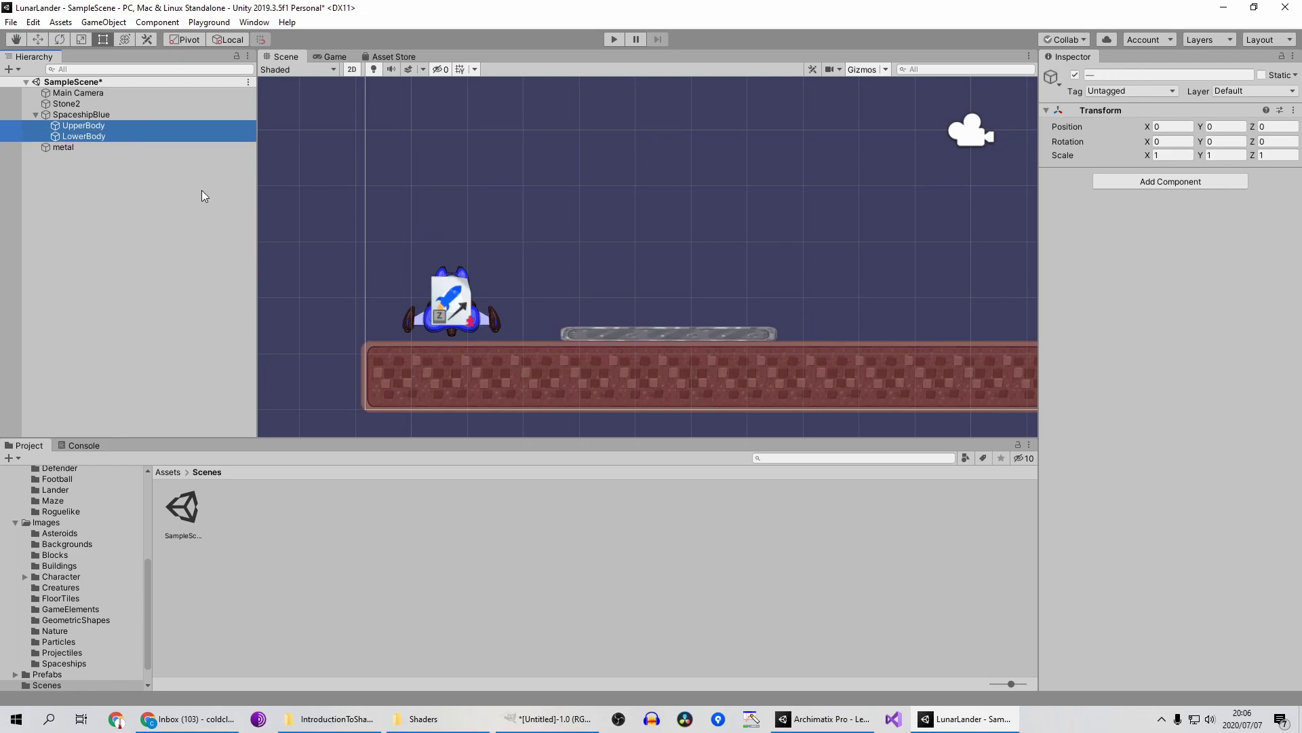
click(1122, 180)
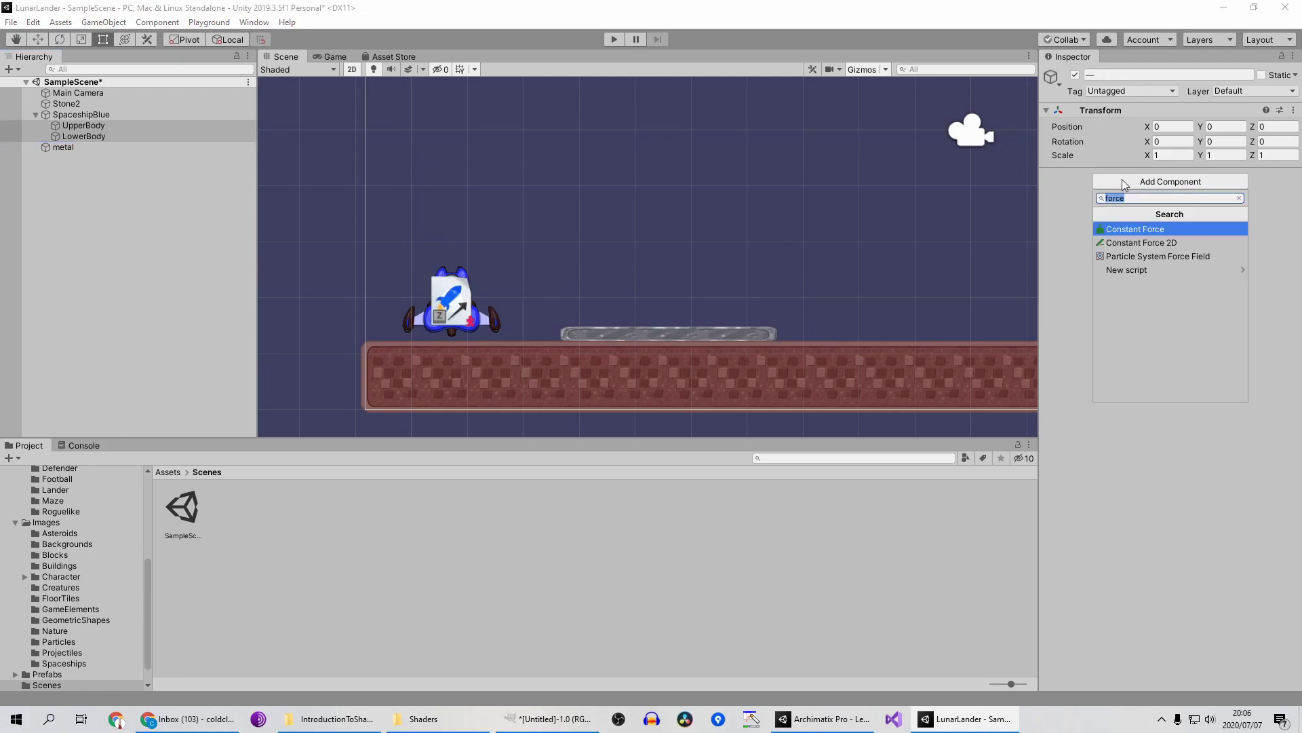
text(box)
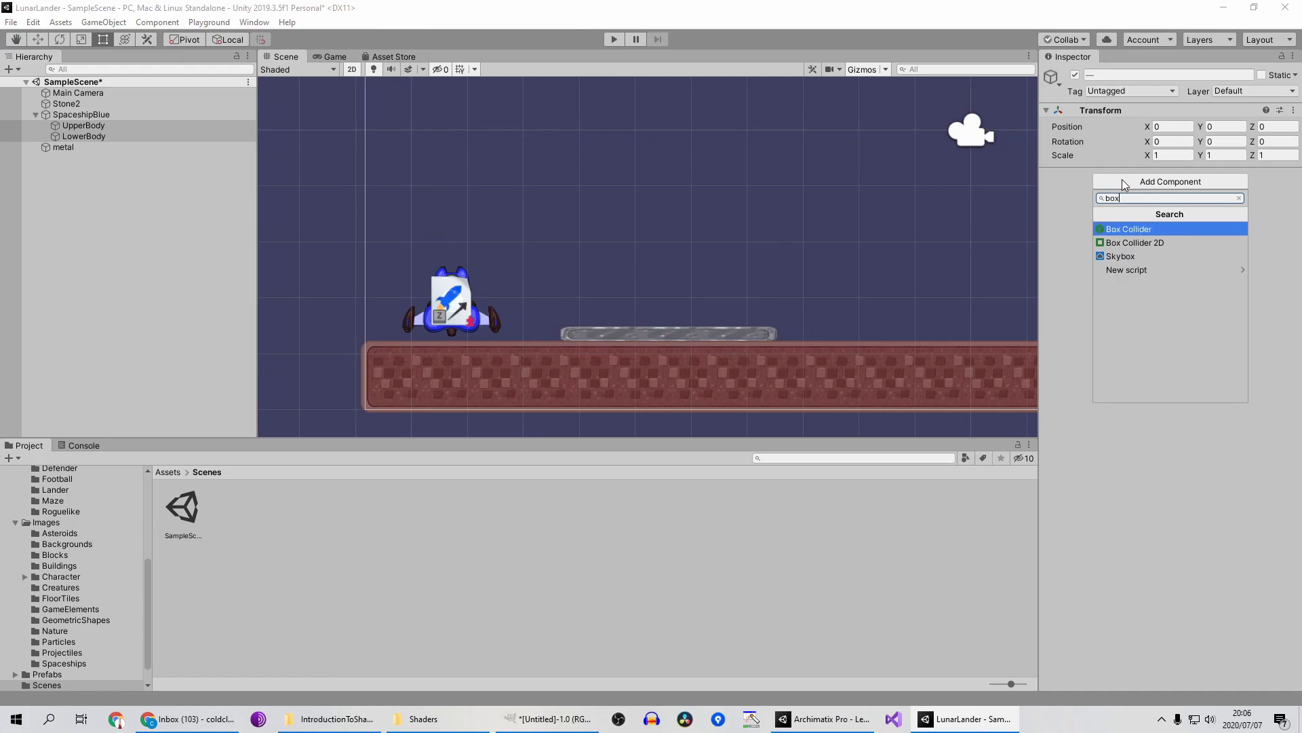
key(Down)
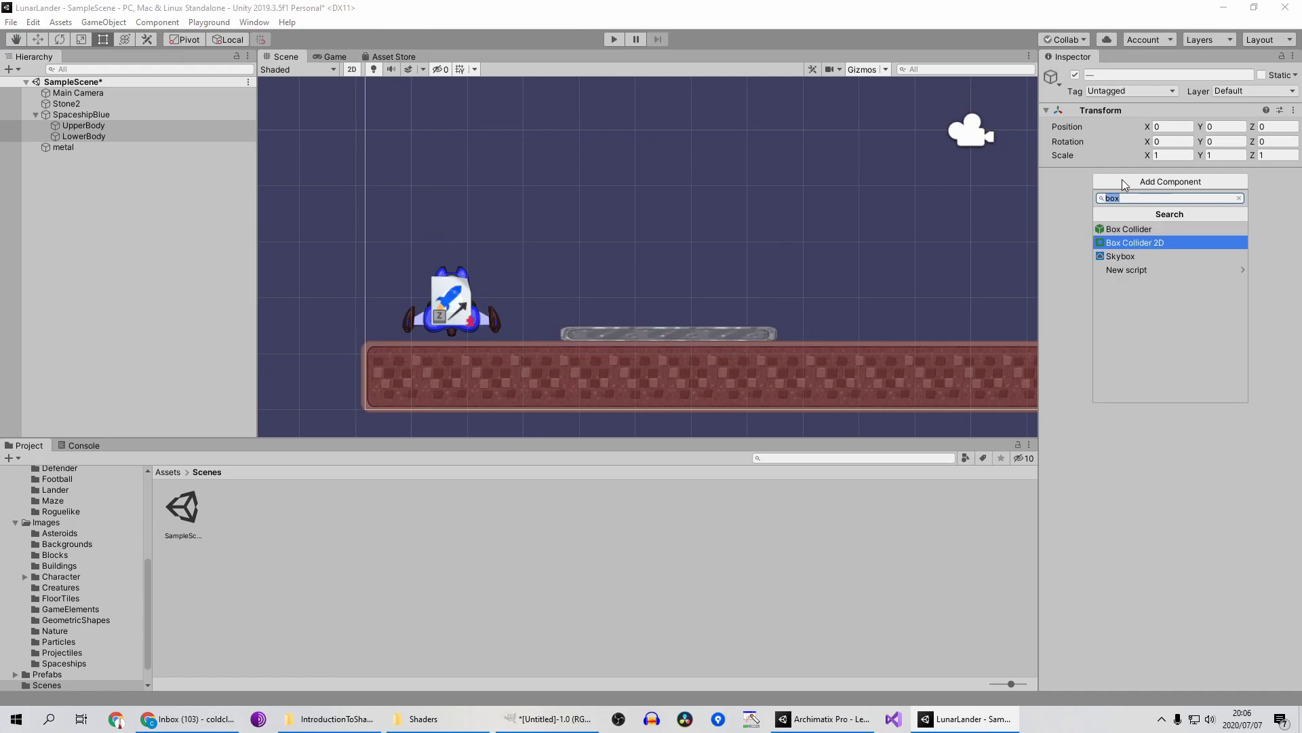
key(Return)
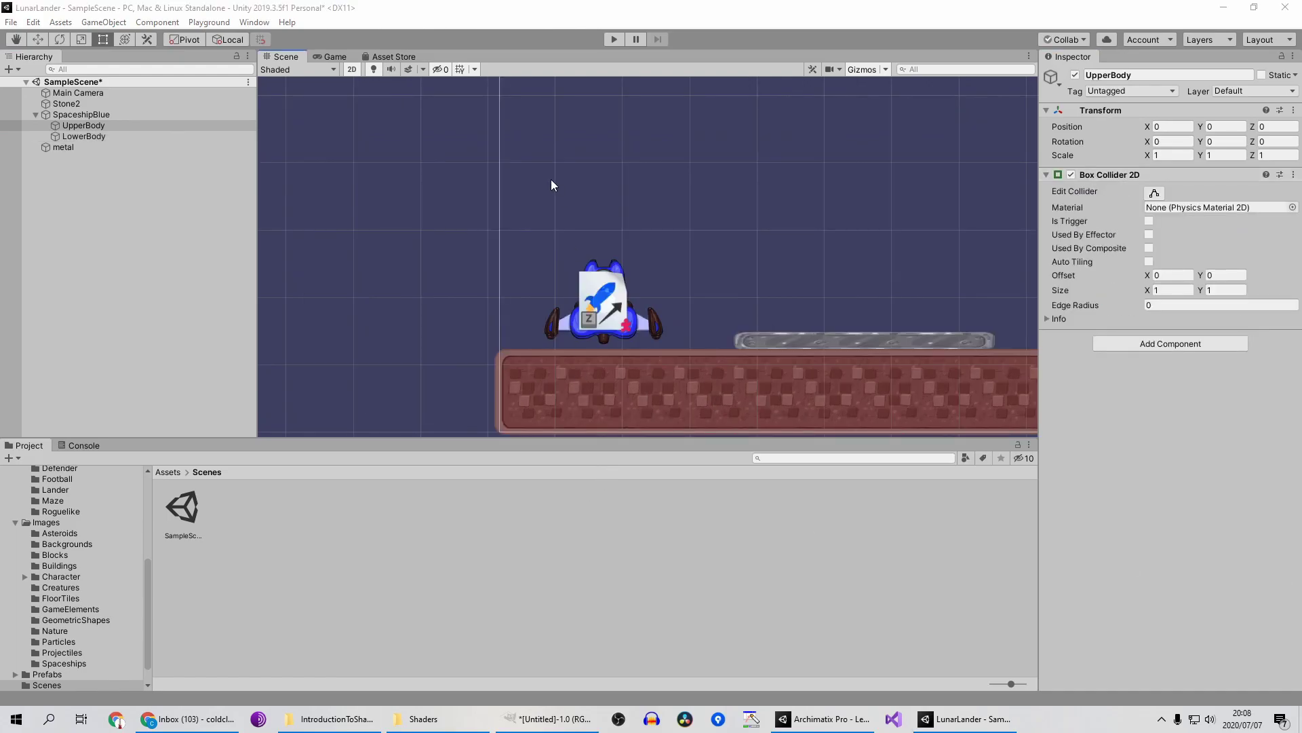
Fit UpperBody's box collider to the ship's upper part with size 4.67 by 2.47 and a Y offset of 0.42.
click(139, 135)
key(Up)
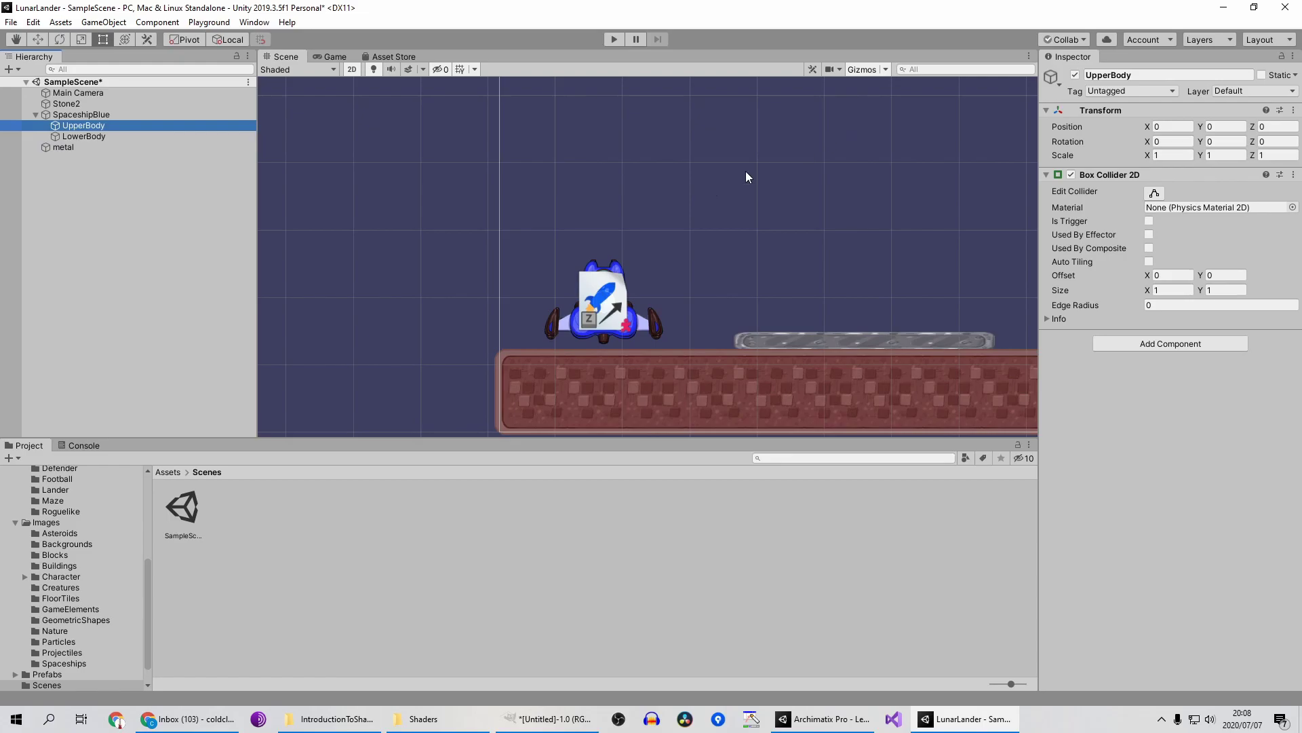
scroll(665, 224, down, 3)
scroll(681, 226, up, 3)
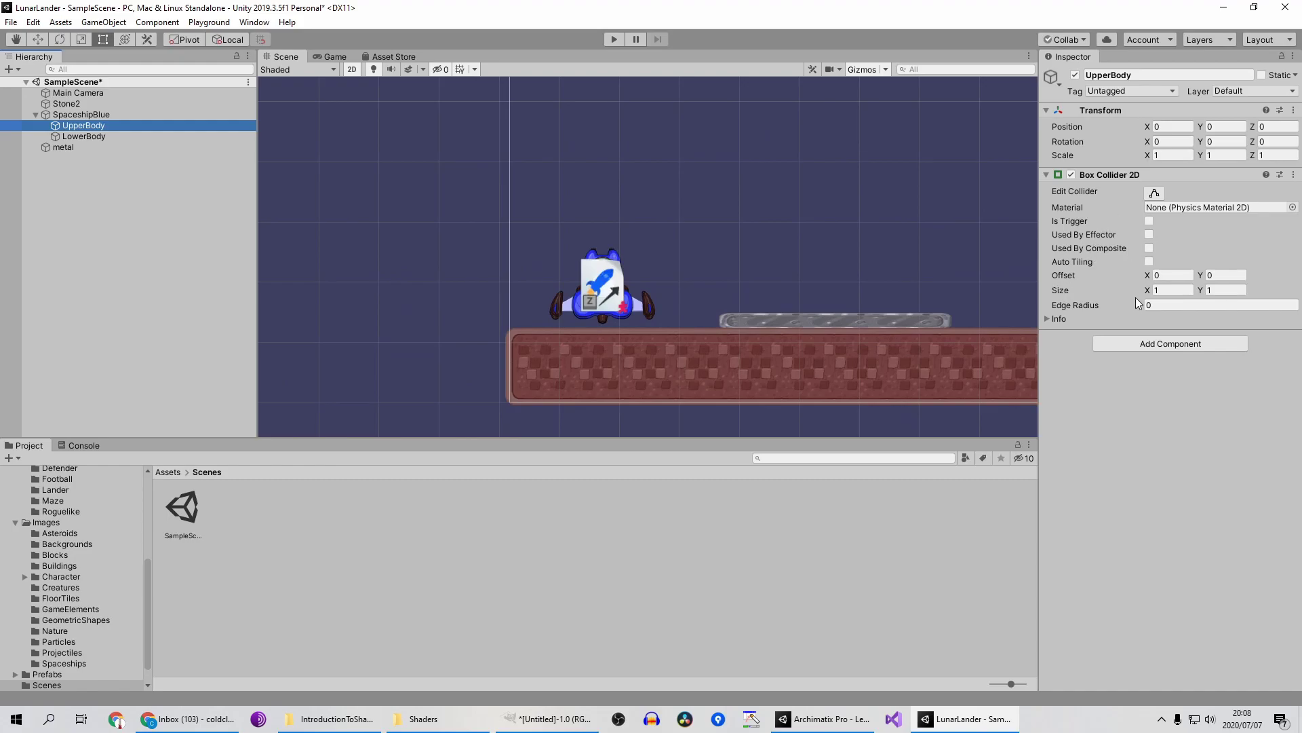
drag(1149, 290, 1215, 290)
click(1201, 290)
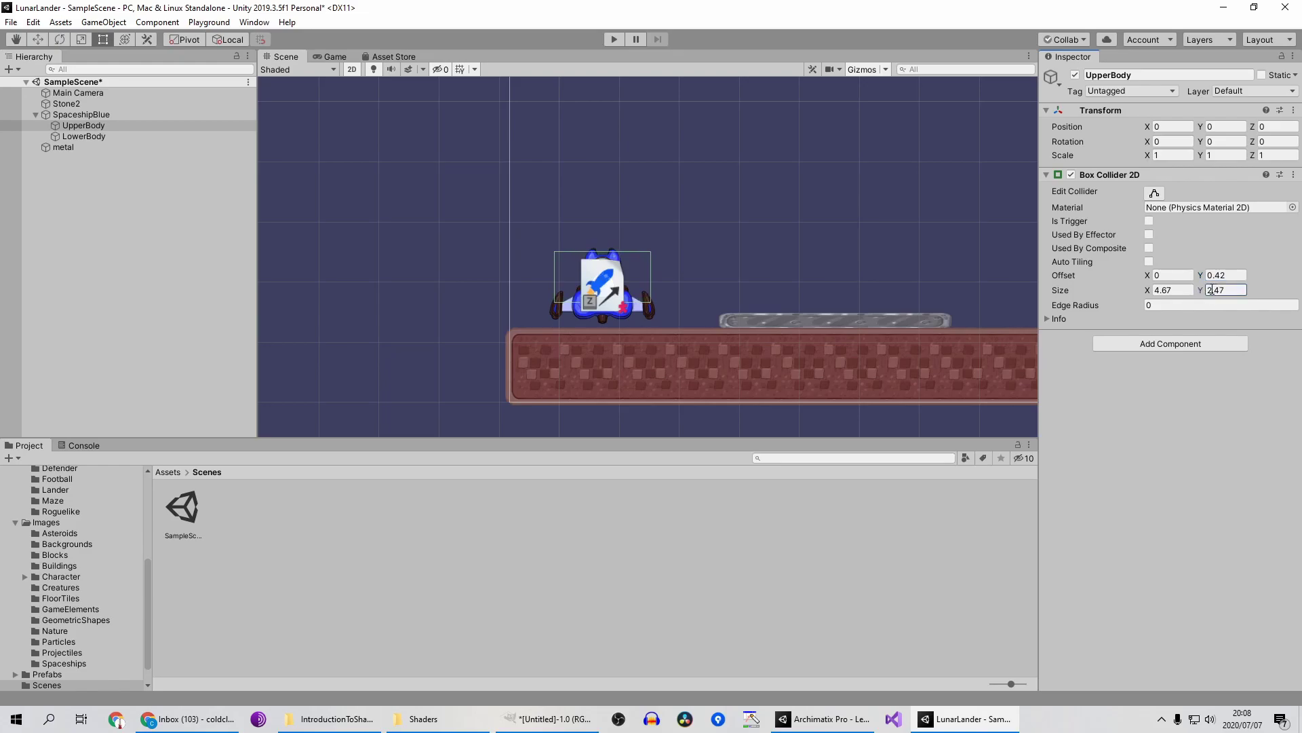
Fit LowerBody's box collider to the ship's base with an X size of 5.12 and a Y offset of -1.15.
click(171, 136)
click(1149, 290)
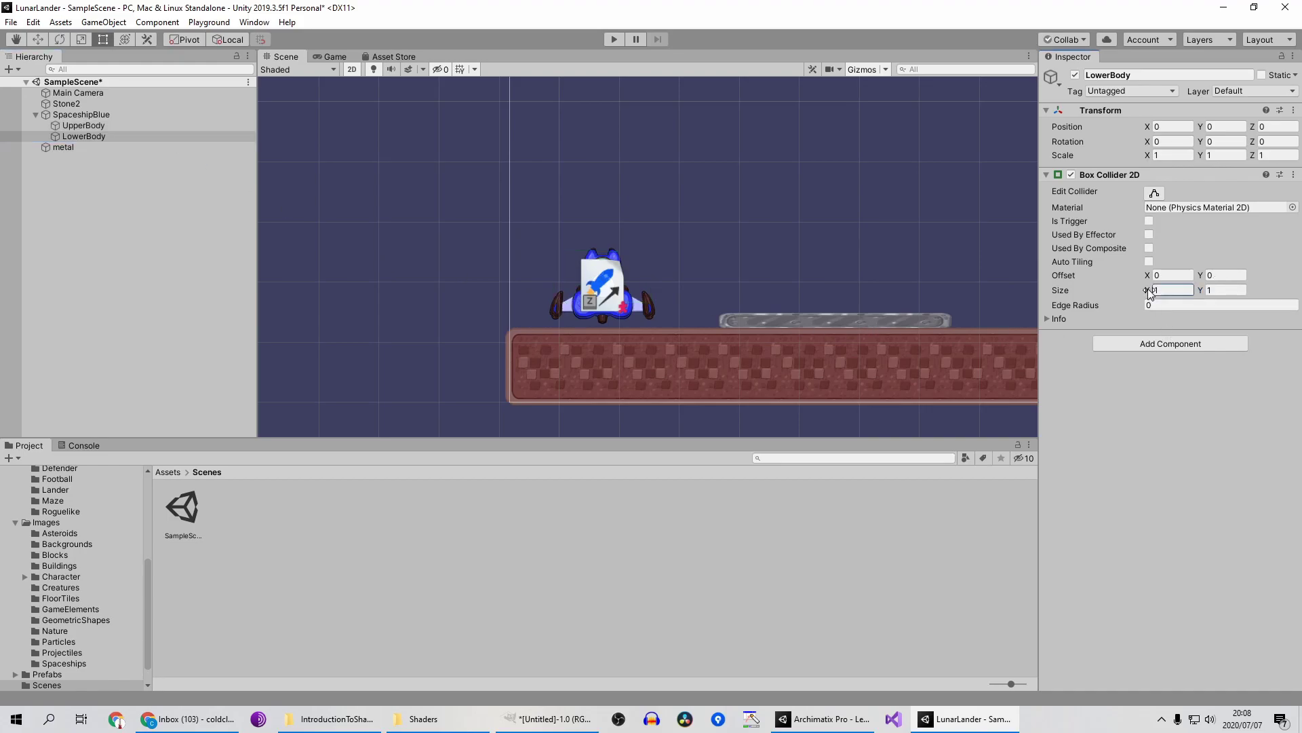
drag(1161, 288, 1219, 292)
drag(1198, 273, 1180, 289)
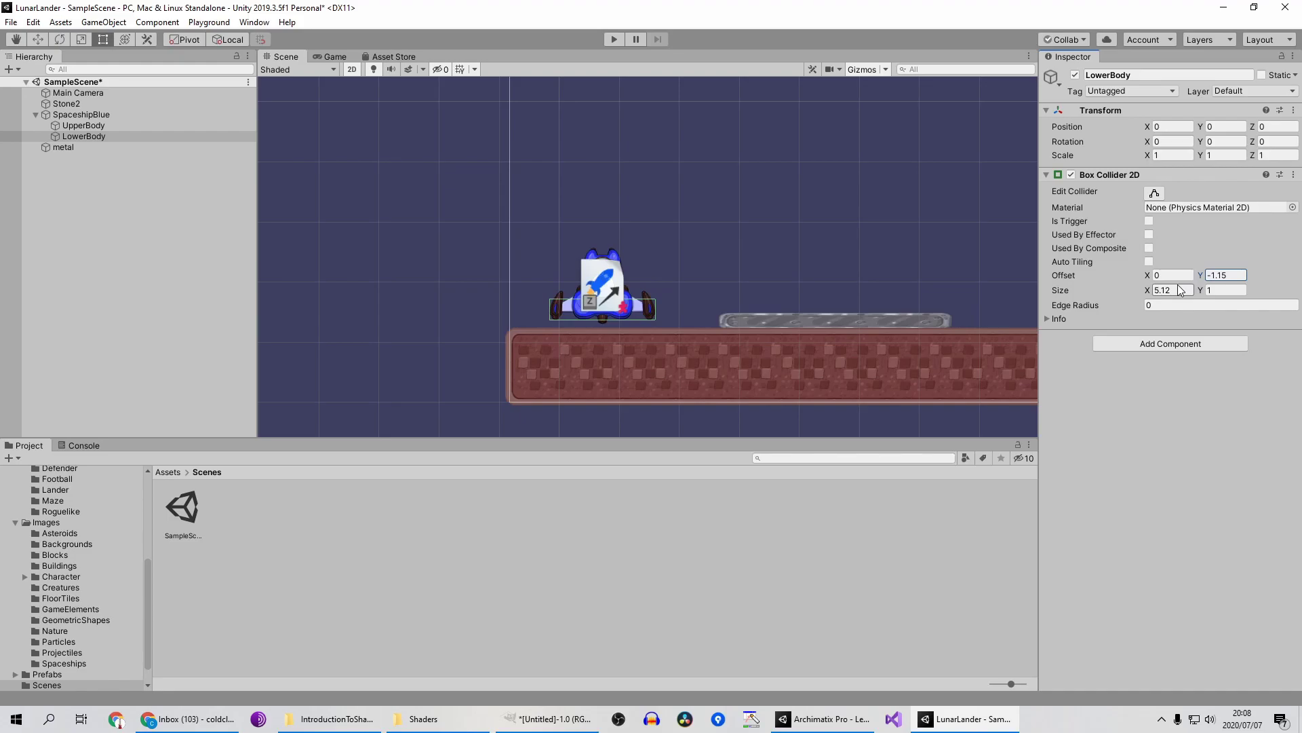
Compare the collider outlines of UpperBody and LowerBody on the spaceship.
click(81, 126)
key(Down)
key(Up)
key(Down)
key(Up)
key(Down)
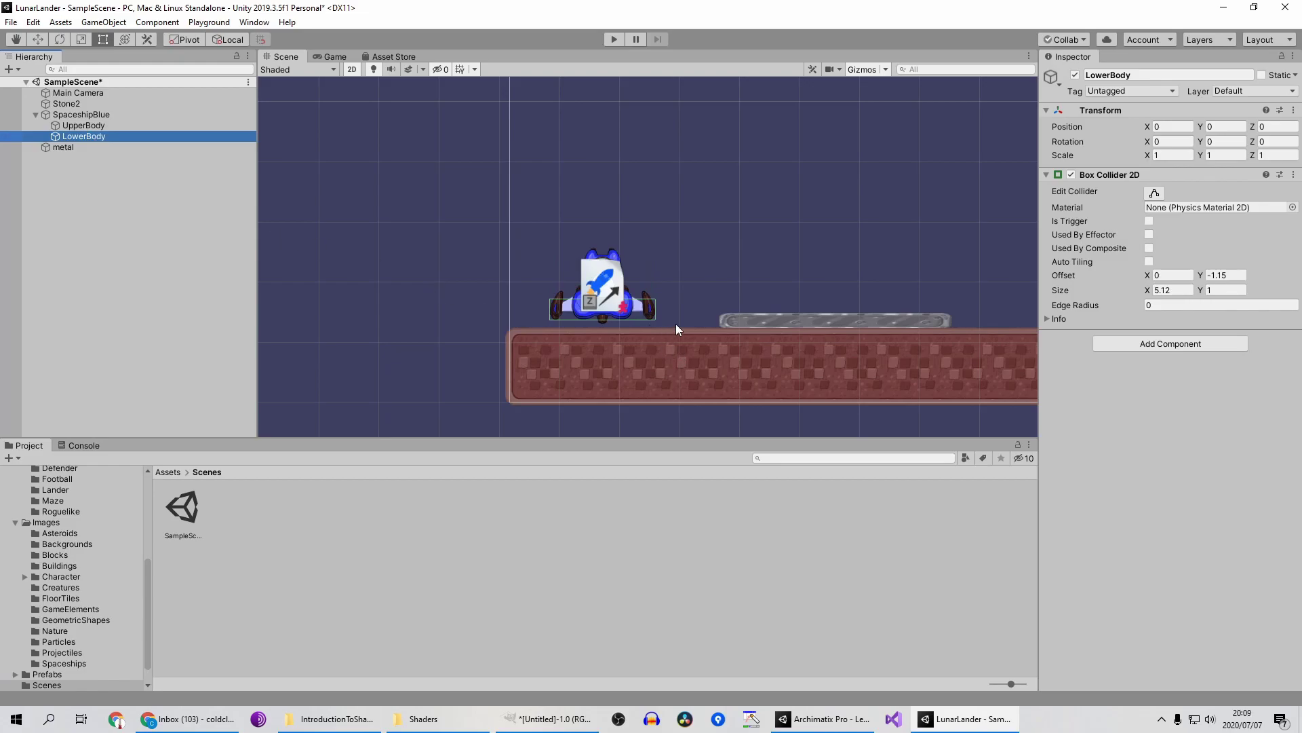
Play-test the scene, thrust the spaceship upward once, and stop the game.
click(616, 39)
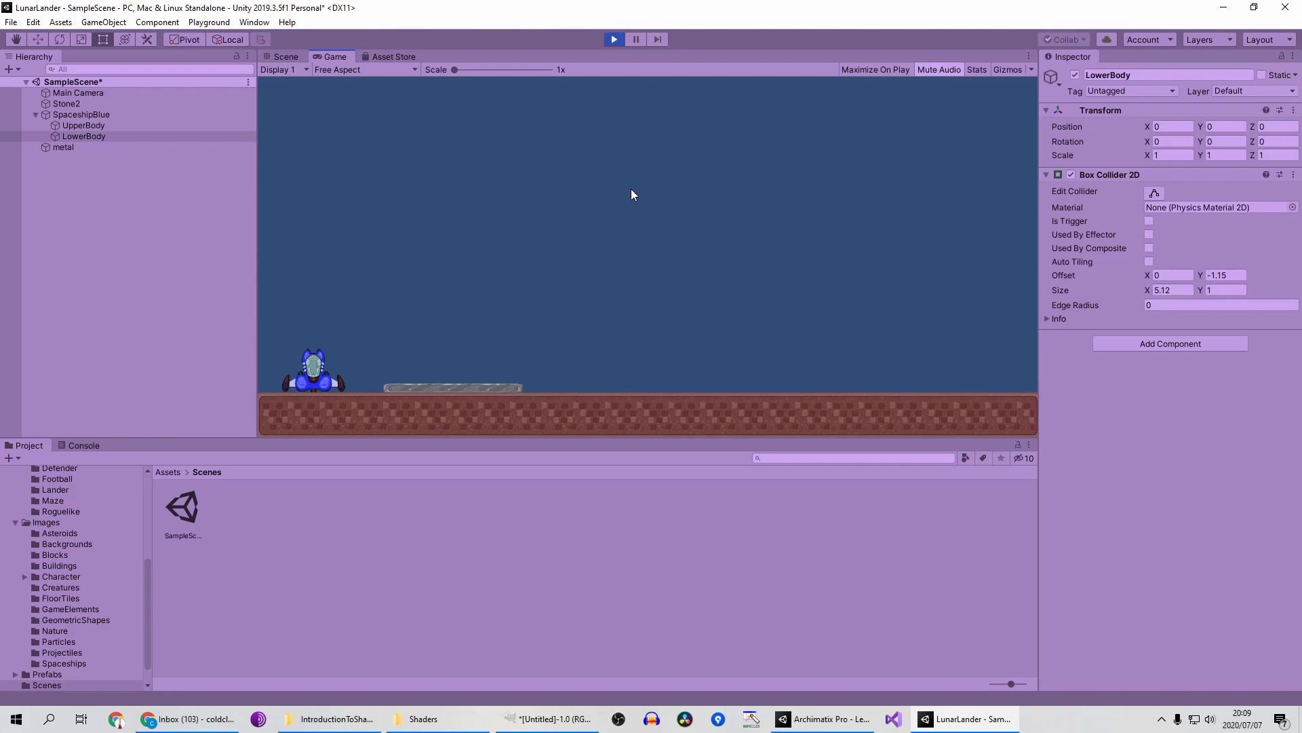
key(space)
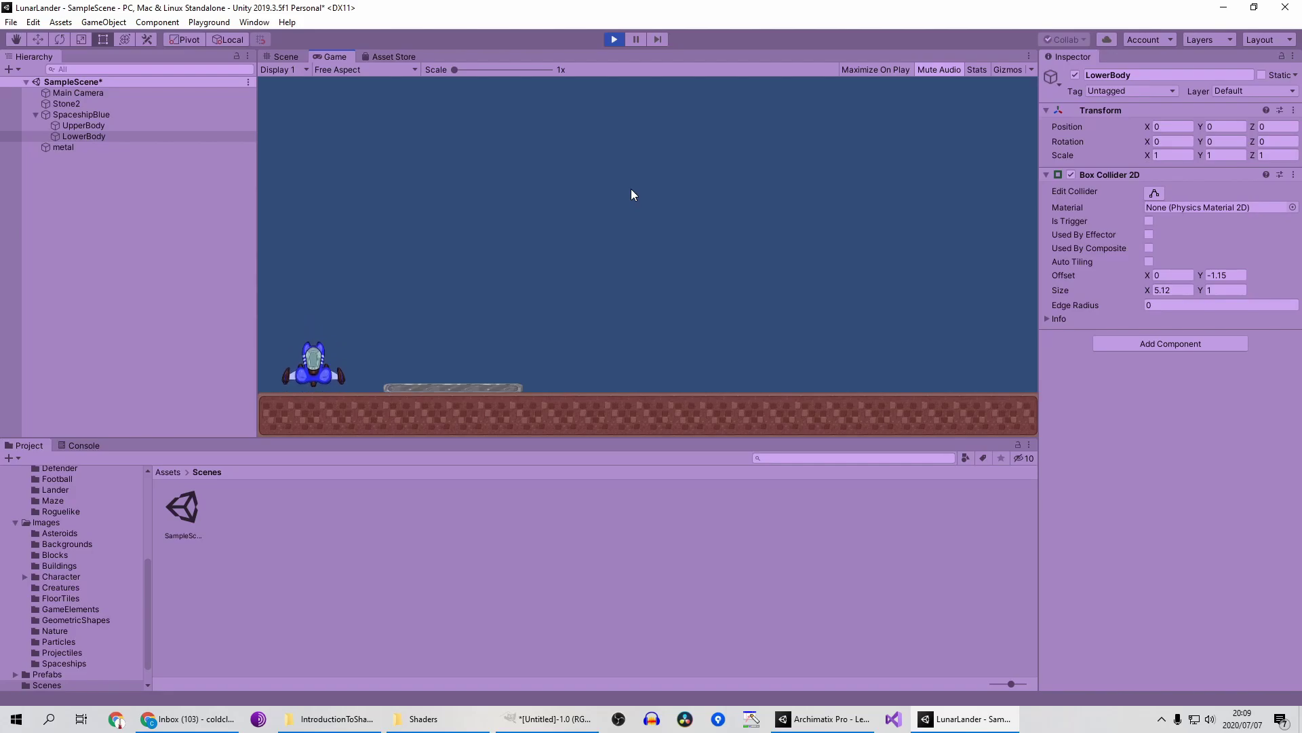
click(612, 41)
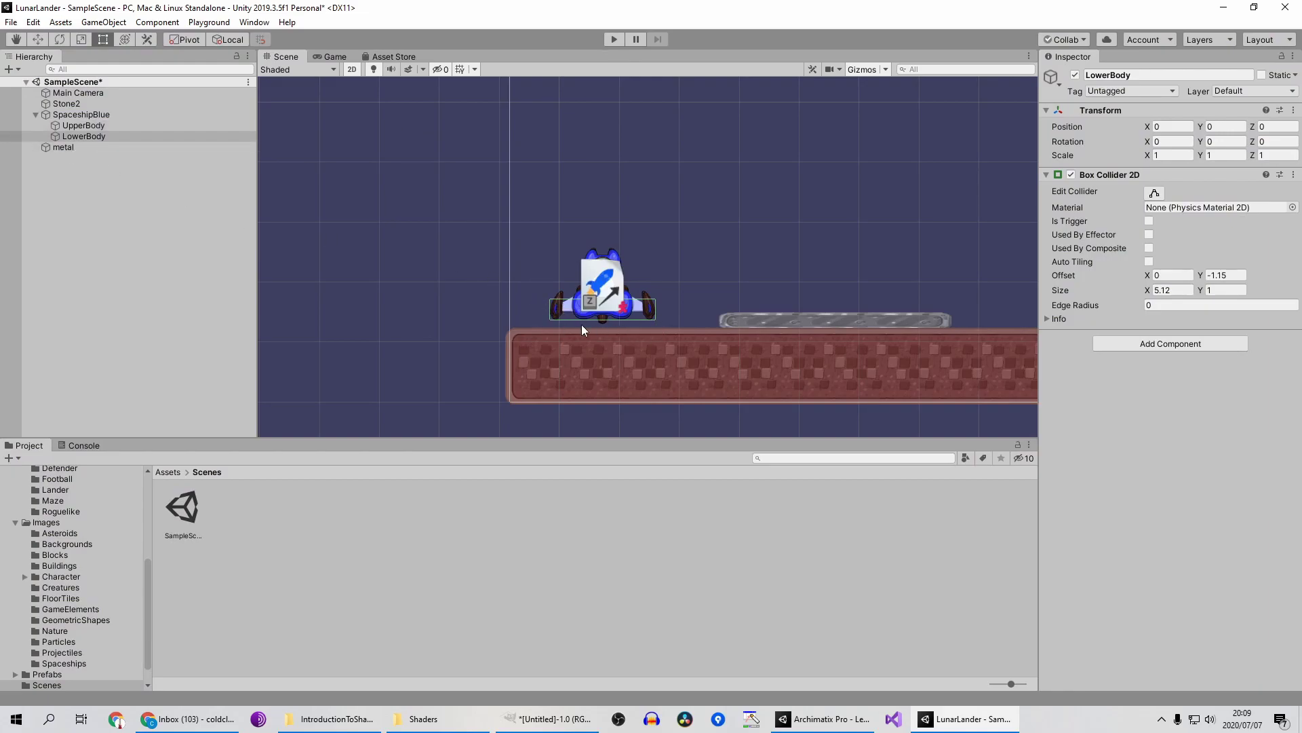
Tag LowerBody as Player and save the scene.
click(115, 125)
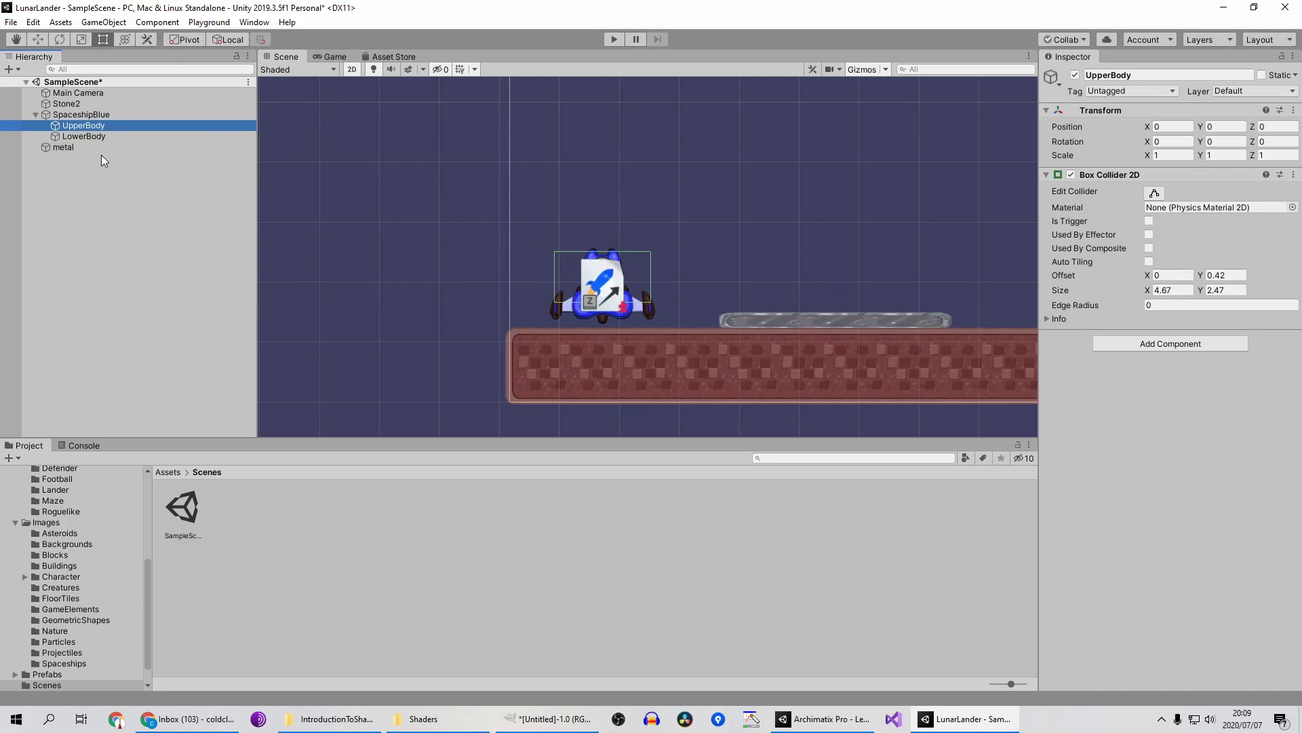
click(112, 136)
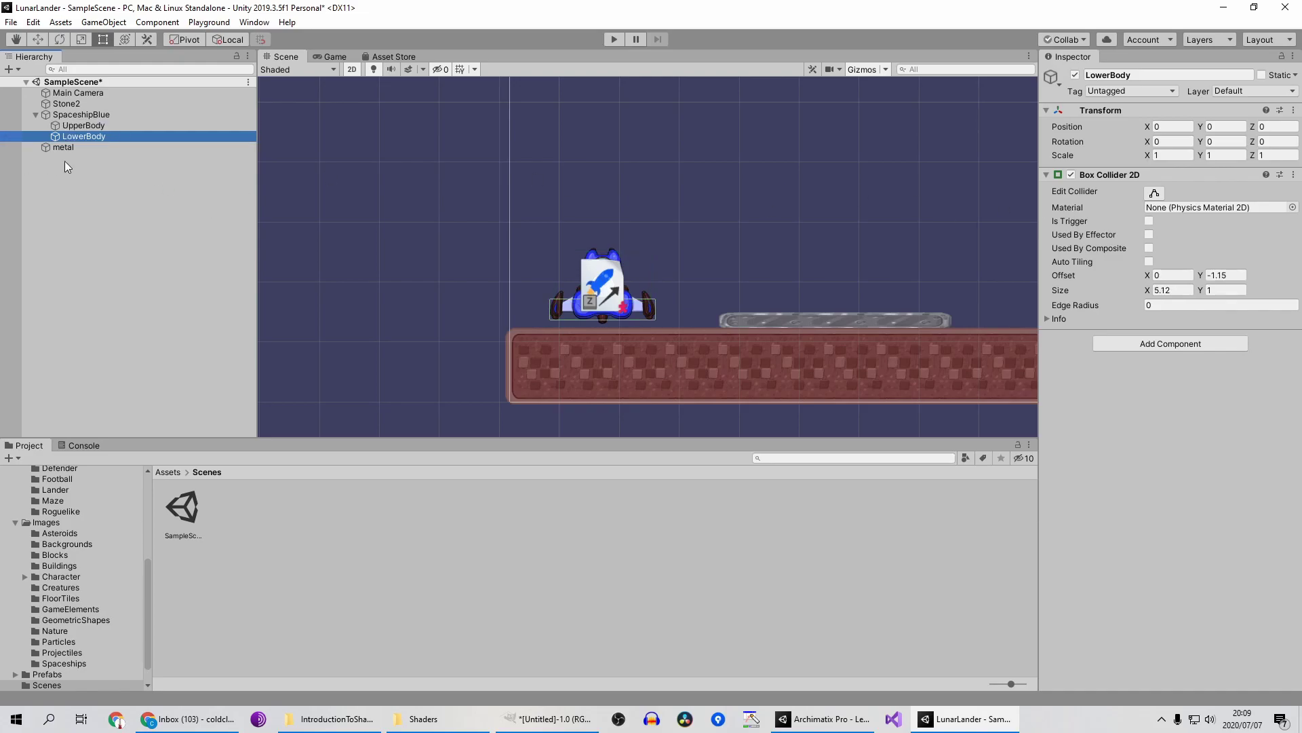
click(1153, 90)
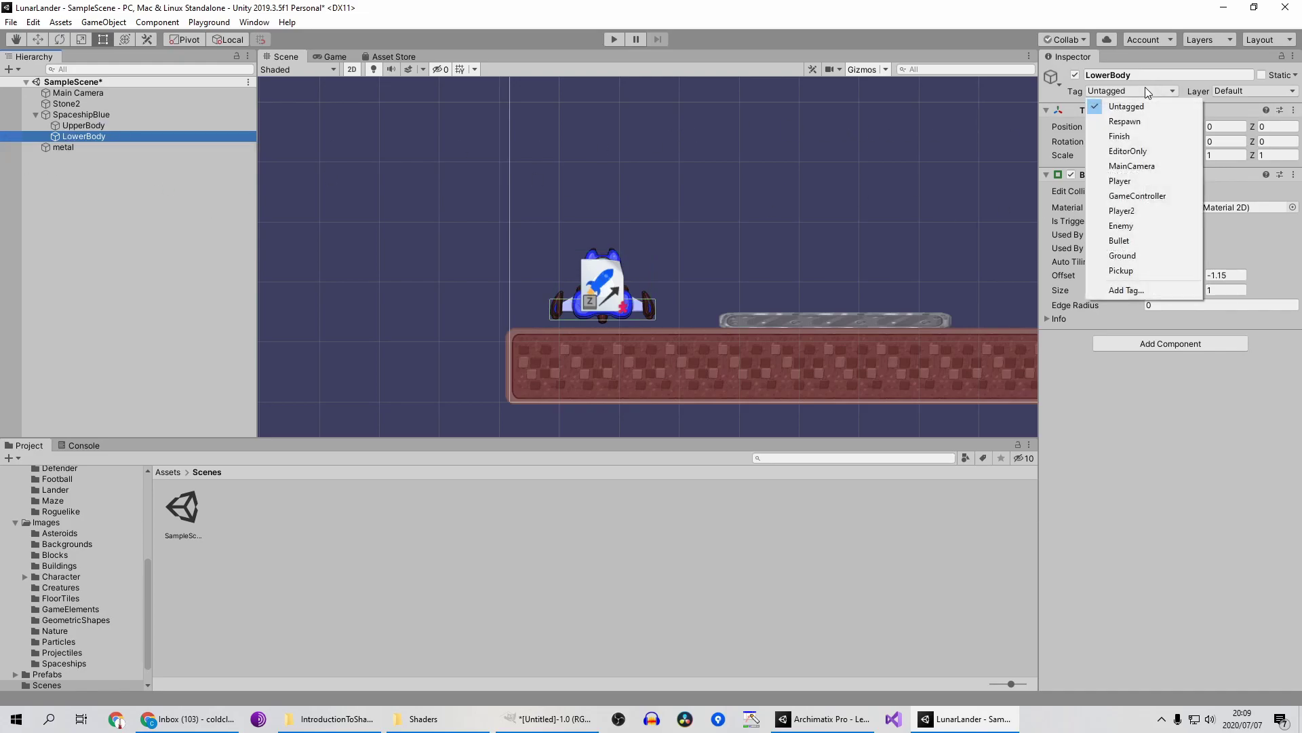
click(1165, 182)
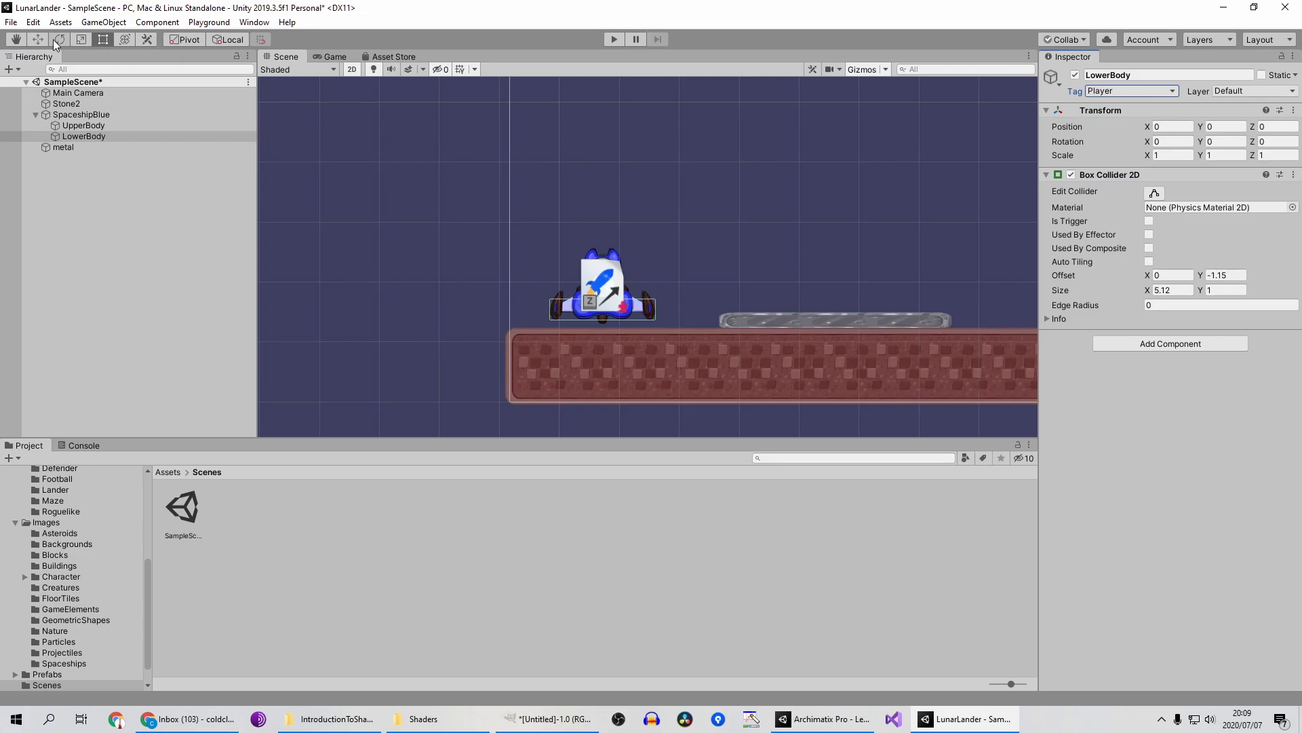
click(11, 22)
click(30, 72)
Add a Destroy Action component to SpaceshipBlue and set its target to This Object.
click(103, 126)
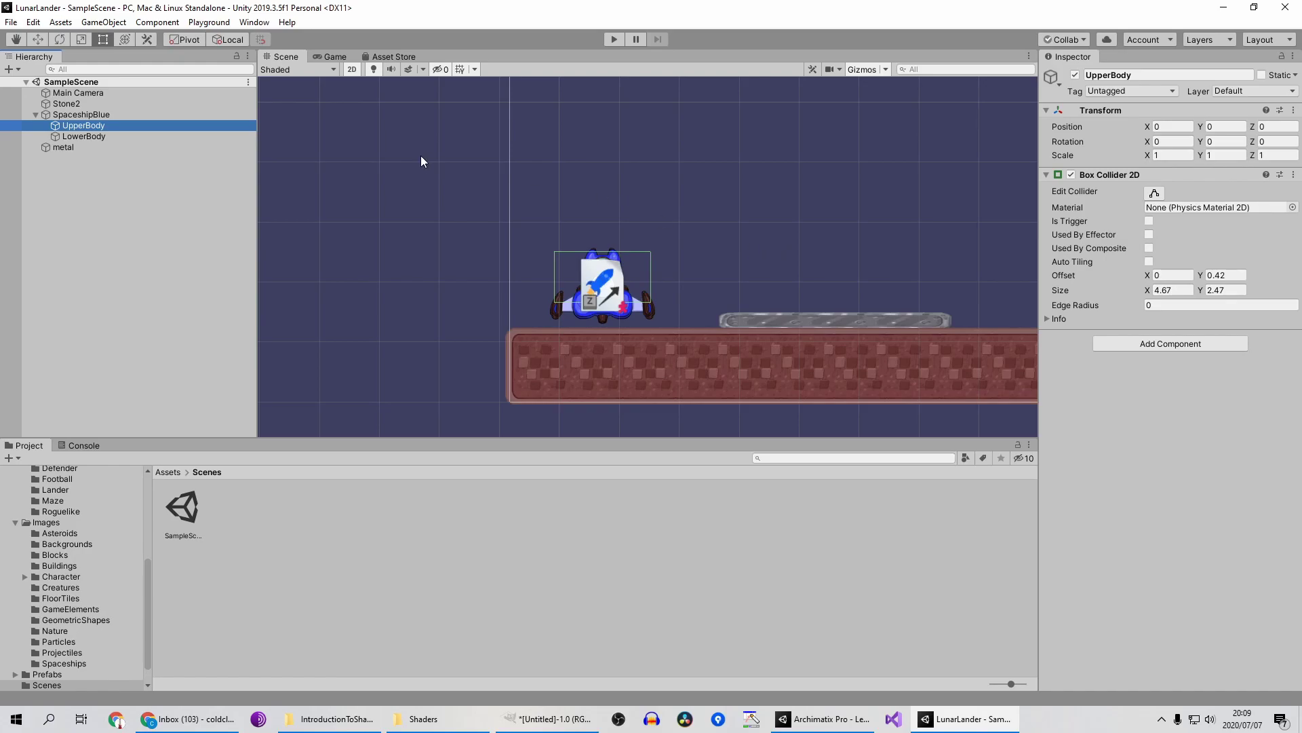
click(144, 115)
scroll(1133, 439, down, 5)
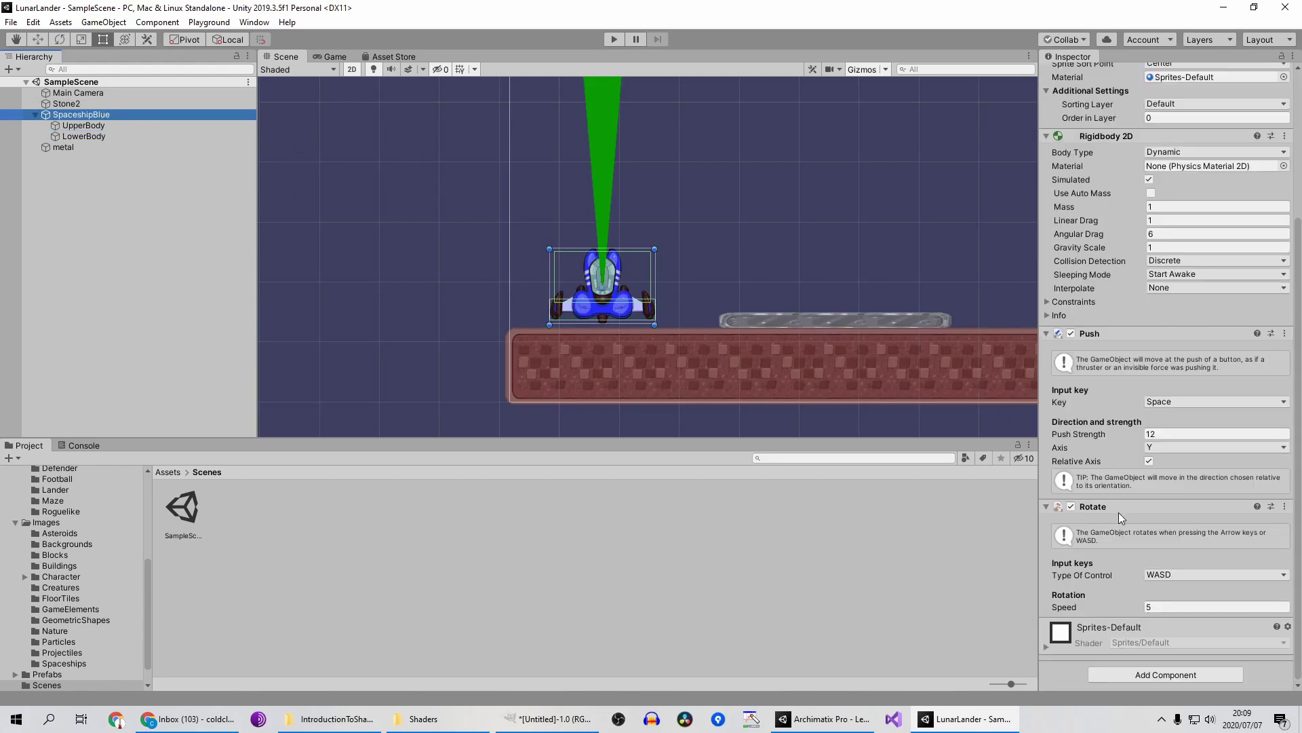
click(1150, 678)
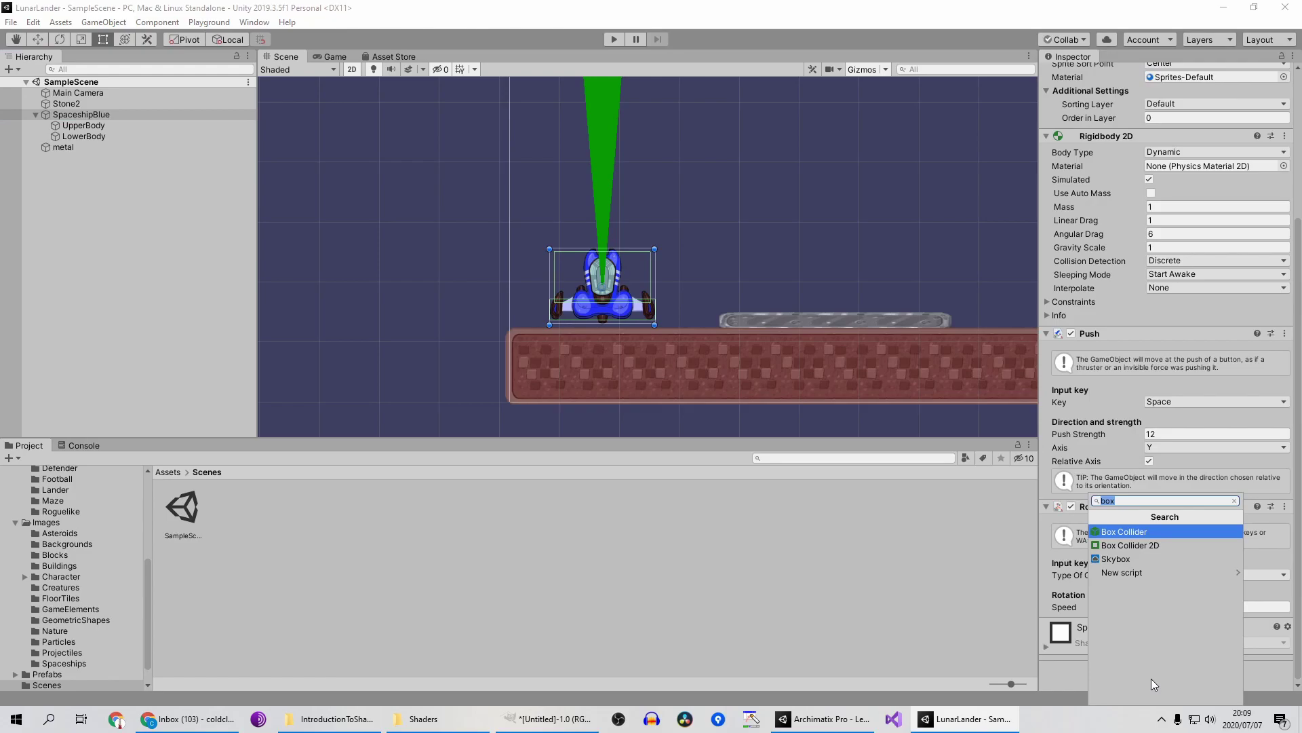
text(destro)
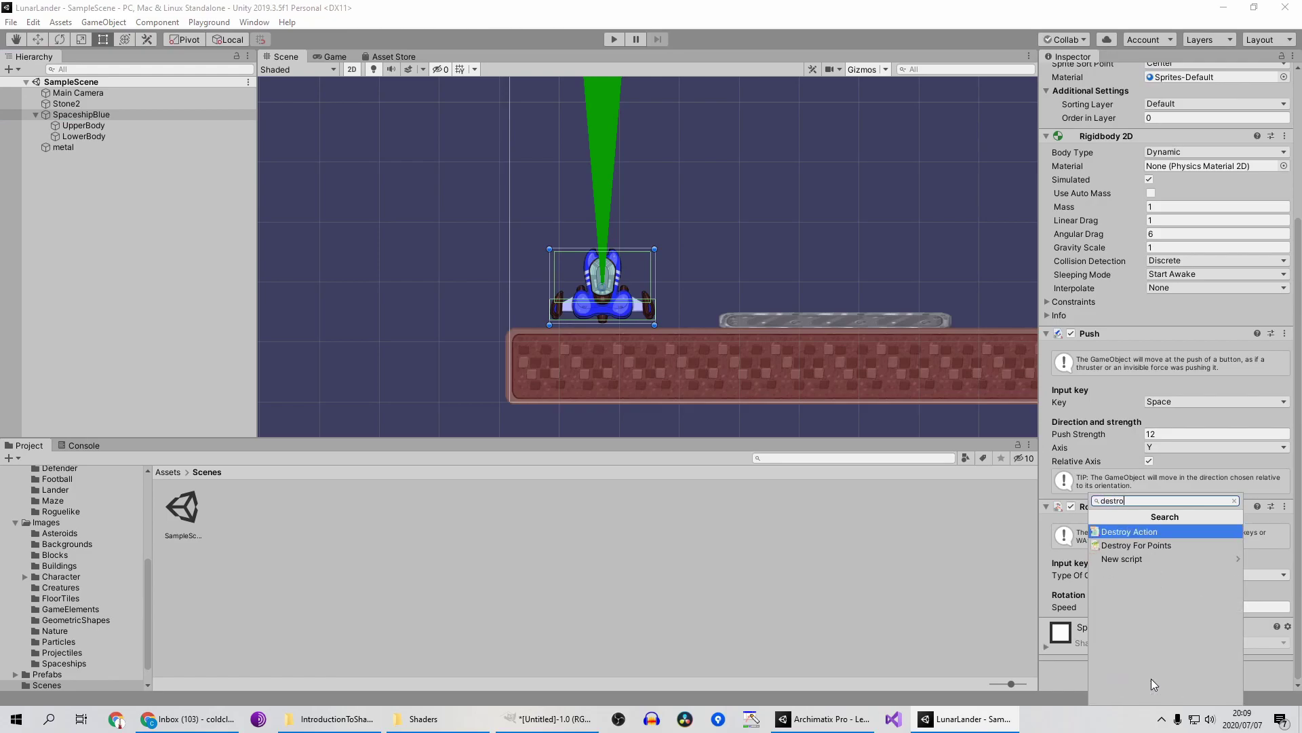
key(Return)
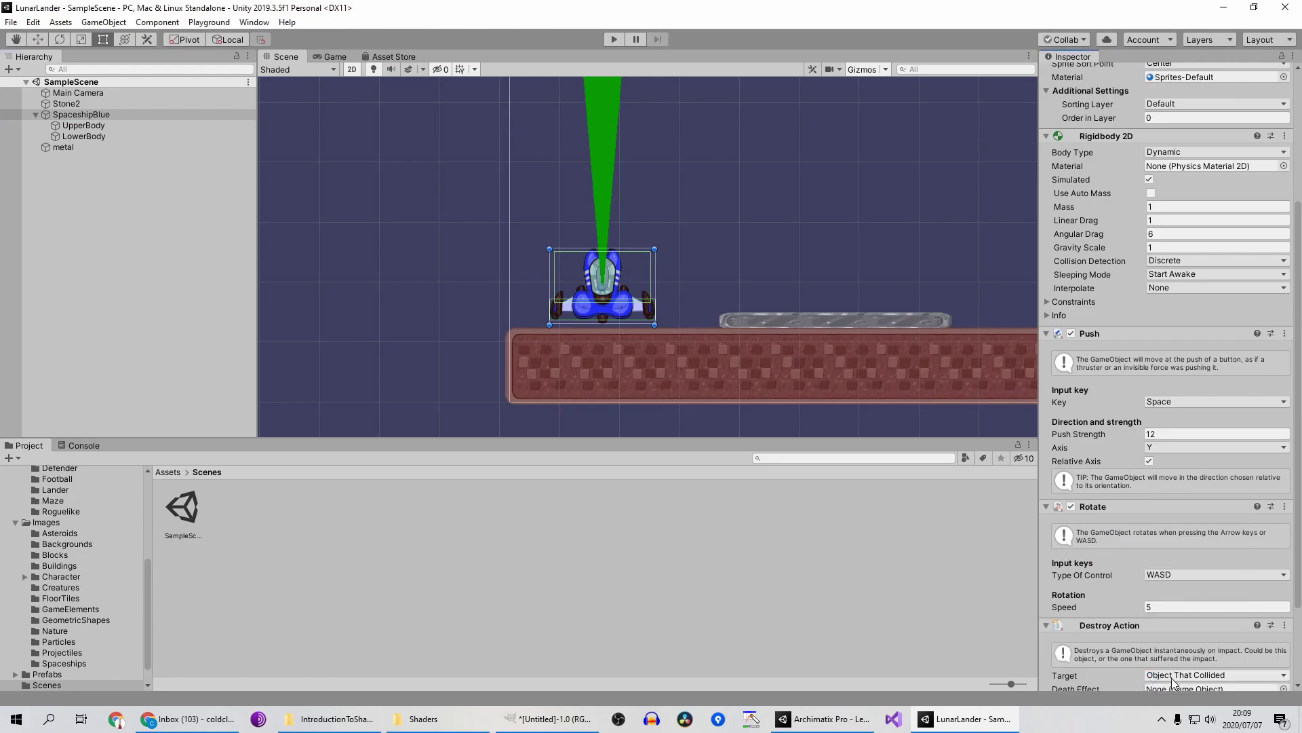
scroll(1091, 592, down, 3)
click(1212, 567)
click(1184, 581)
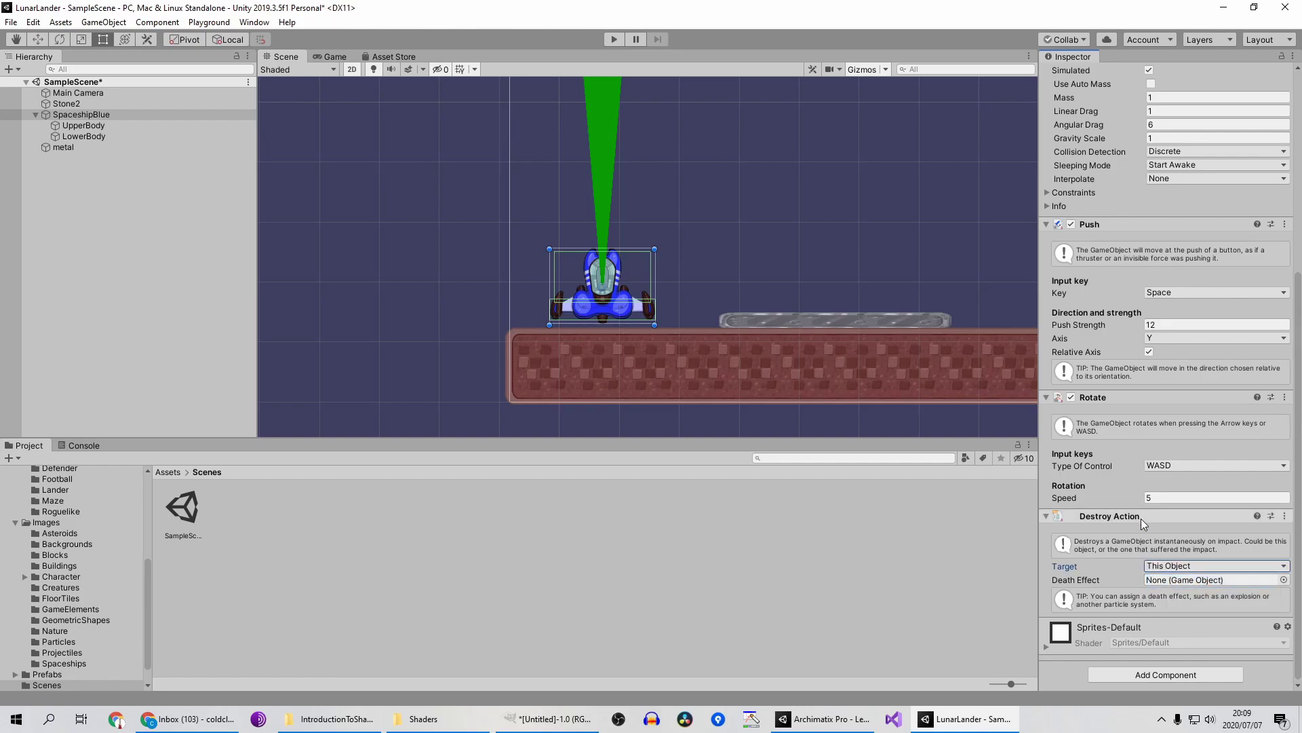
Assign the P_Explosion prefab as the death effect of SpaceshipBlue's Destroy Action.
click(1283, 580)
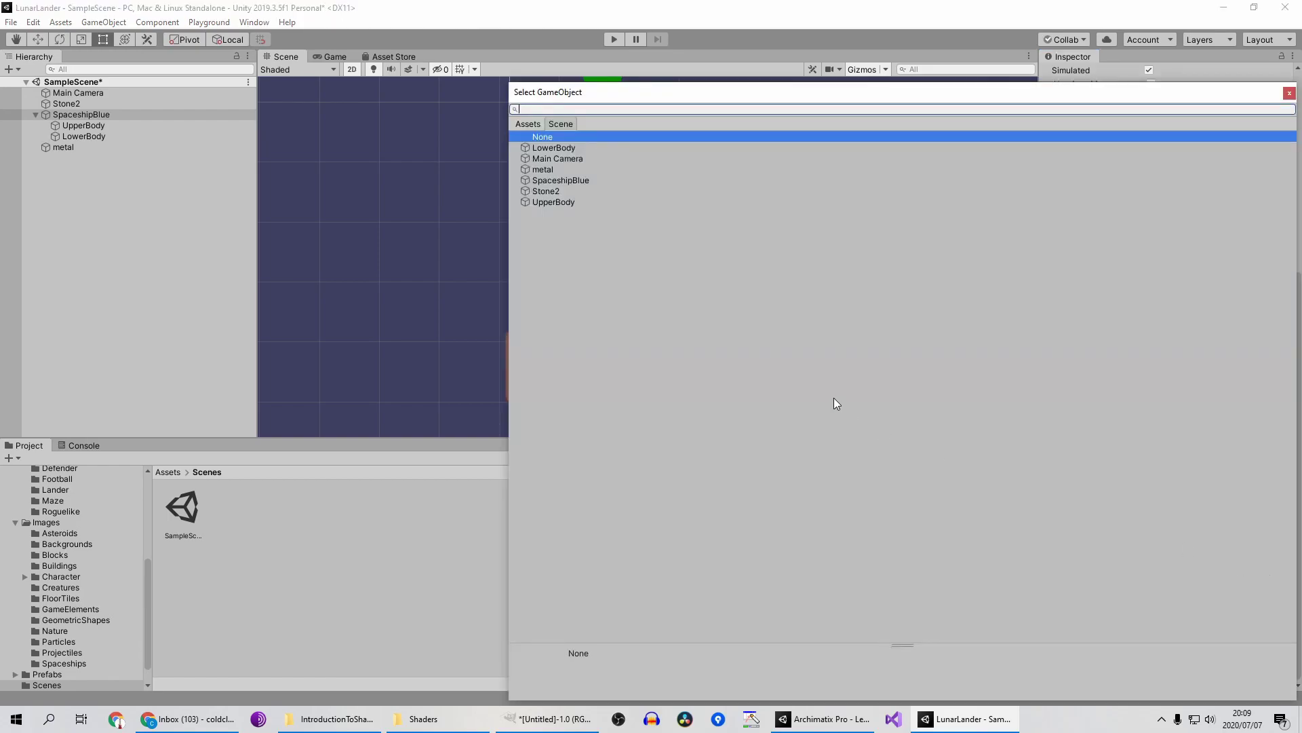
drag(643, 95, 392, 117)
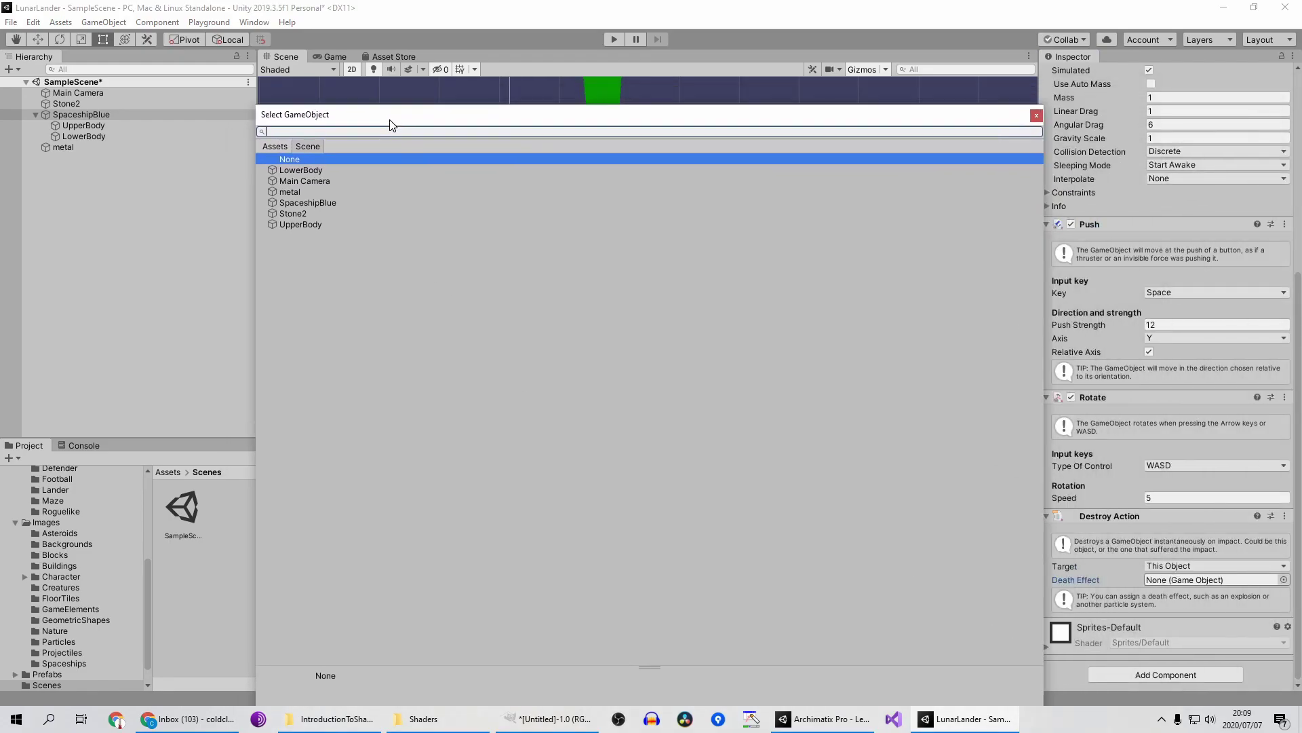
click(1038, 115)
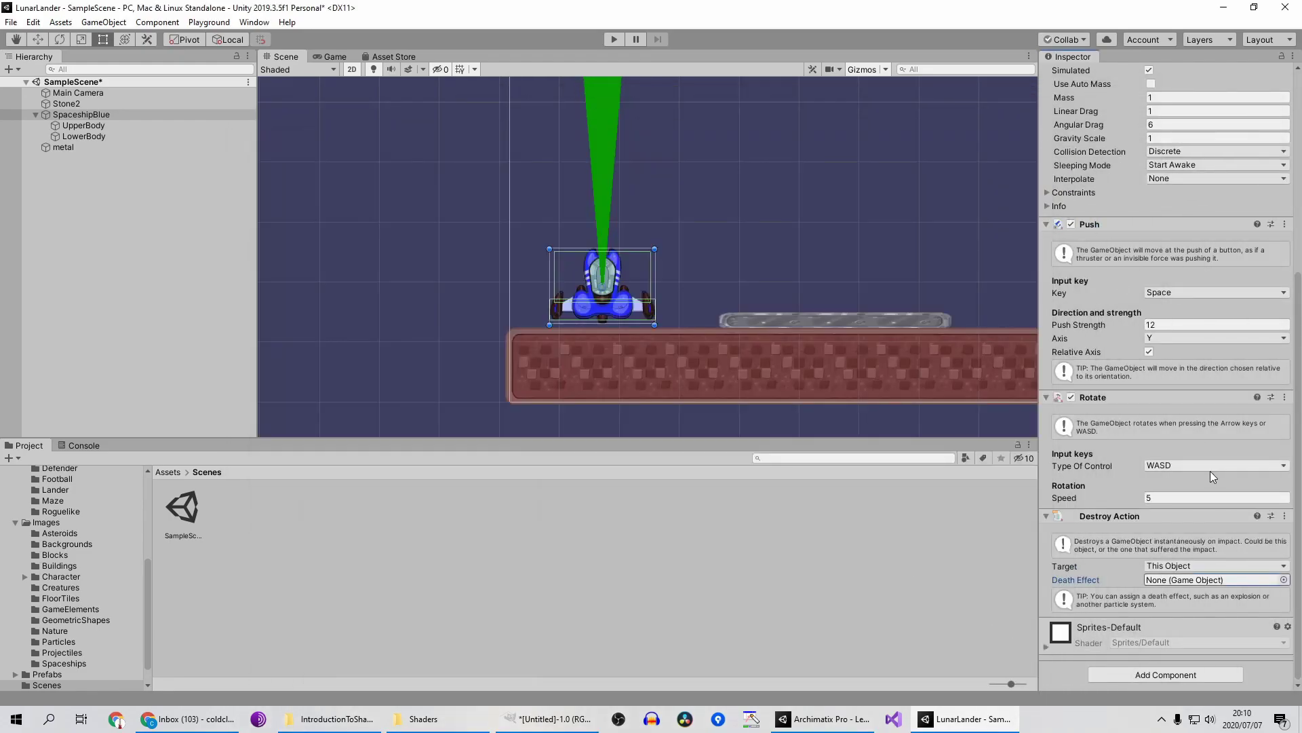
click(1283, 580)
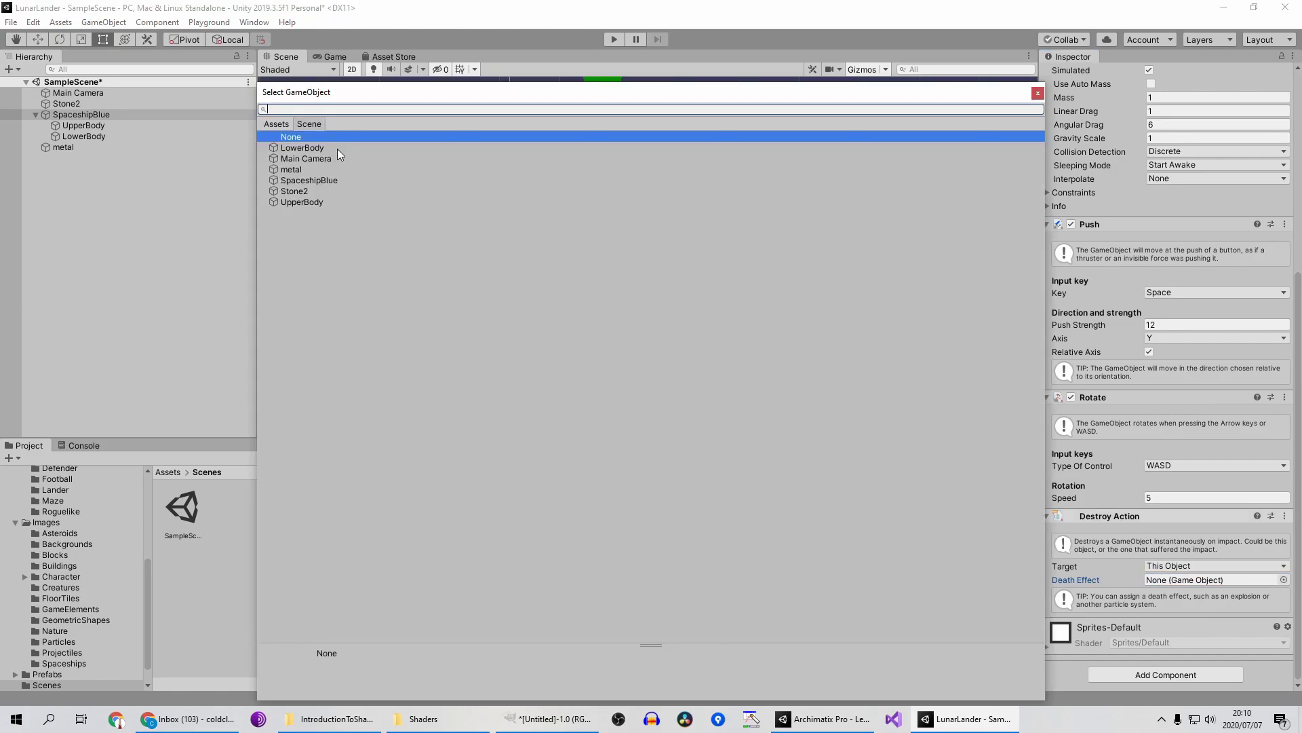
click(275, 122)
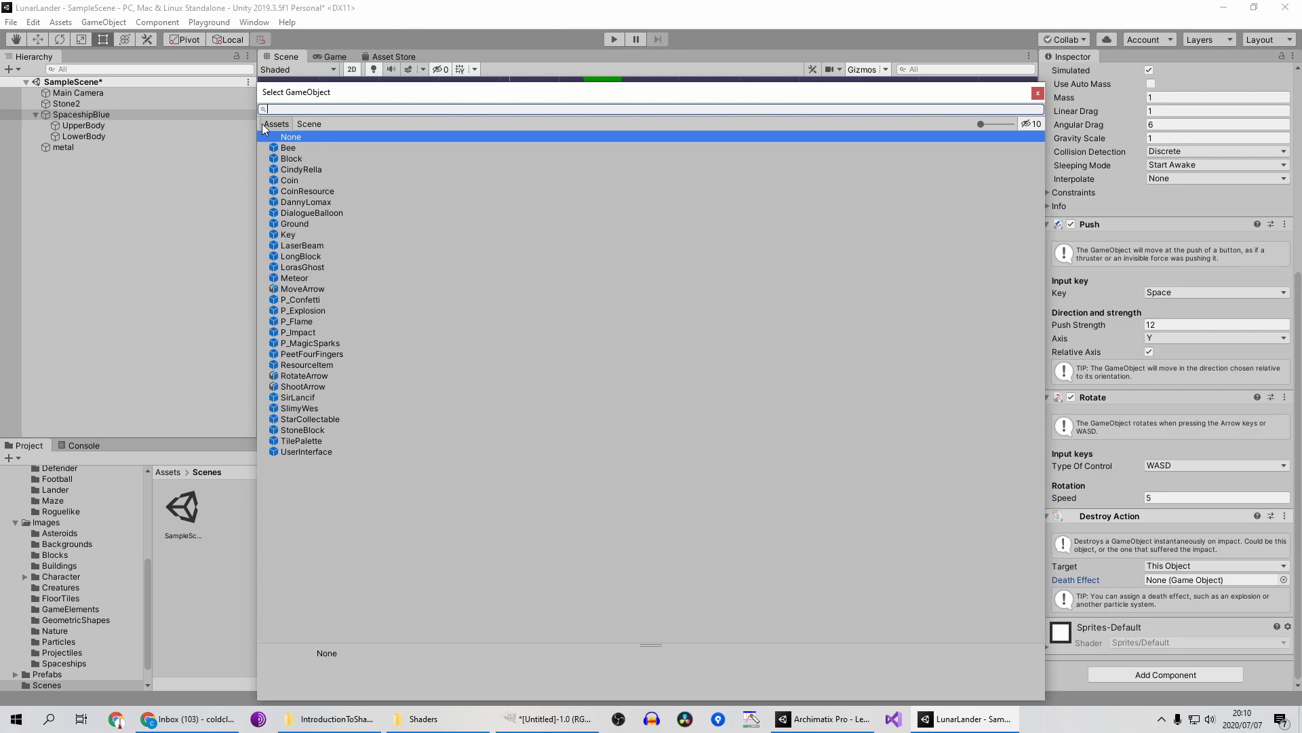
click(302, 300)
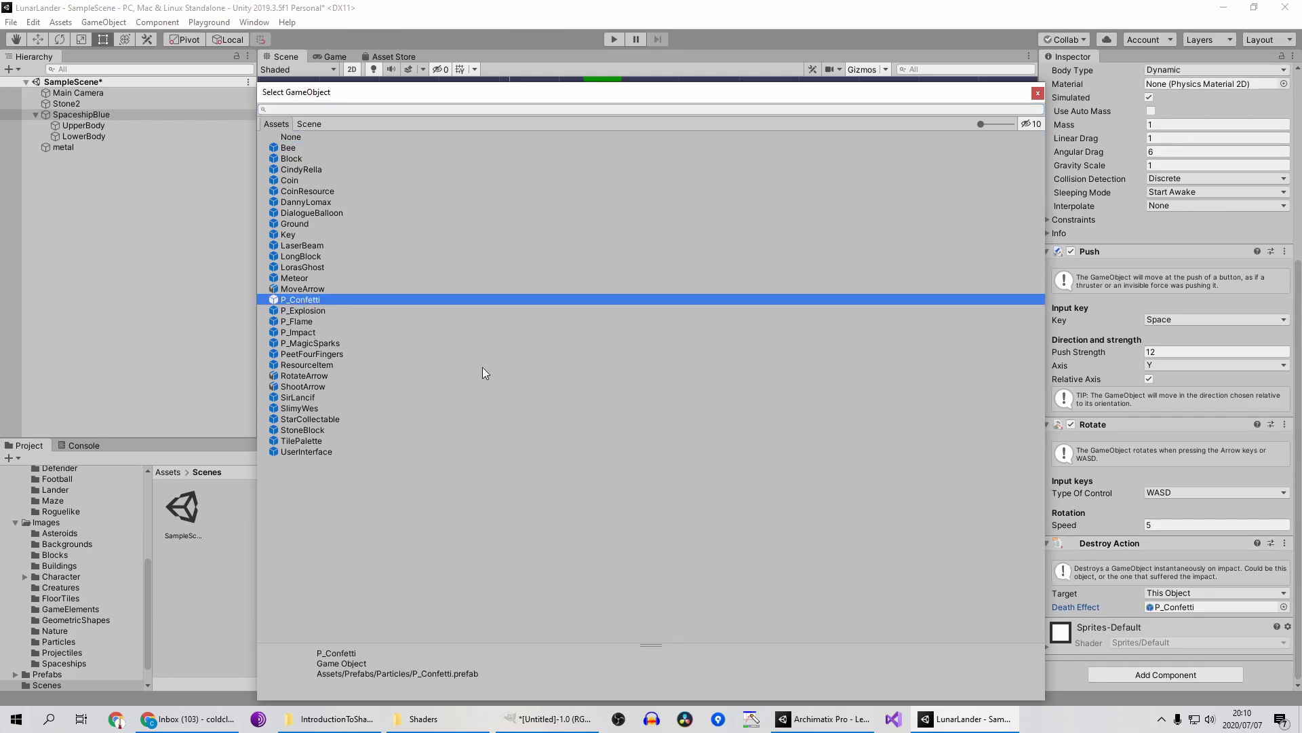
click(316, 310)
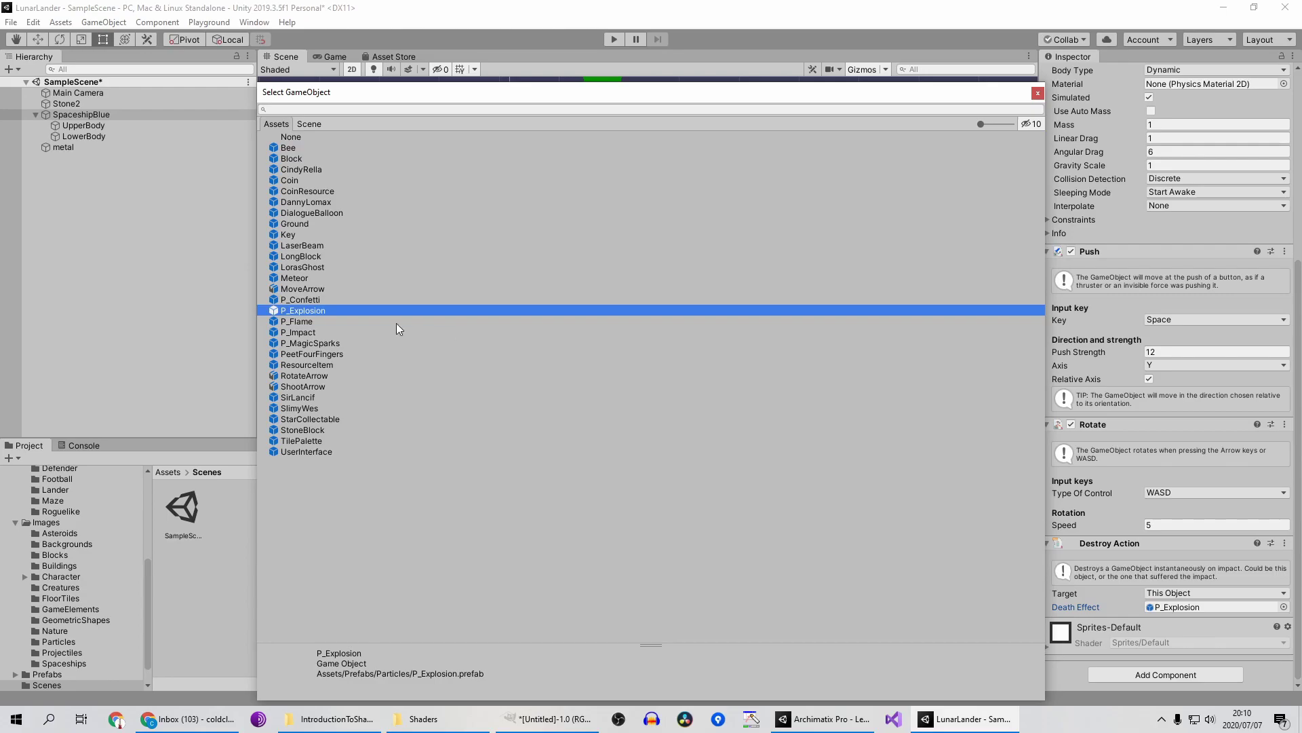
double_click(313, 311)
scroll(796, 248, down, 1)
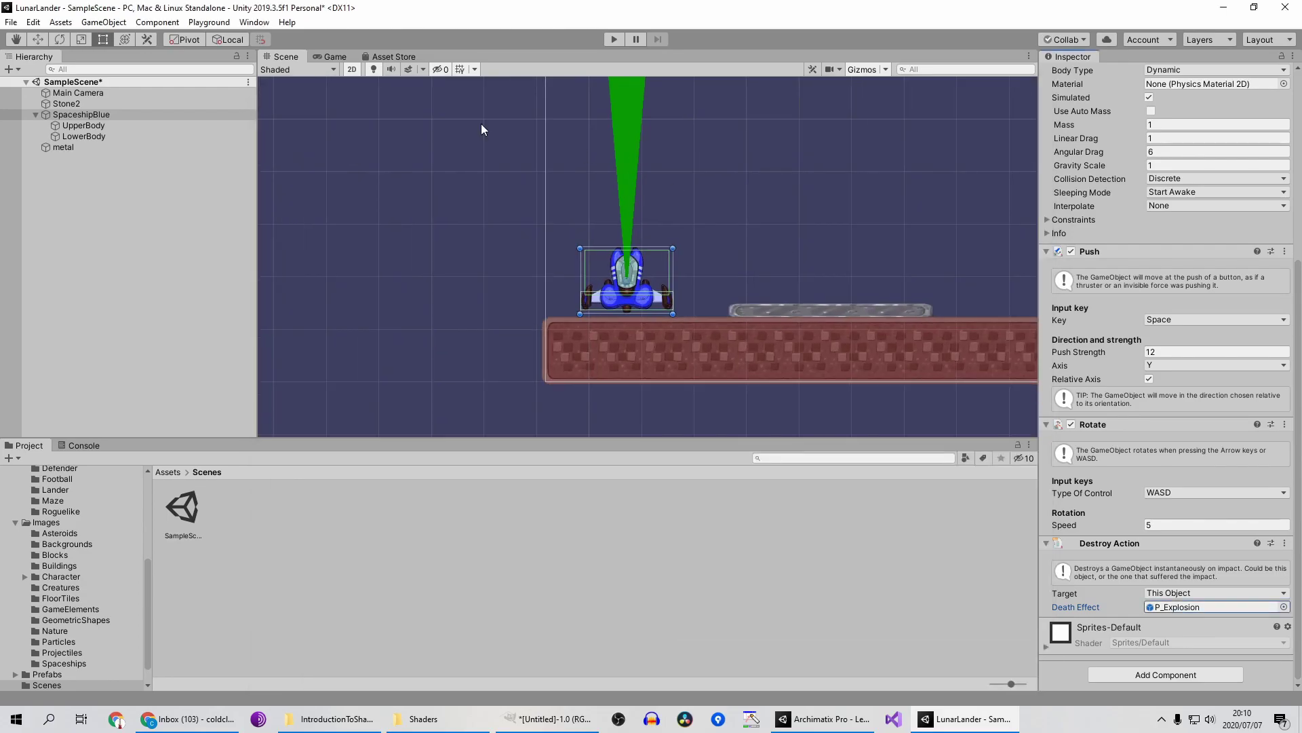
Add a Condition Collision component to UpperBody.
click(123, 123)
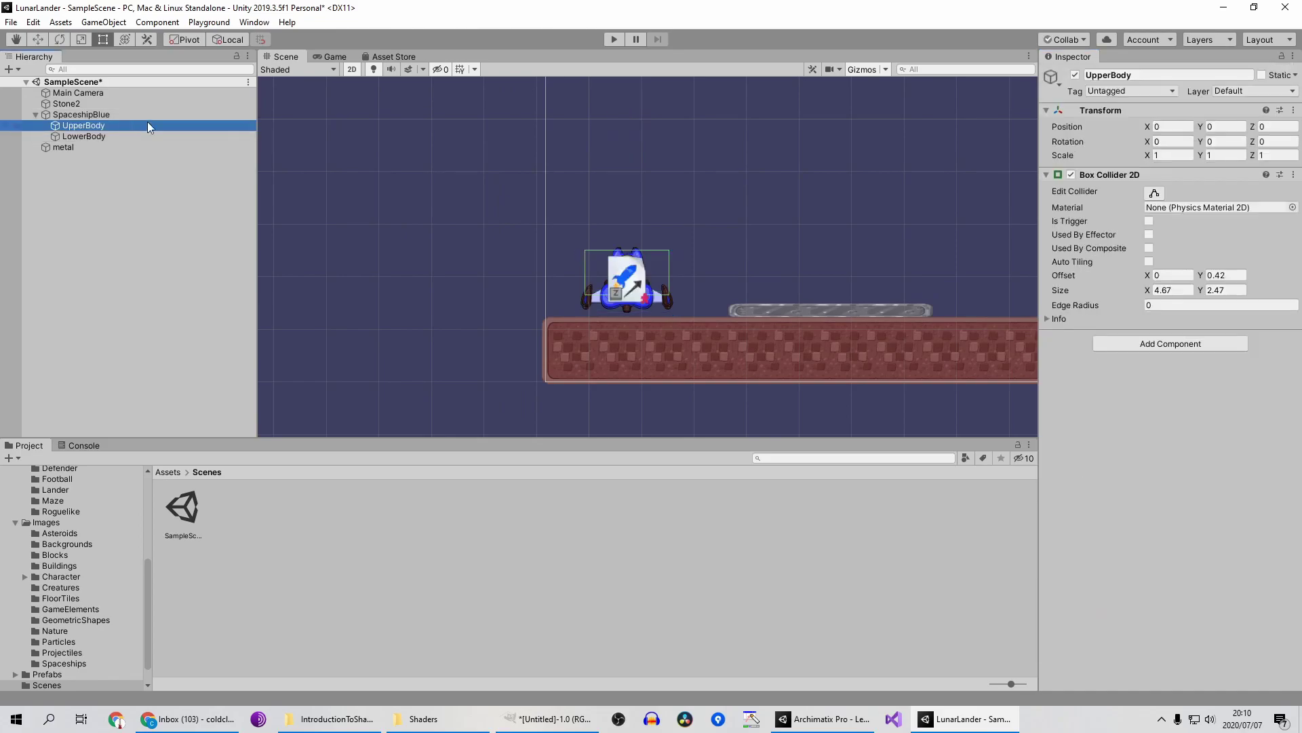
click(1163, 349)
text(conditi)
key(Down)
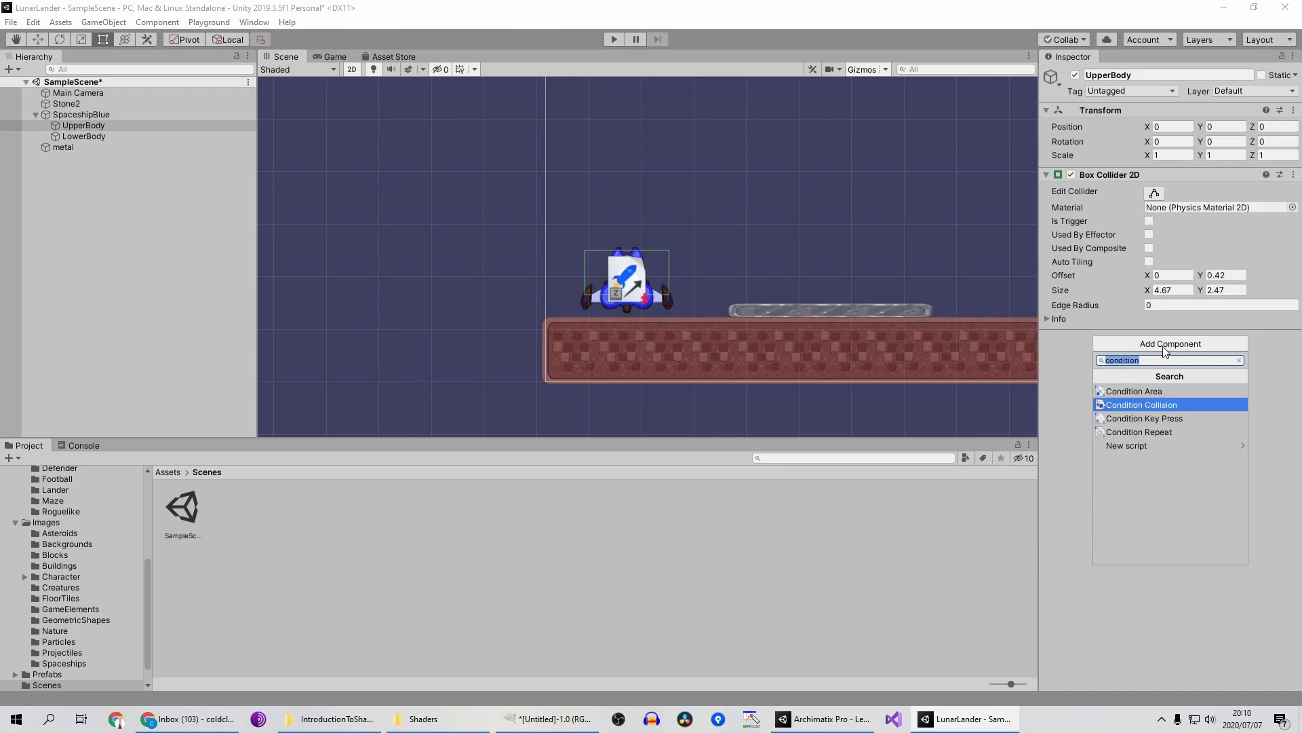
key(Return)
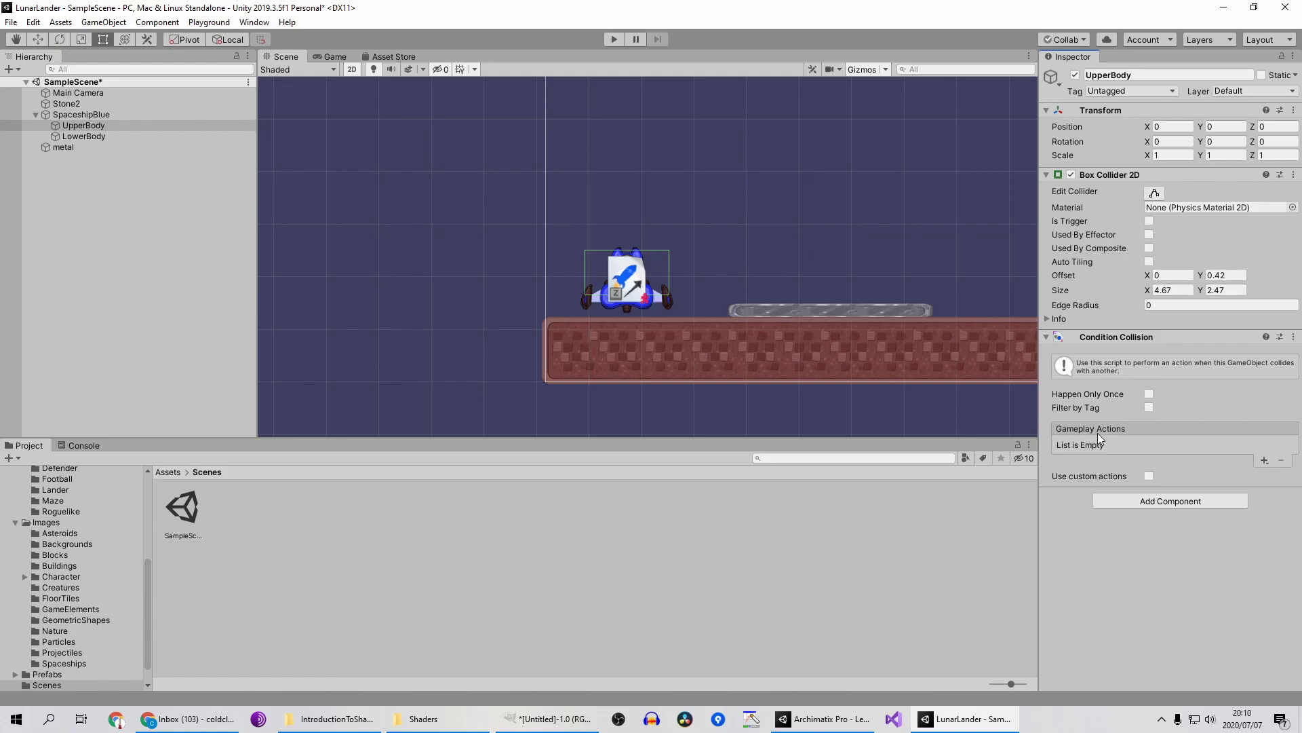
Add a DestroyAction entry to UpperBody's gameplay actions and remove the Destroy Action component it brings onto UpperBody.
click(1265, 460)
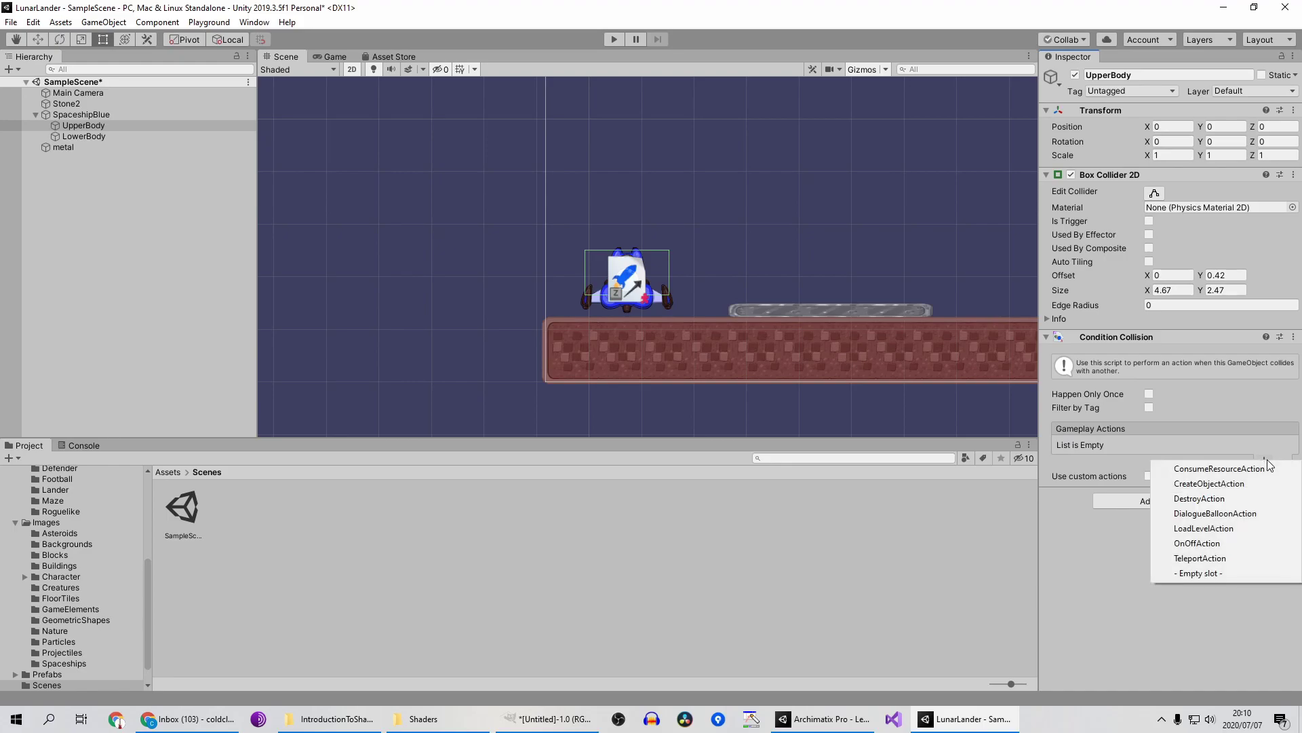
click(1248, 498)
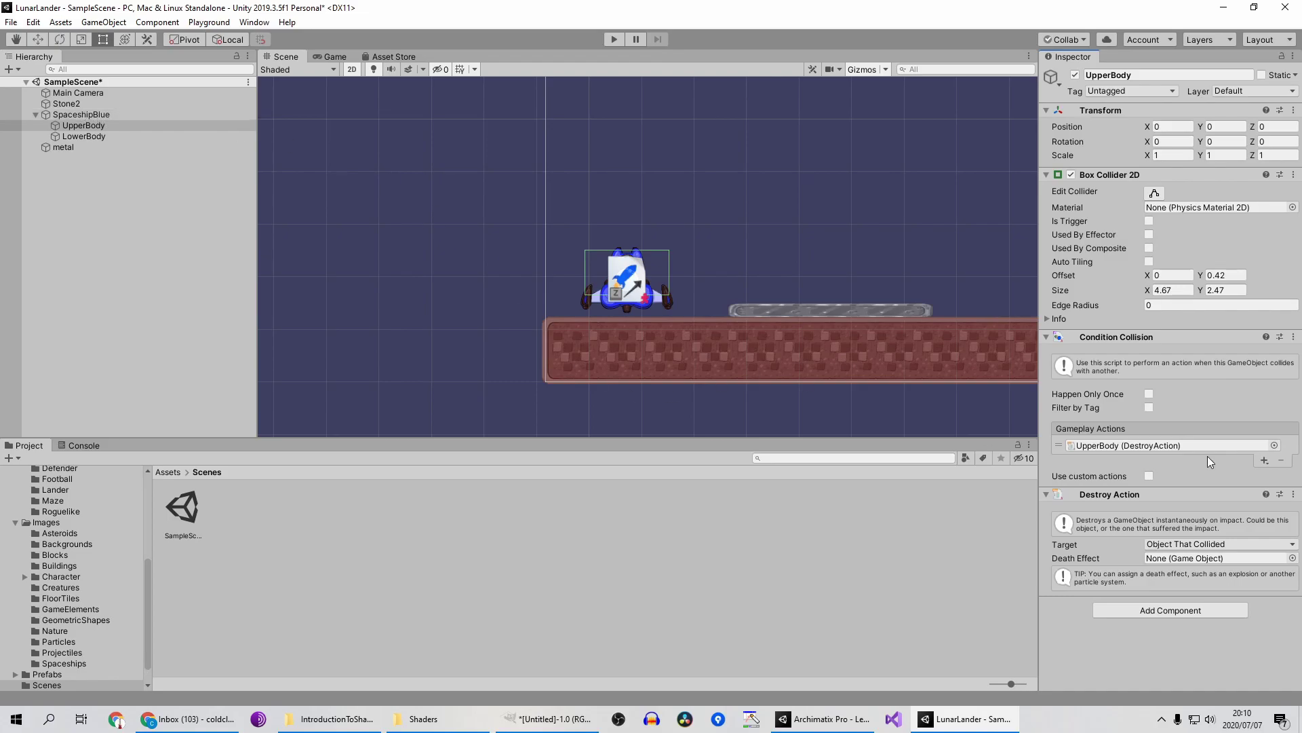
click(1294, 495)
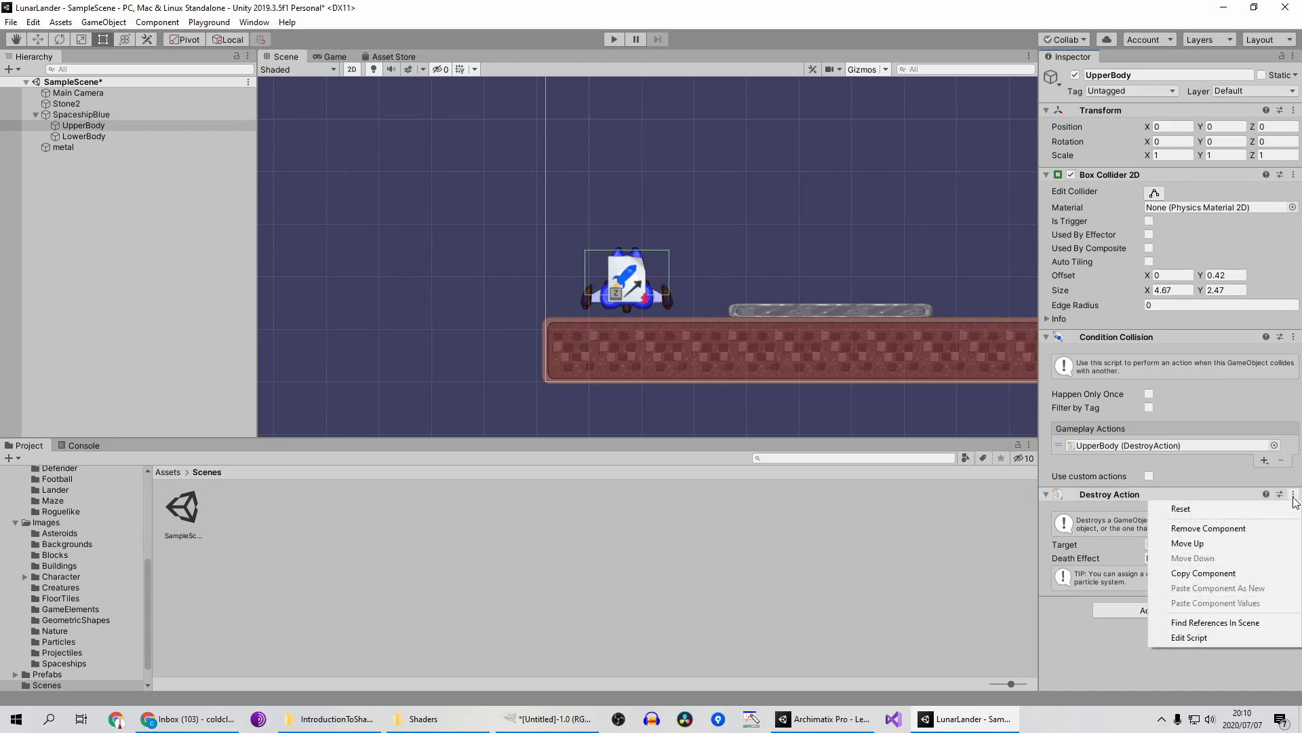
click(1244, 528)
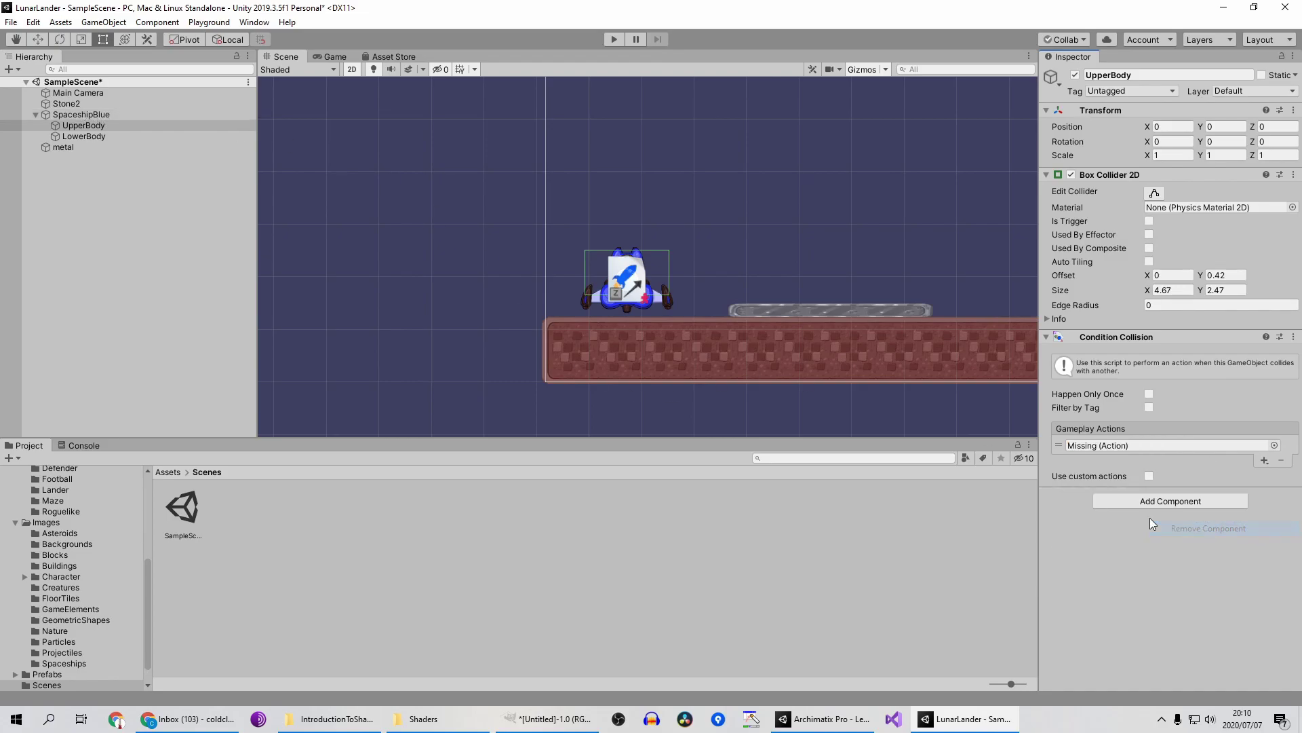
Assign SpaceshipBlue's Destroy Action to the gameplay action entry of UpperBody's Condition Collision.
click(1274, 445)
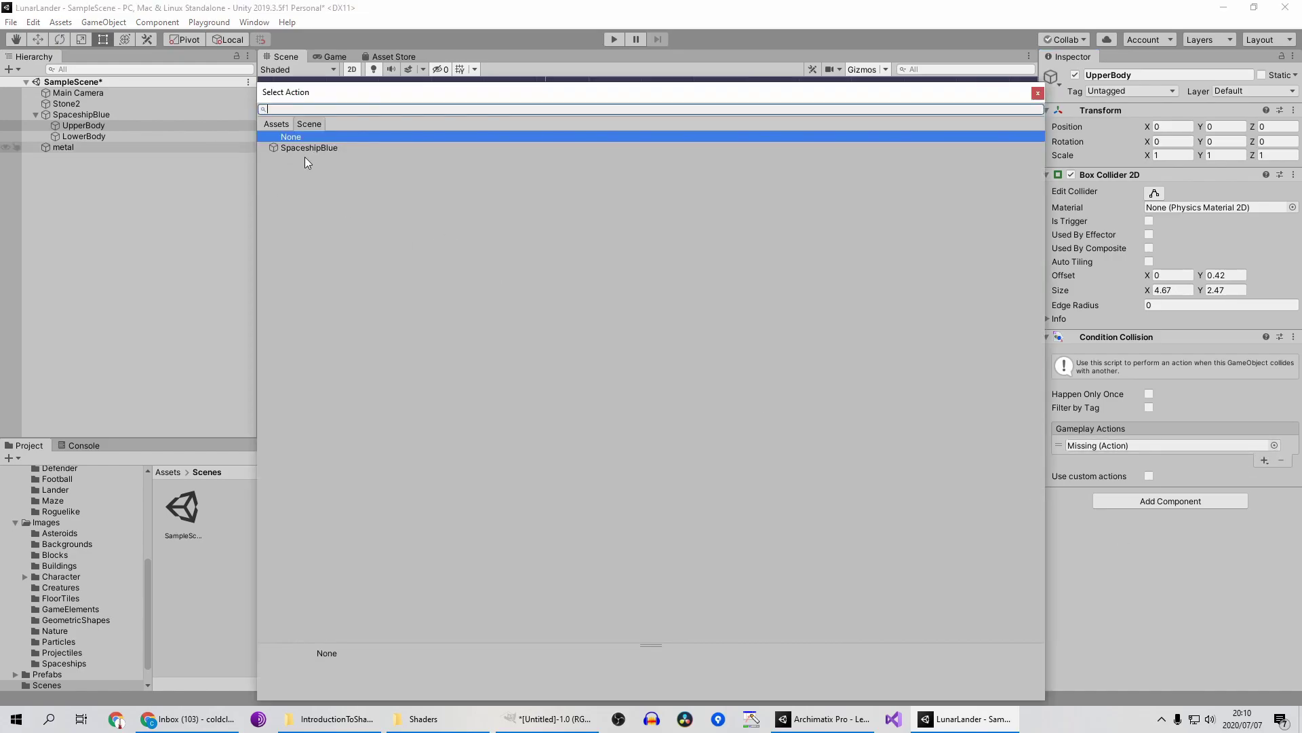
click(321, 148)
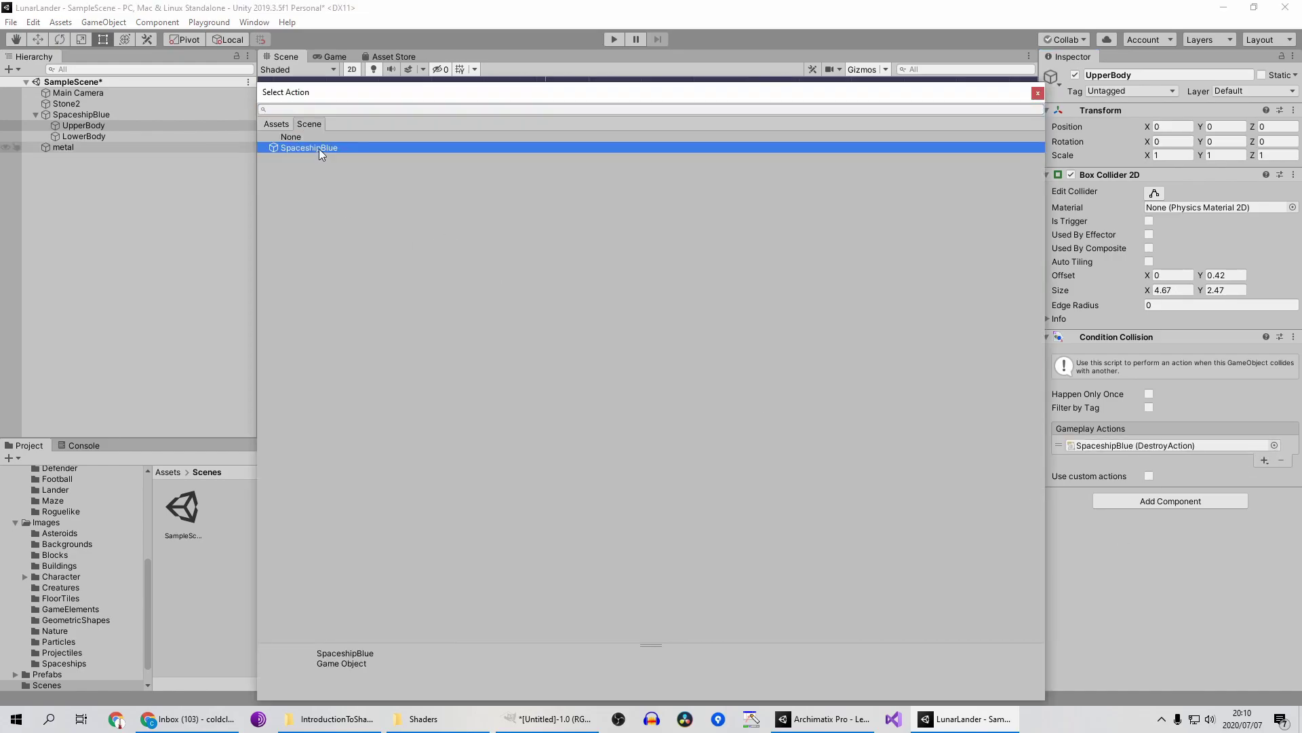
double_click(320, 149)
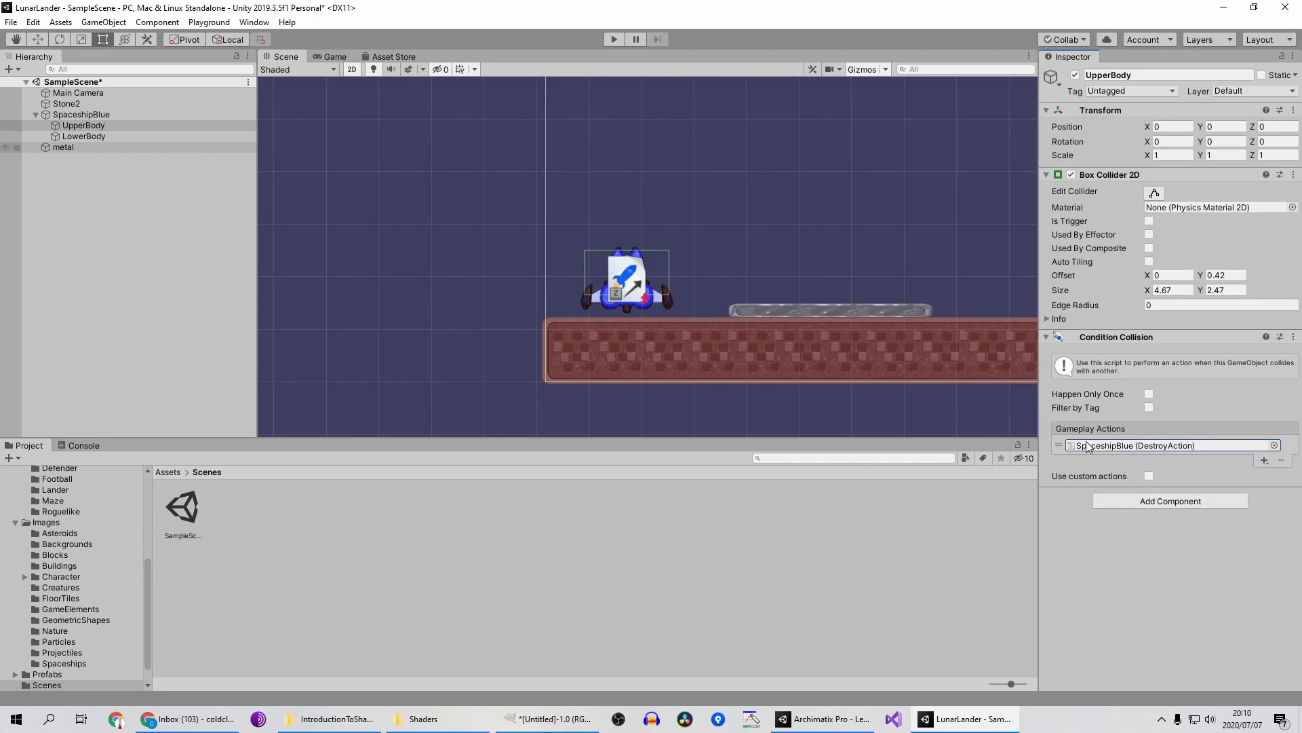
Play-test the scene by thrusting and tipping the spaceship over onto its upper body, and stop the game.
click(613, 39)
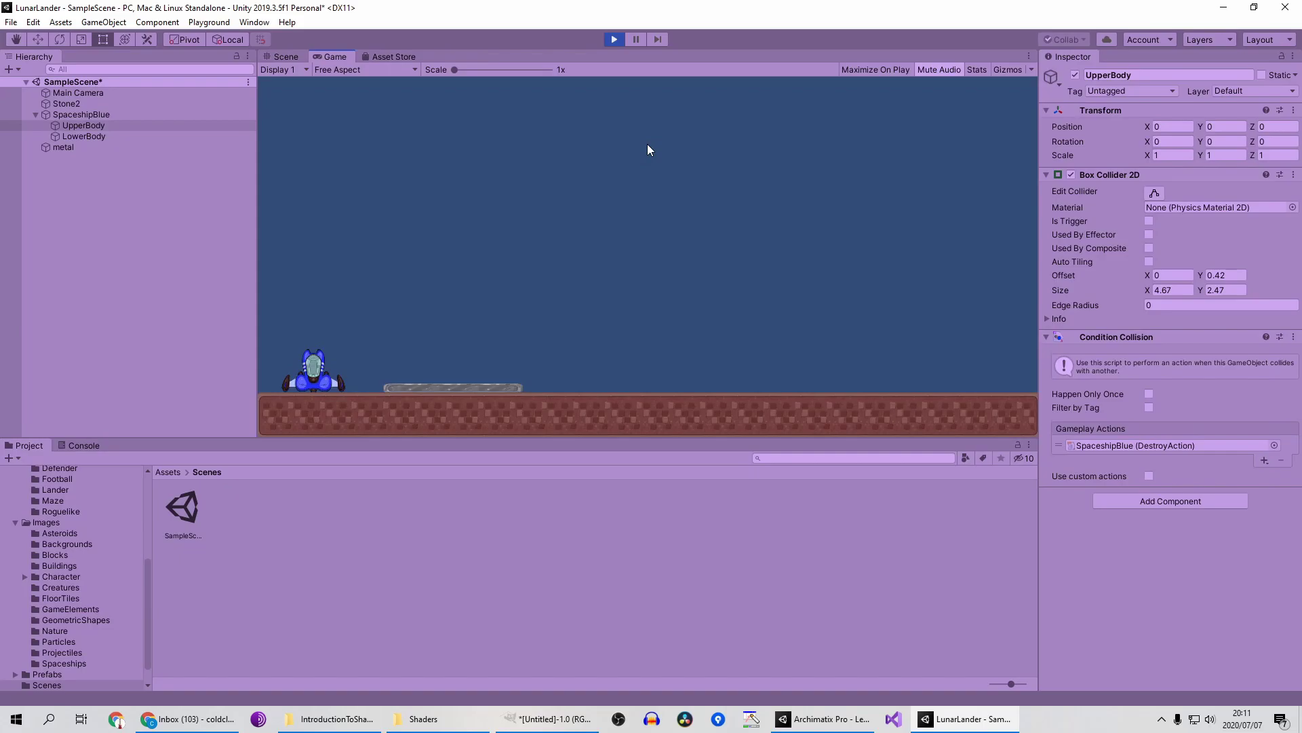
key(space)
key(Right)
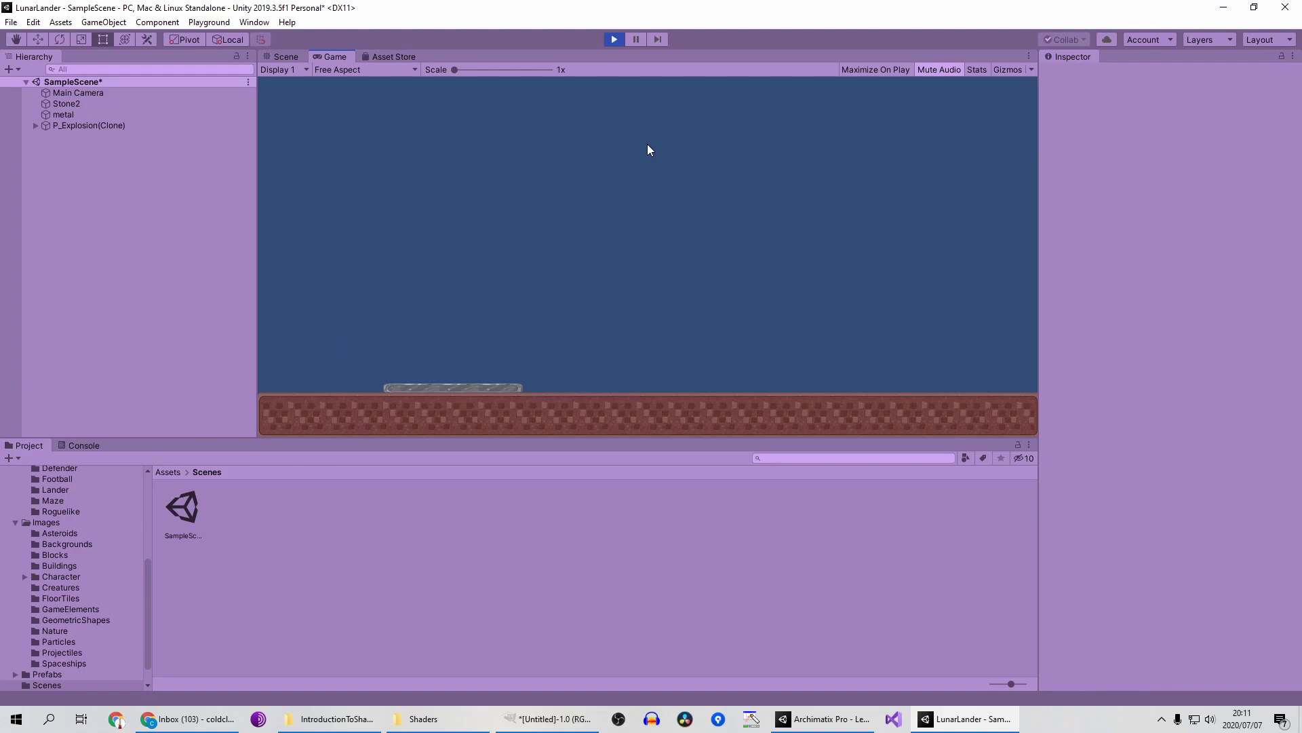
click(613, 40)
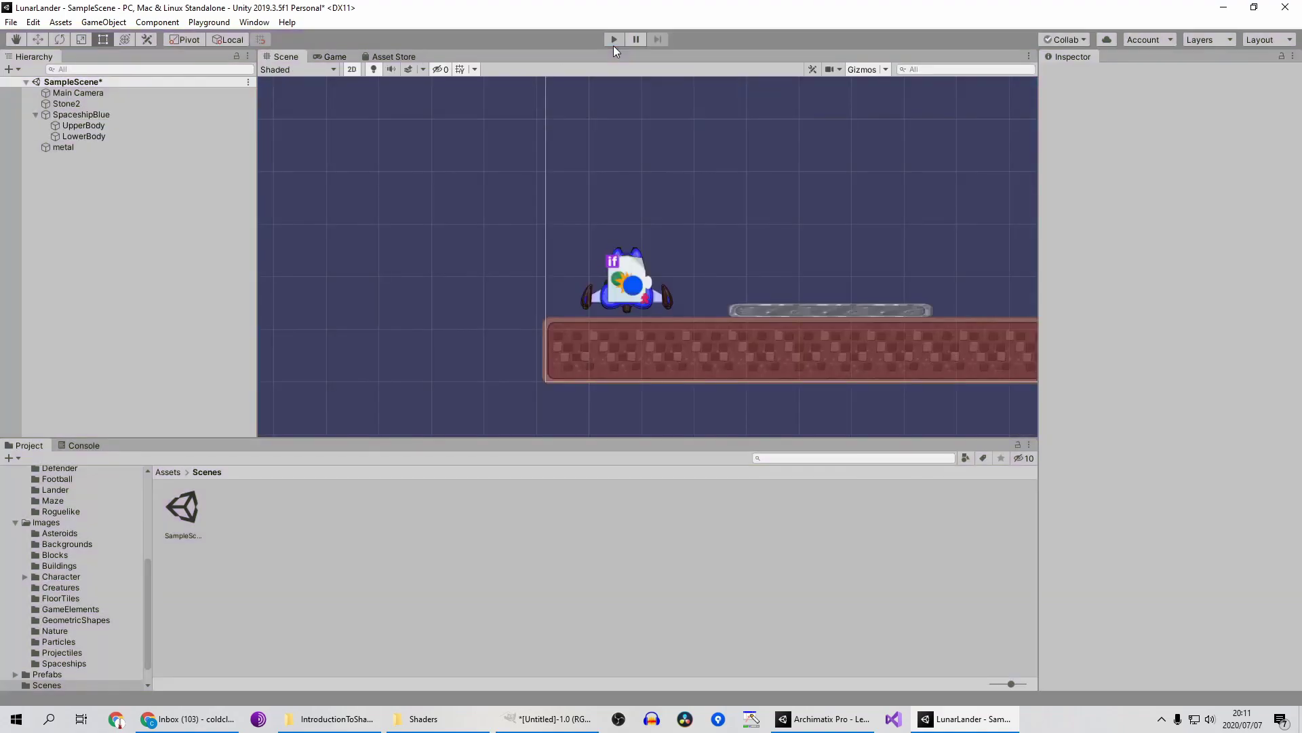
Play-test the scene again, flying the spaceship upright over to the metal landing pad, and stop the game.
click(614, 40)
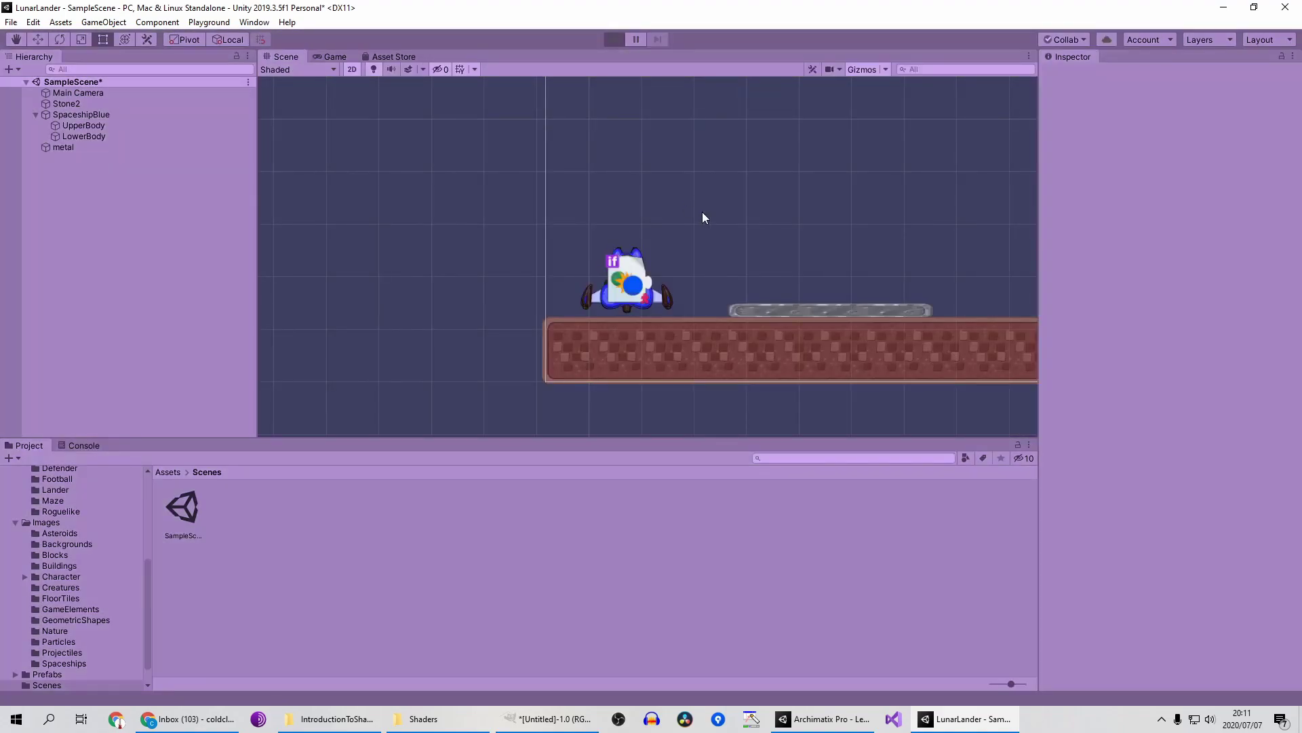
key(space)
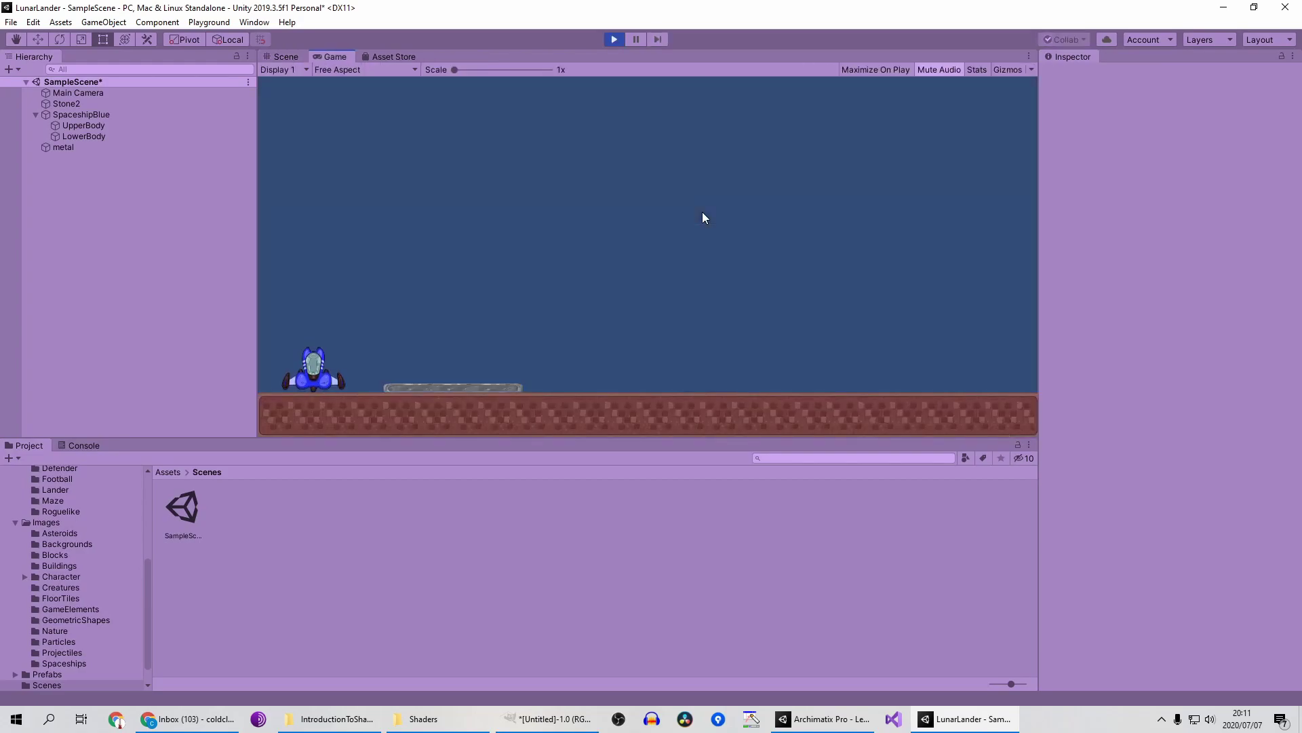
key(Right)
key(Left)
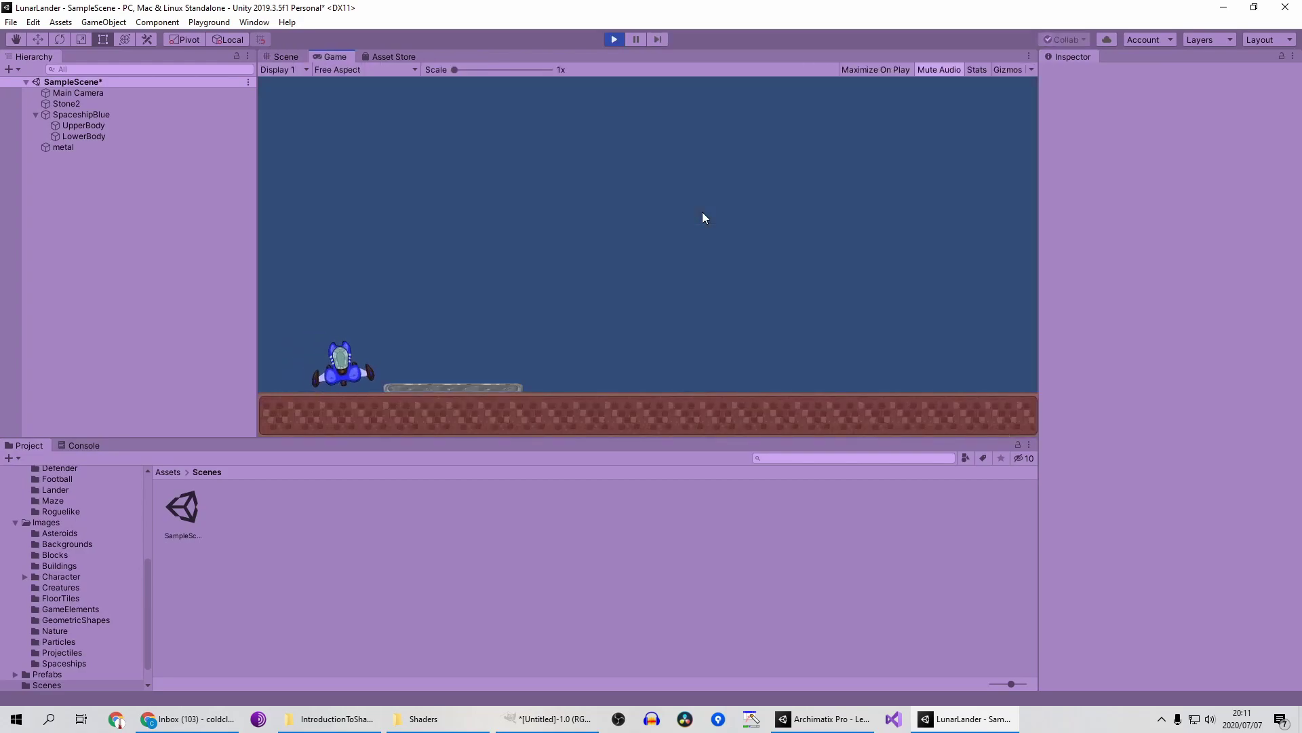
key(space)
key(Right)
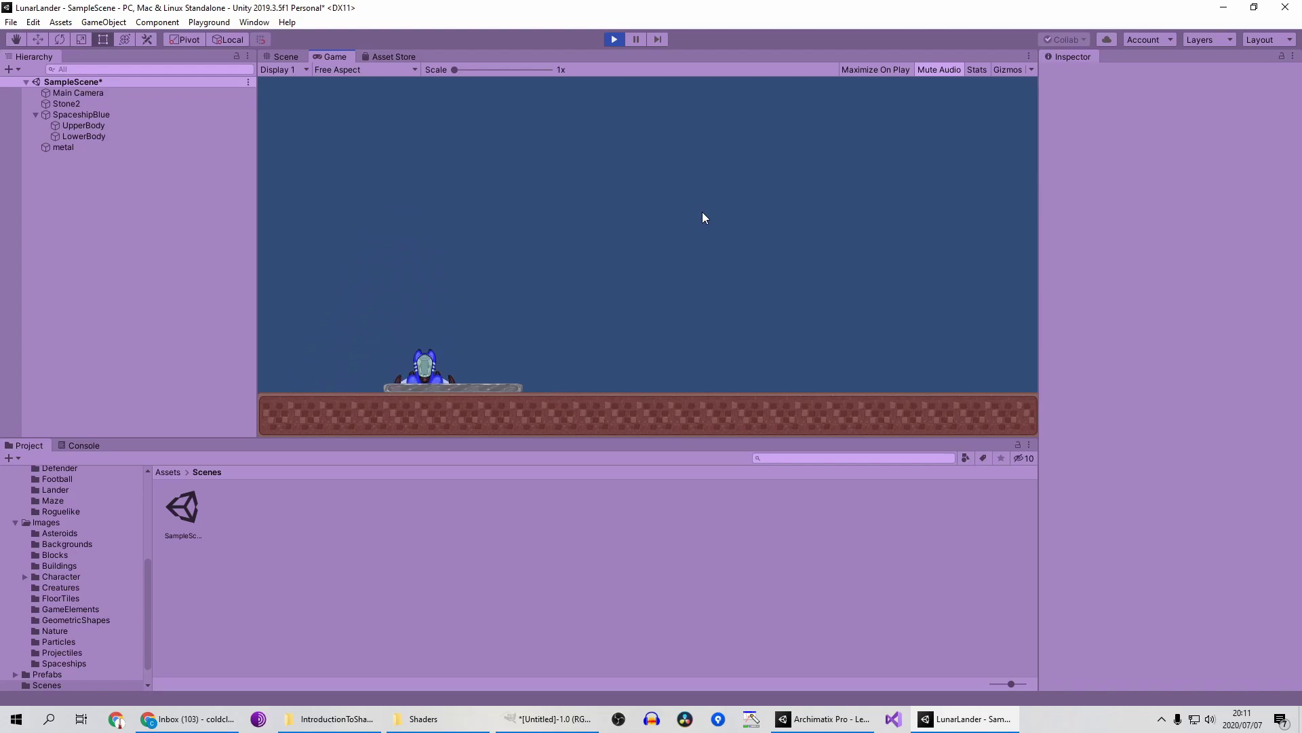
click(614, 40)
Add a Box Collider 2D component to the metal landing pad.
click(830, 321)
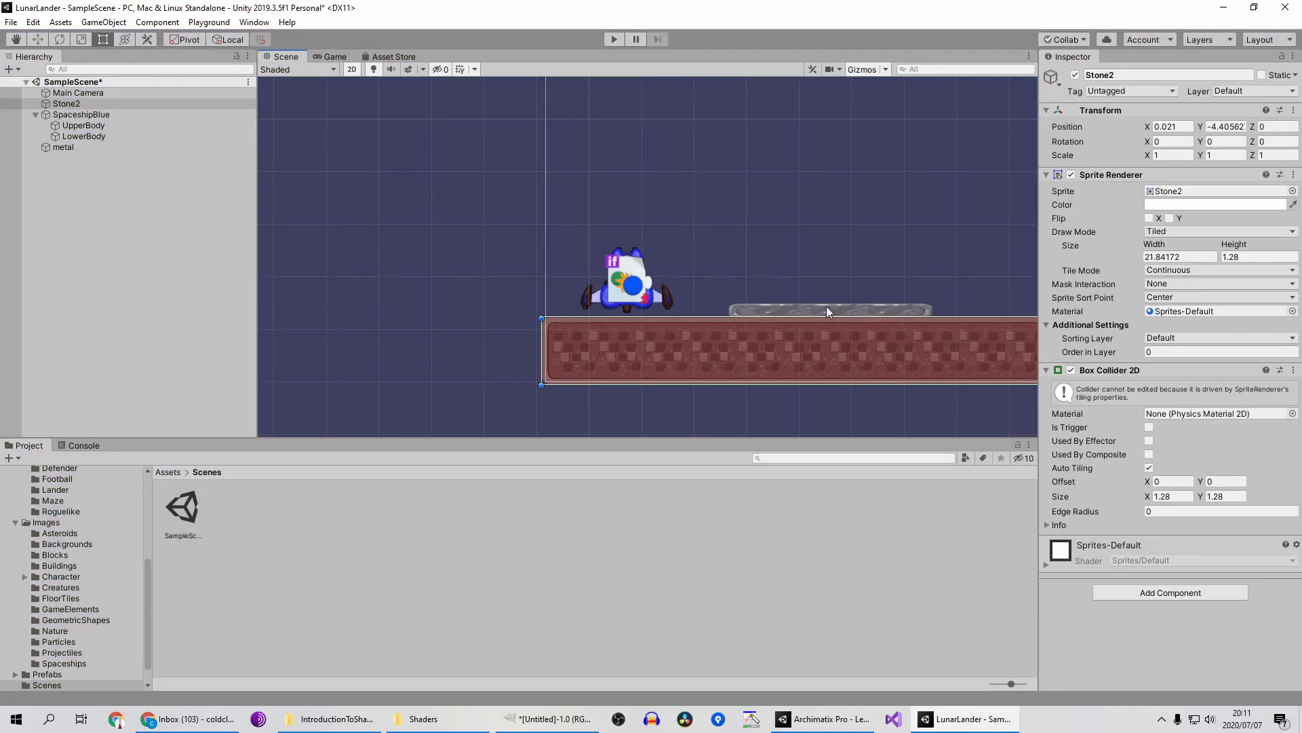
click(826, 306)
click(1218, 433)
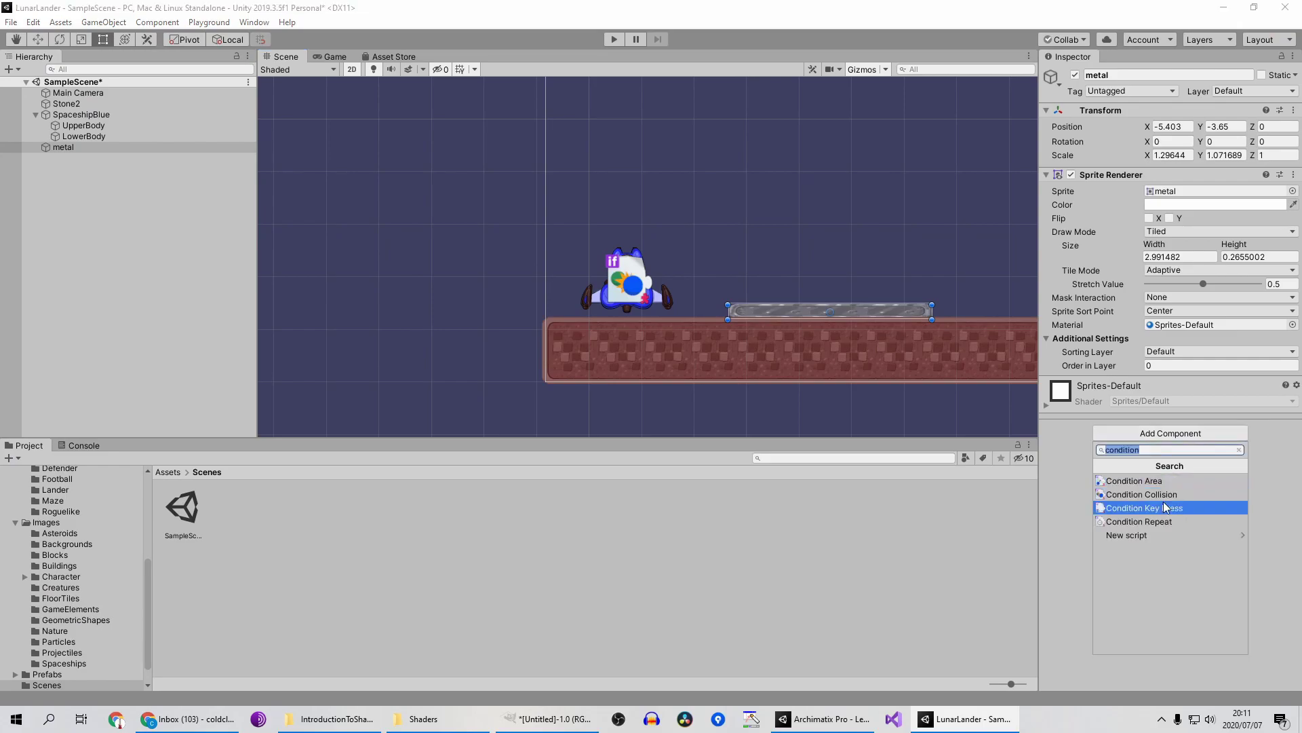
text(coll)
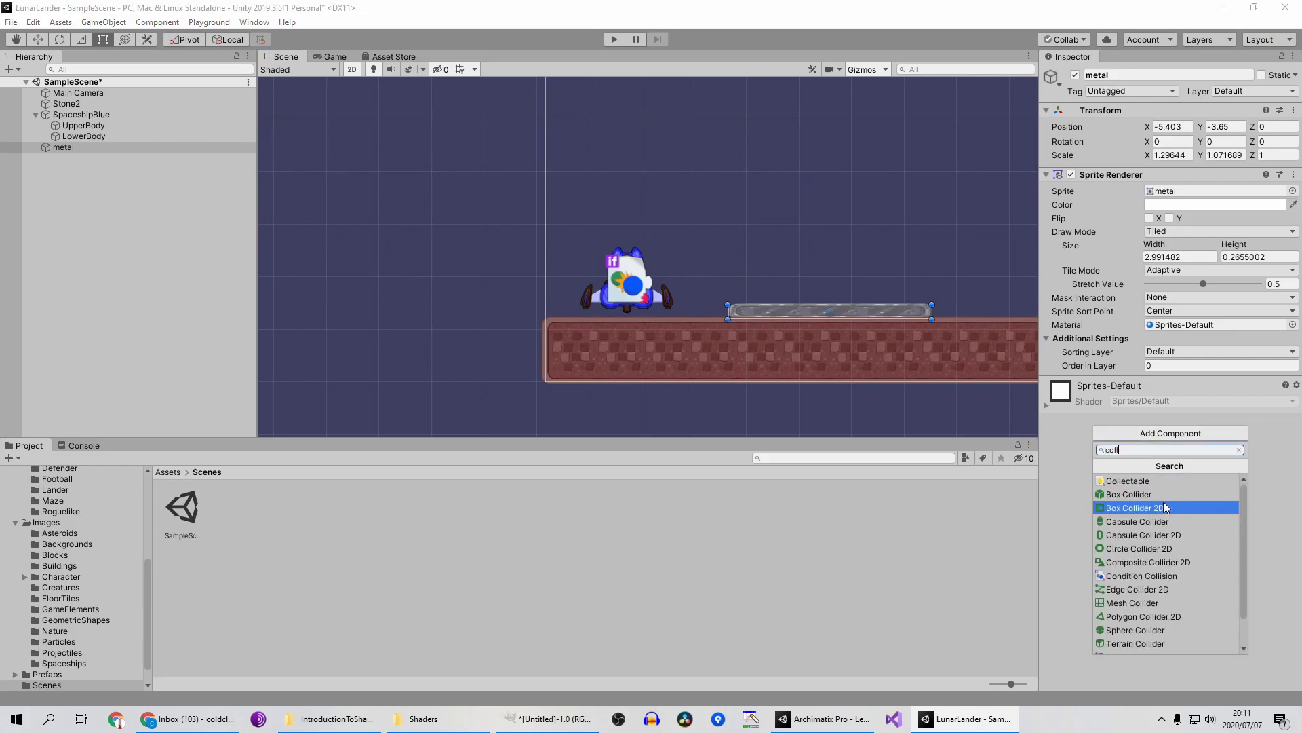
click(1164, 508)
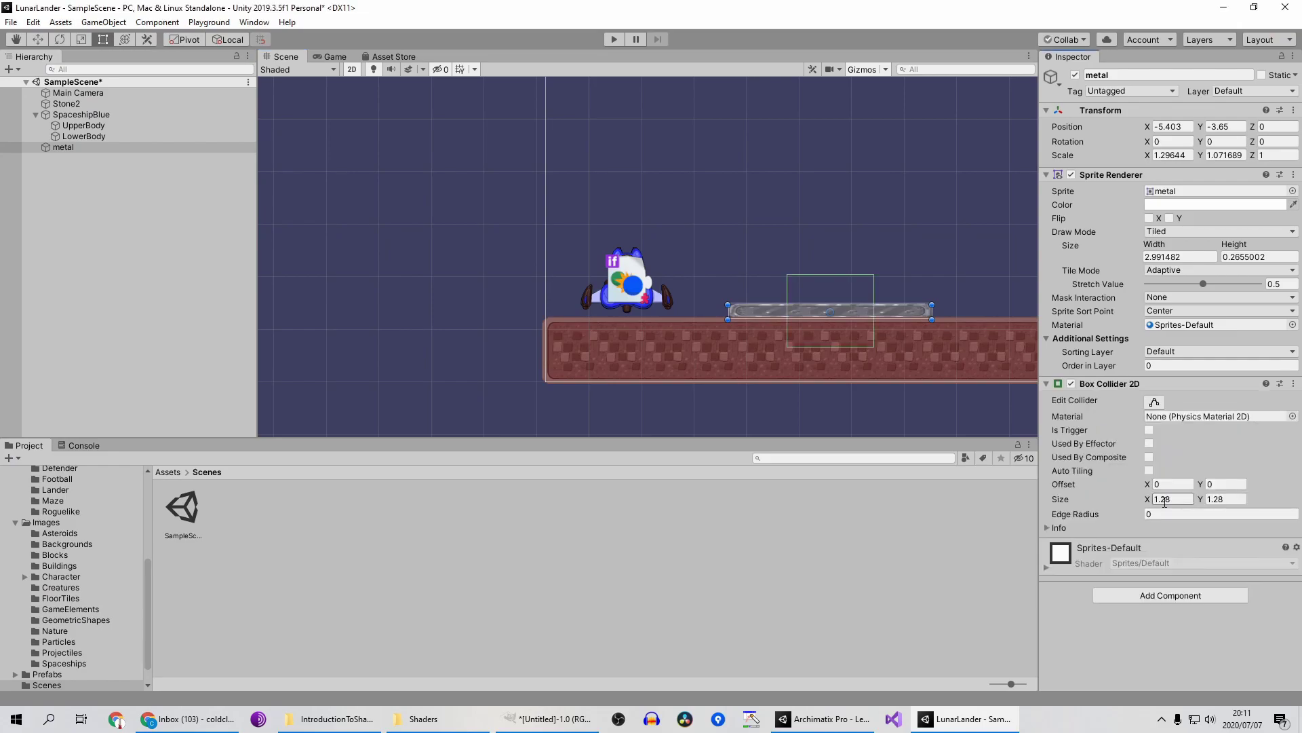
Enable Auto Tiling on the metal landing pad's Box Collider 2D.
click(1149, 469)
click(1148, 480)
click(1148, 469)
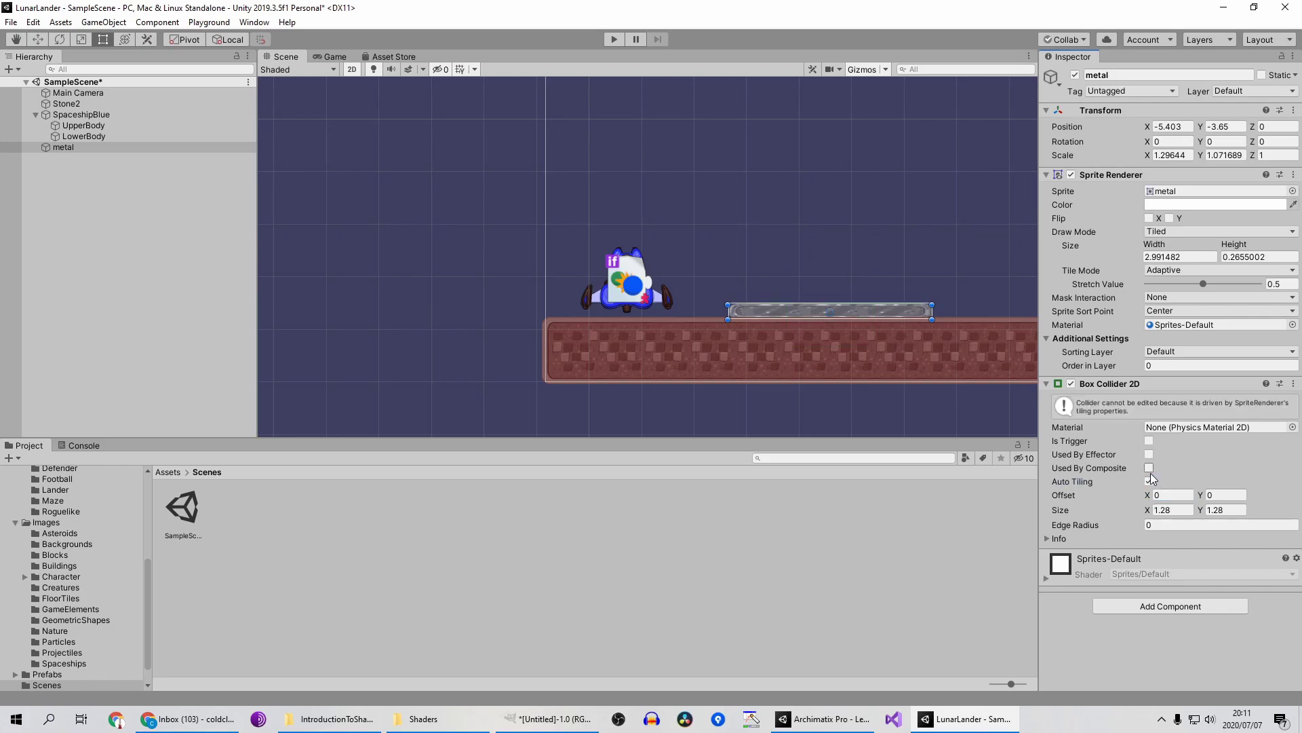
Play-test the scene by flying the spaceship over the metal pad and tipping it over, and stop the game.
middle_drag(710, 269, 632, 273)
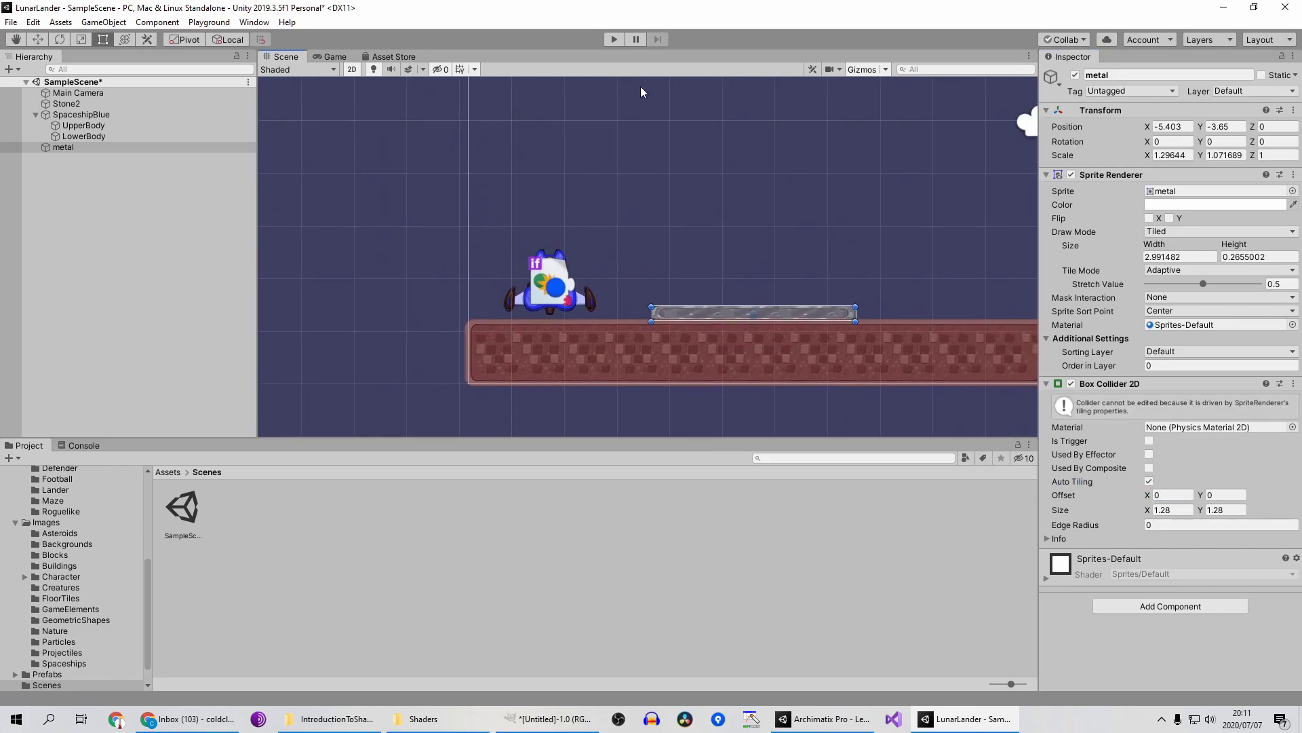
click(609, 37)
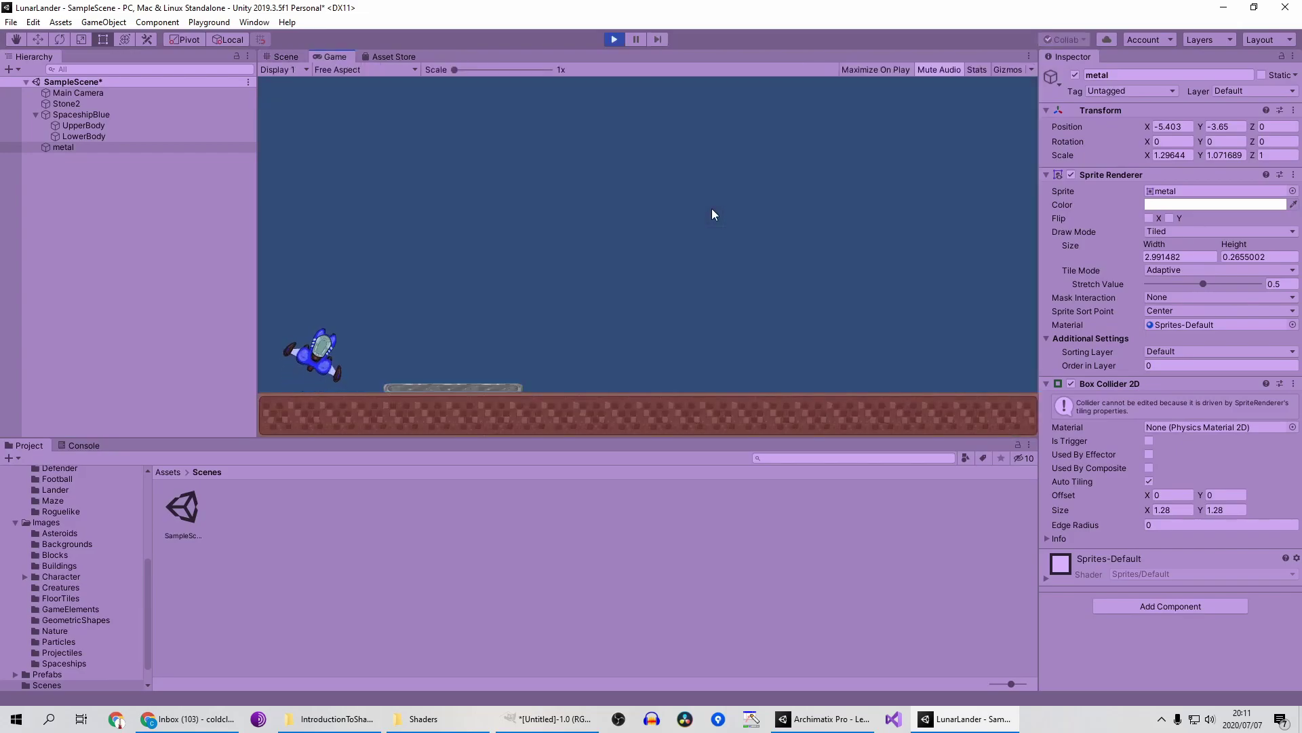
key(Right)
key(space)
key(Left)
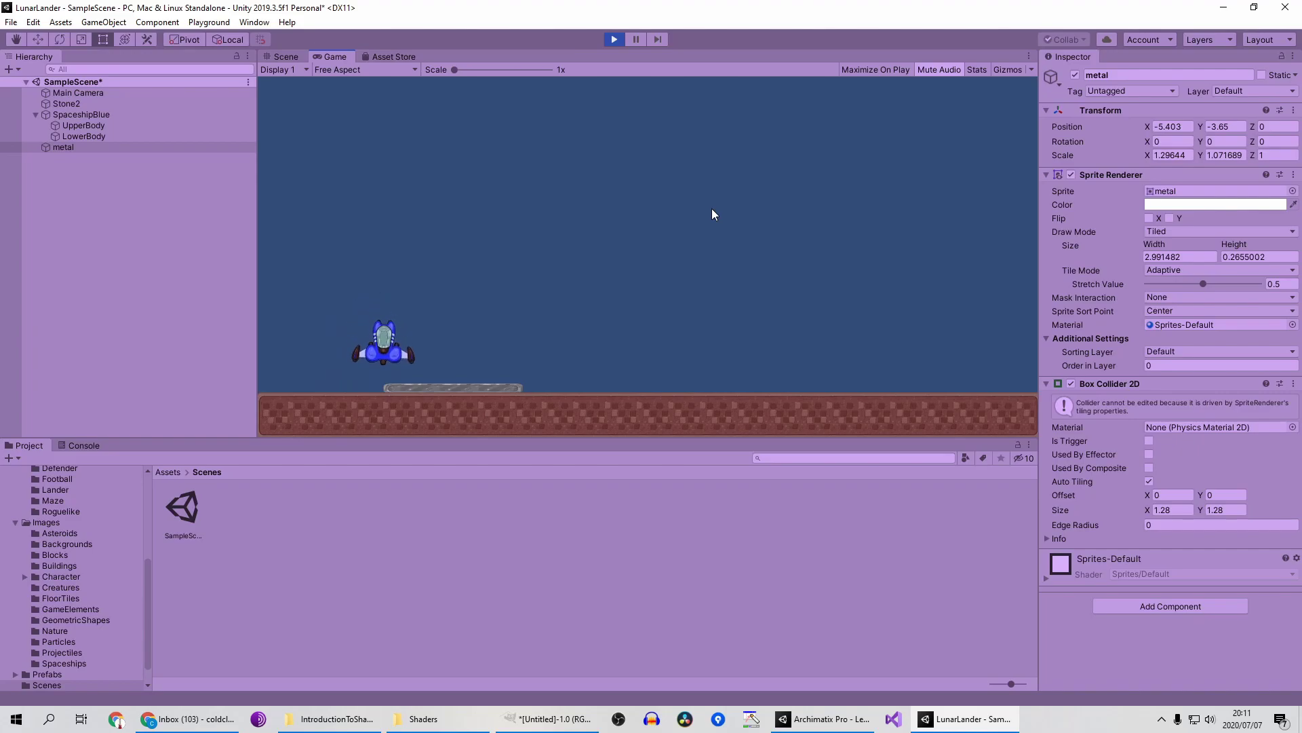
key(space)
key(Right)
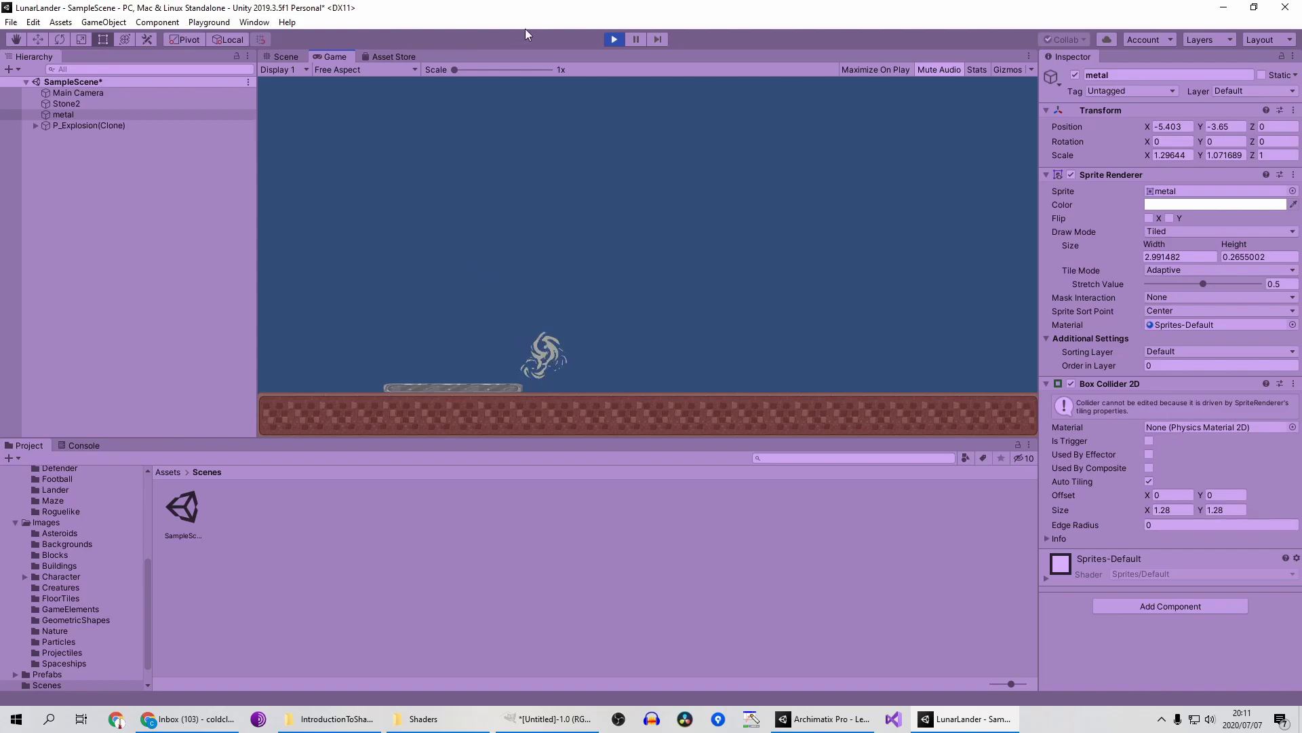
click(613, 39)
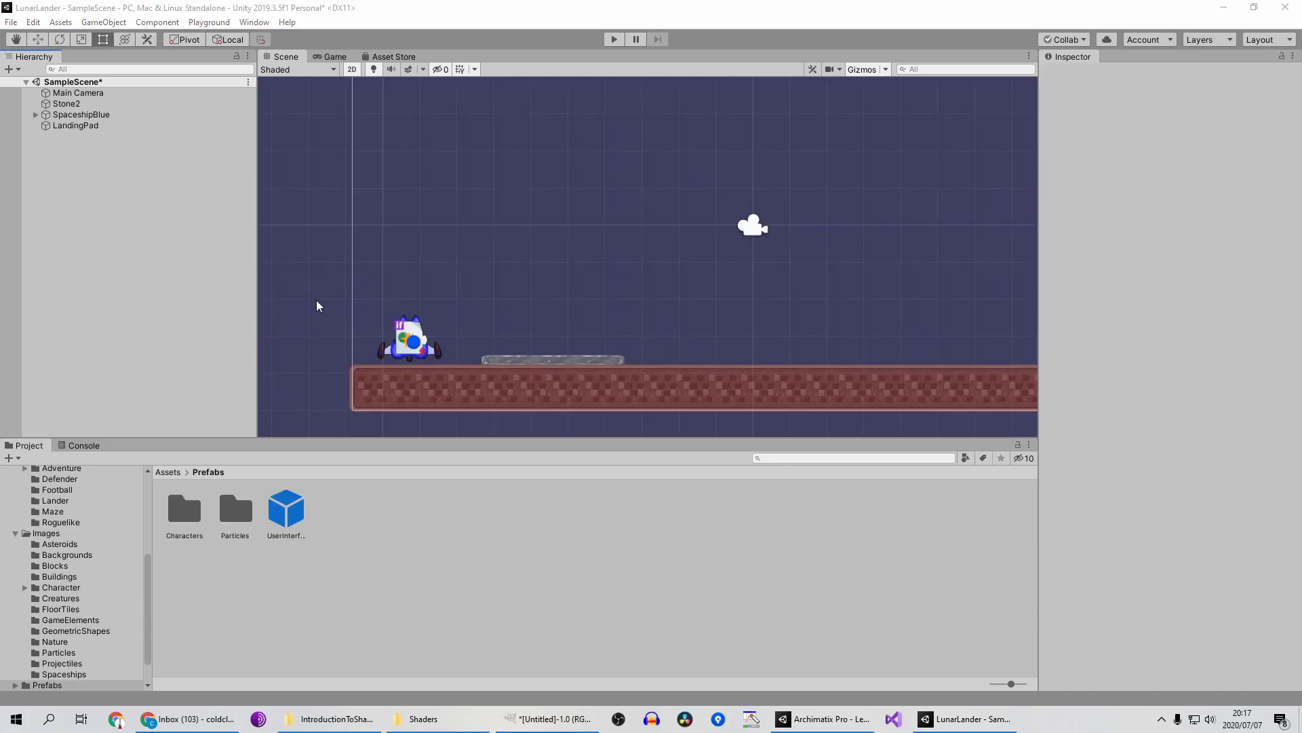
Add the UserInterface prefab from the Prefabs folder to SampleScene.
click(170, 474)
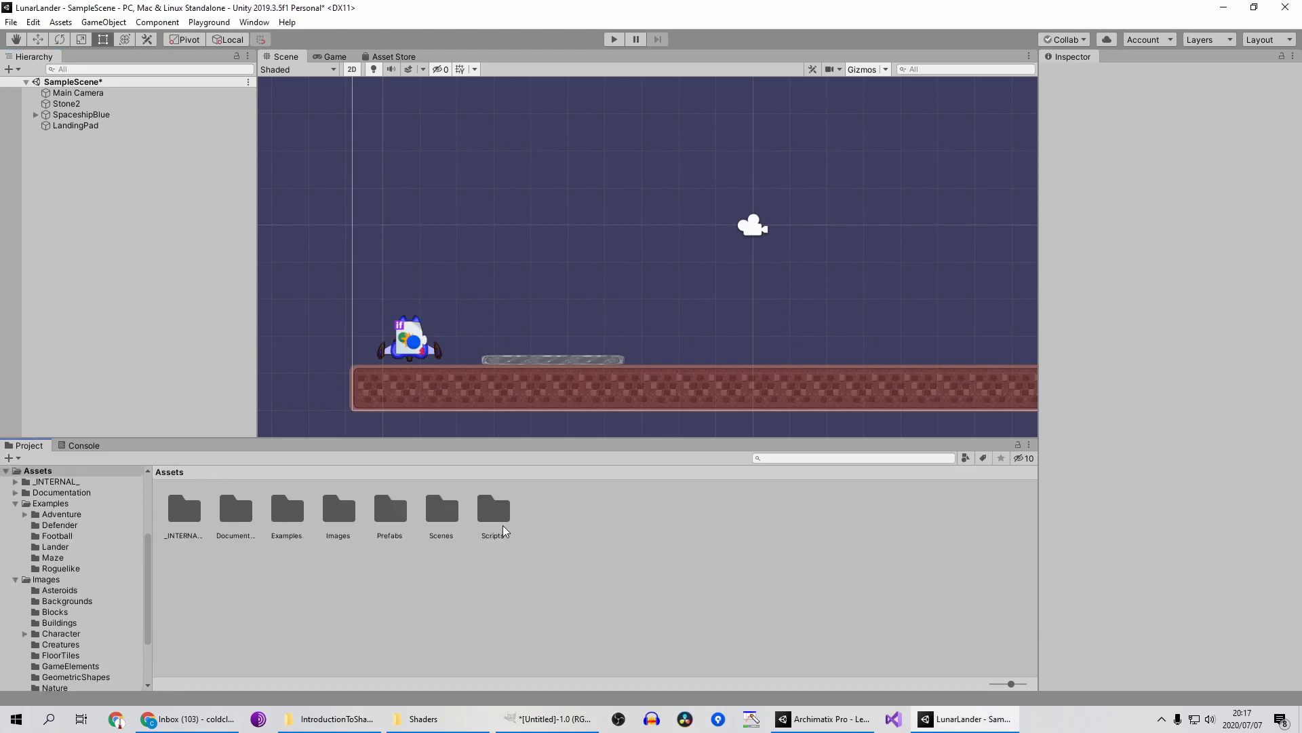
double_click(384, 518)
click(286, 510)
drag(125, 203, 127, 205)
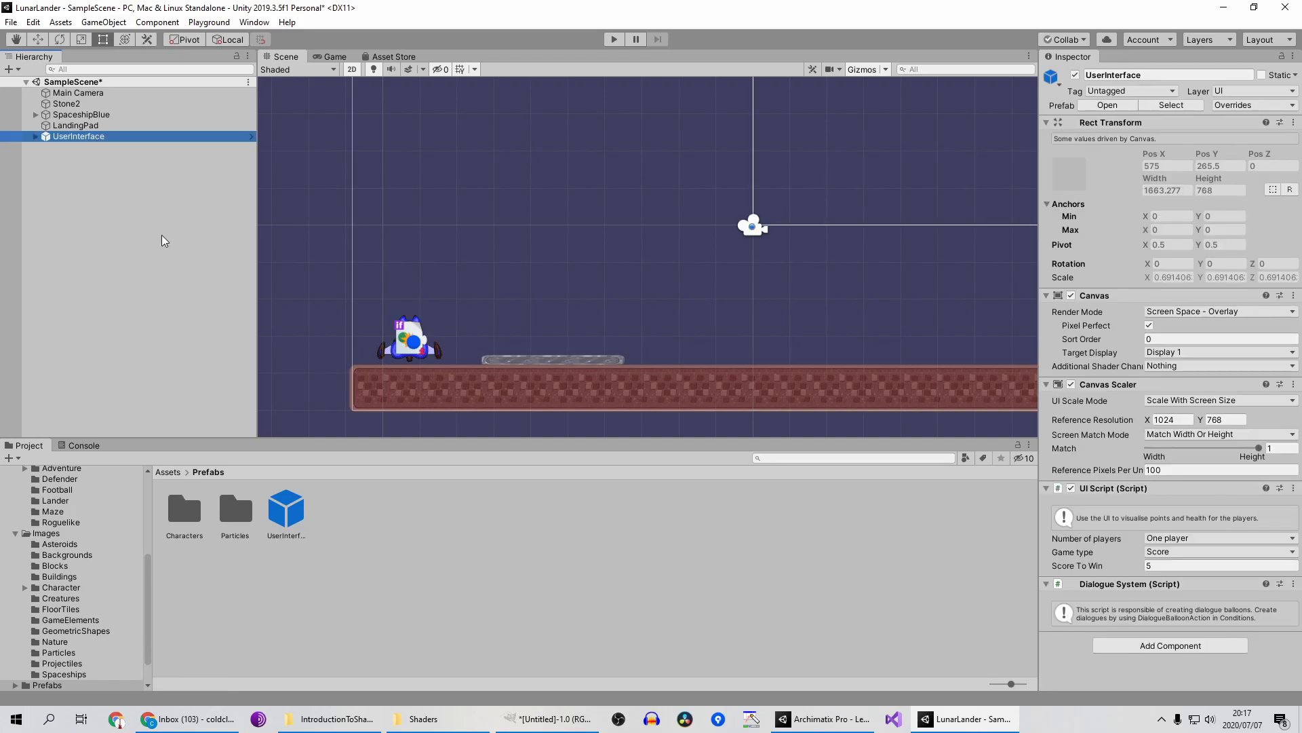
Add a Condition Collision component to LandingPad.
click(533, 361)
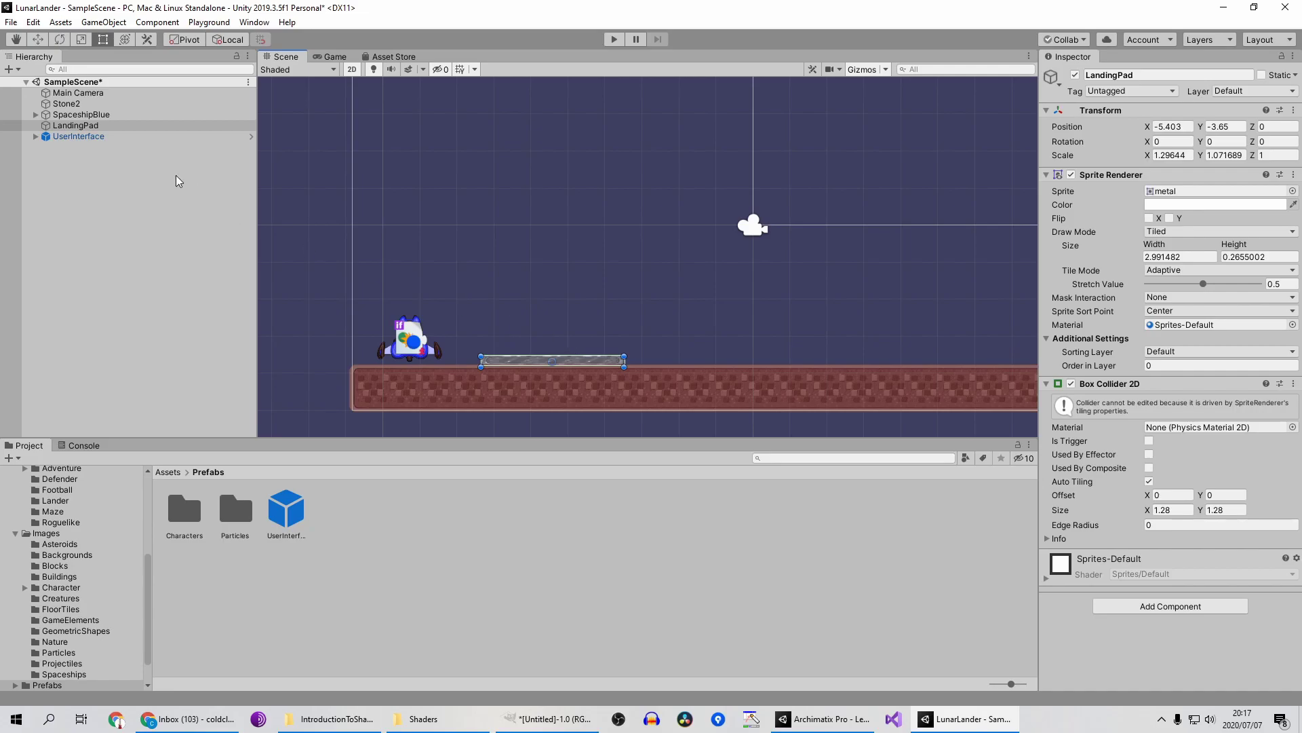
click(140, 125)
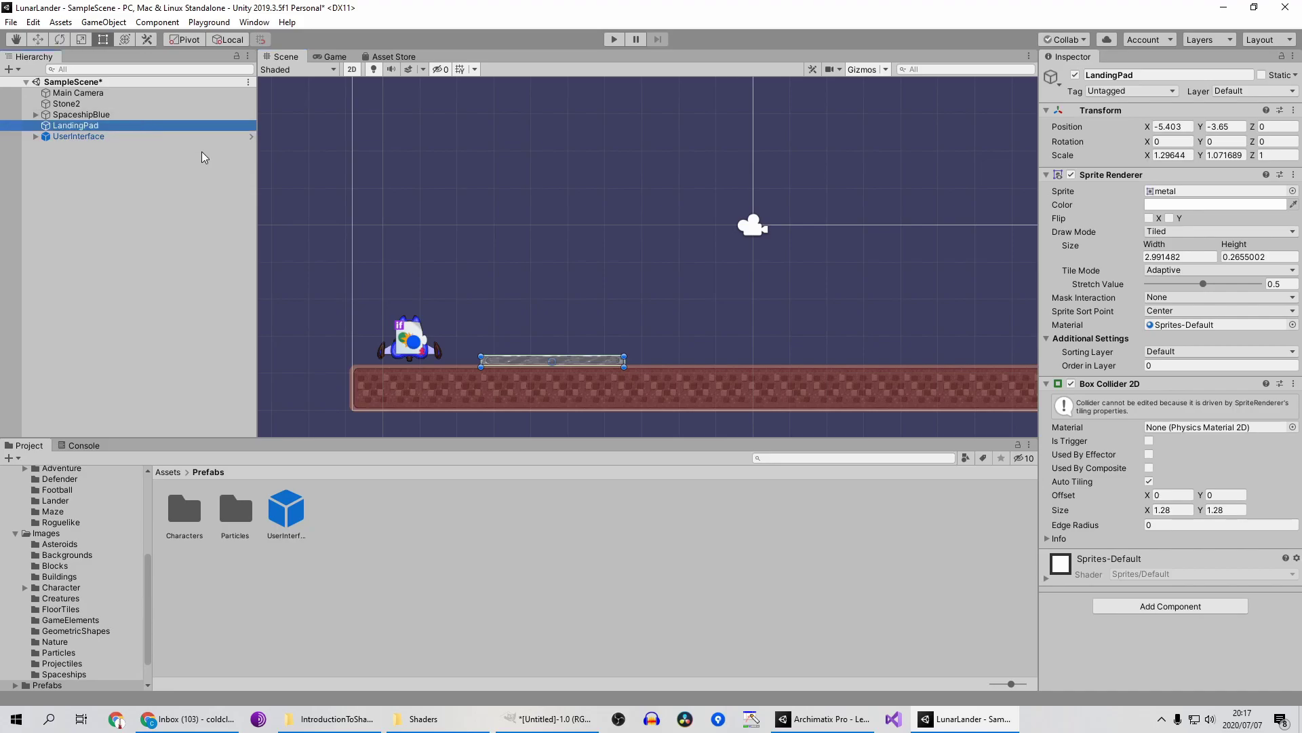
click(1145, 609)
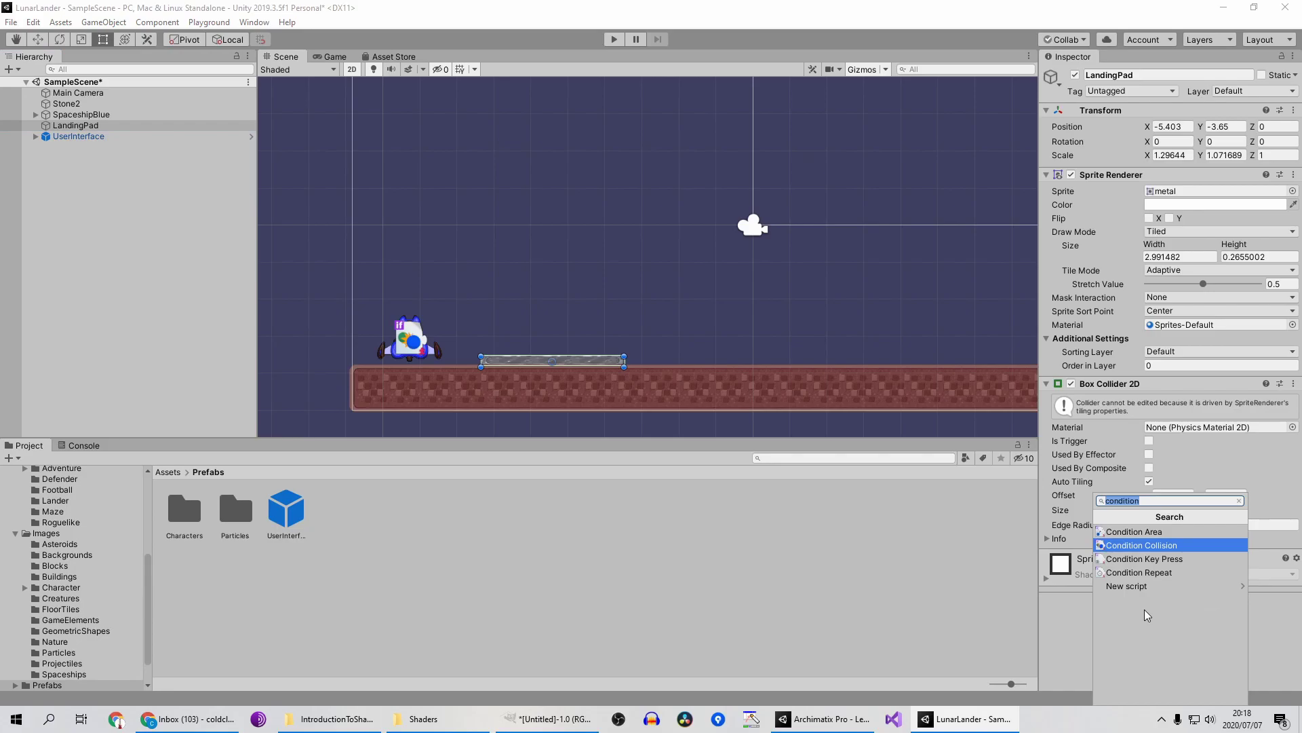
text(condition)
key(Down)
key(Down)
key(Return)
scroll(1173, 474, down, 3)
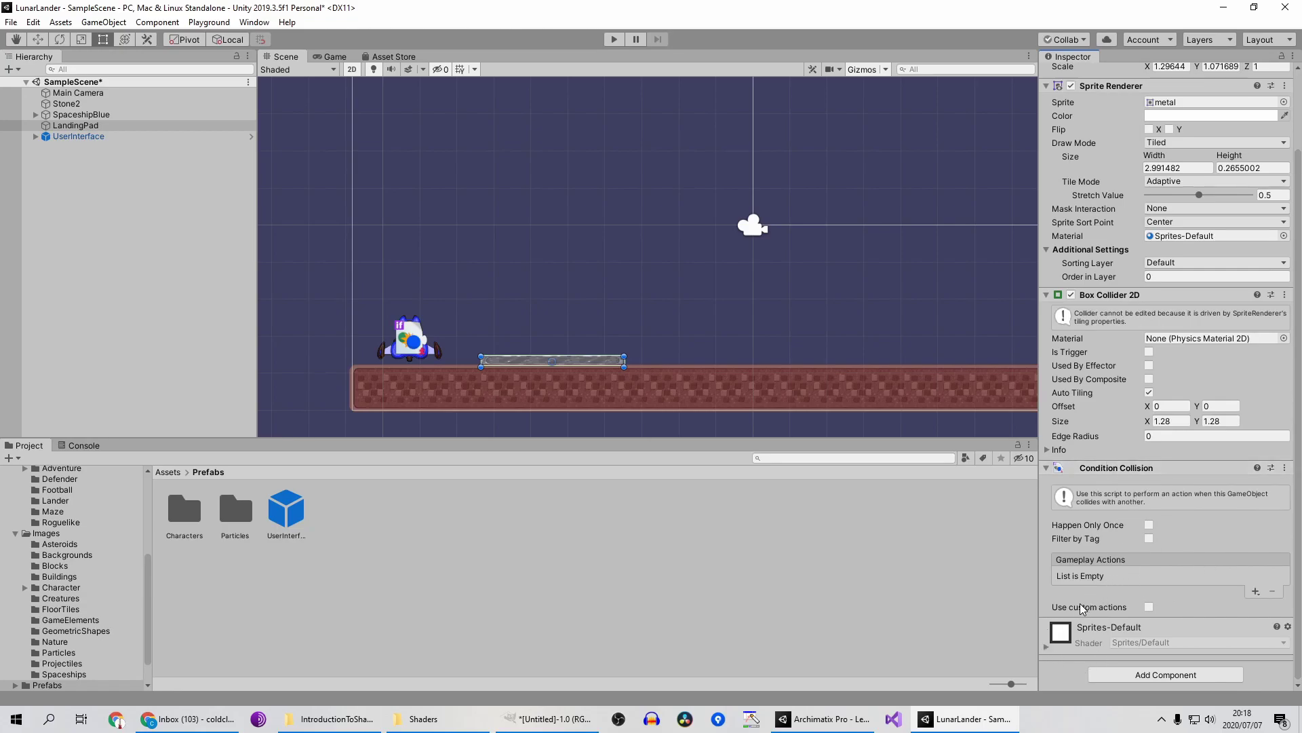
Enable custom actions in LandingPad's Condition Collision and add an entry that calls UIScript.GameWon on UserInterface.
click(1149, 607)
scroll(1145, 580, down, 2)
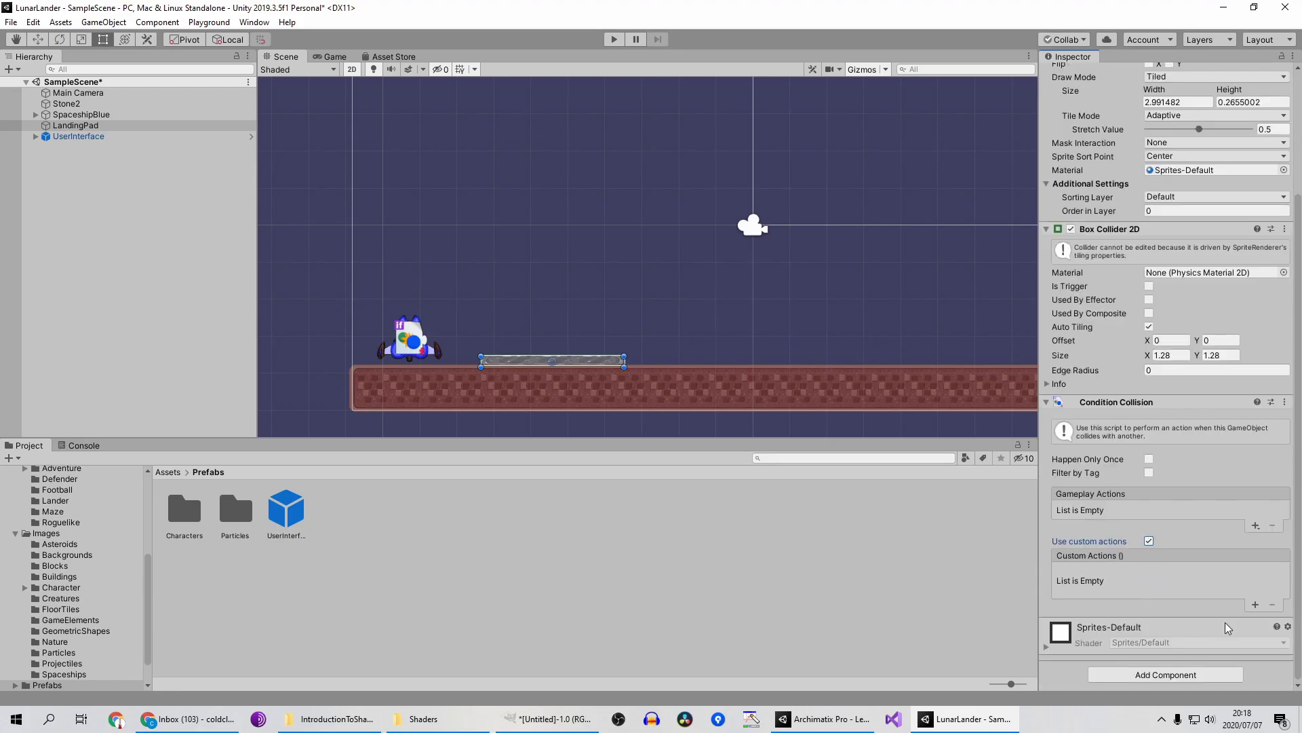
click(1255, 603)
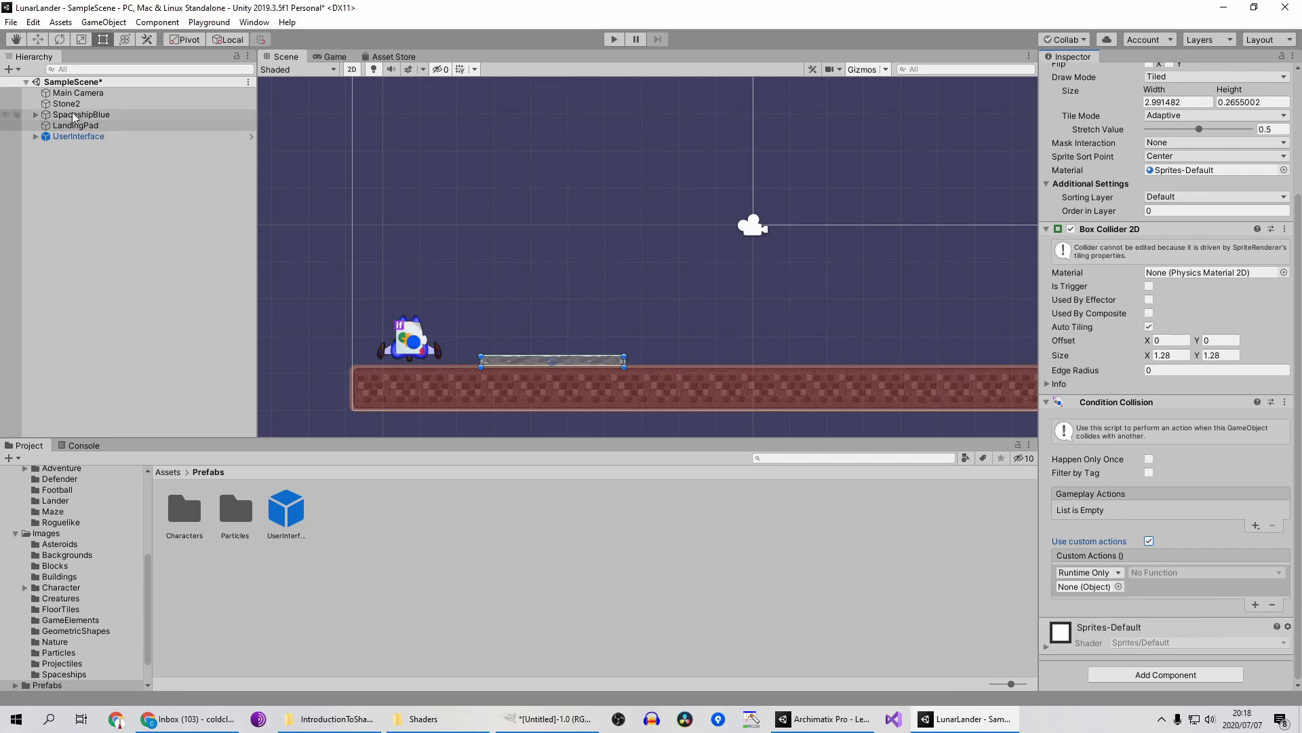
drag(79, 136, 1068, 595)
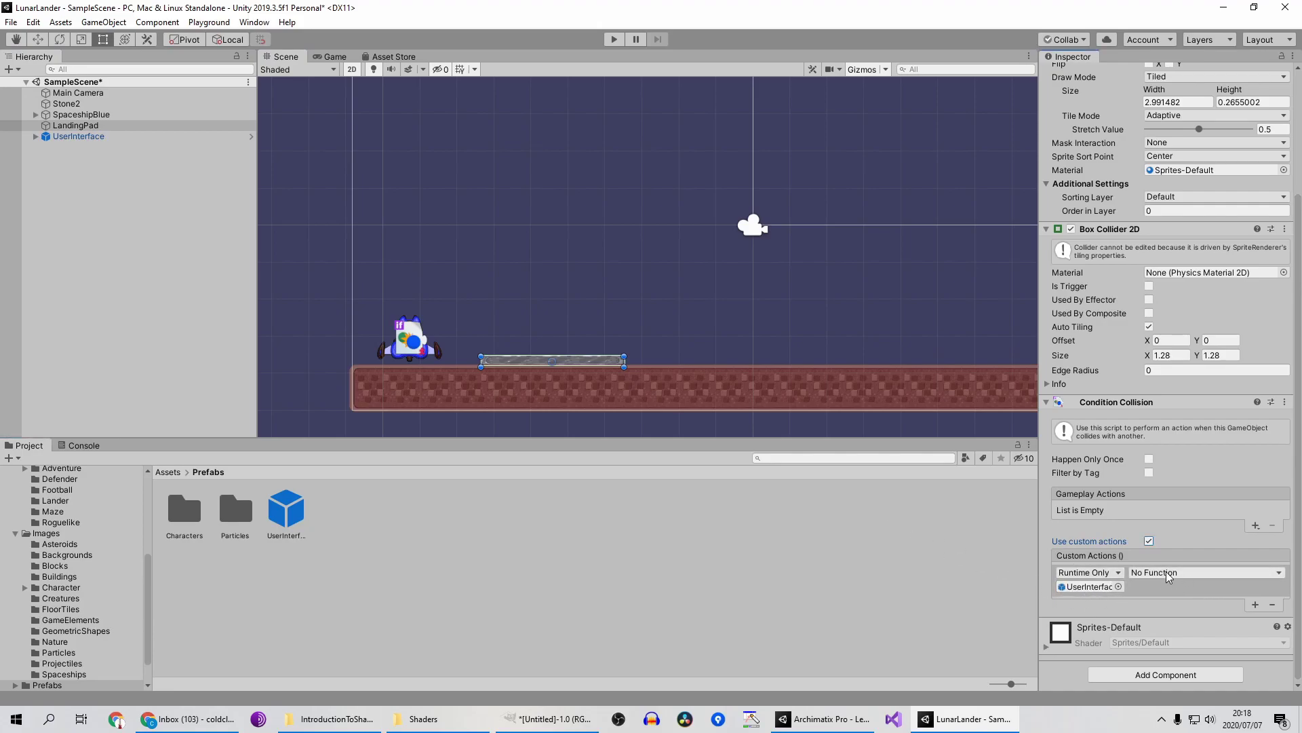
click(1194, 576)
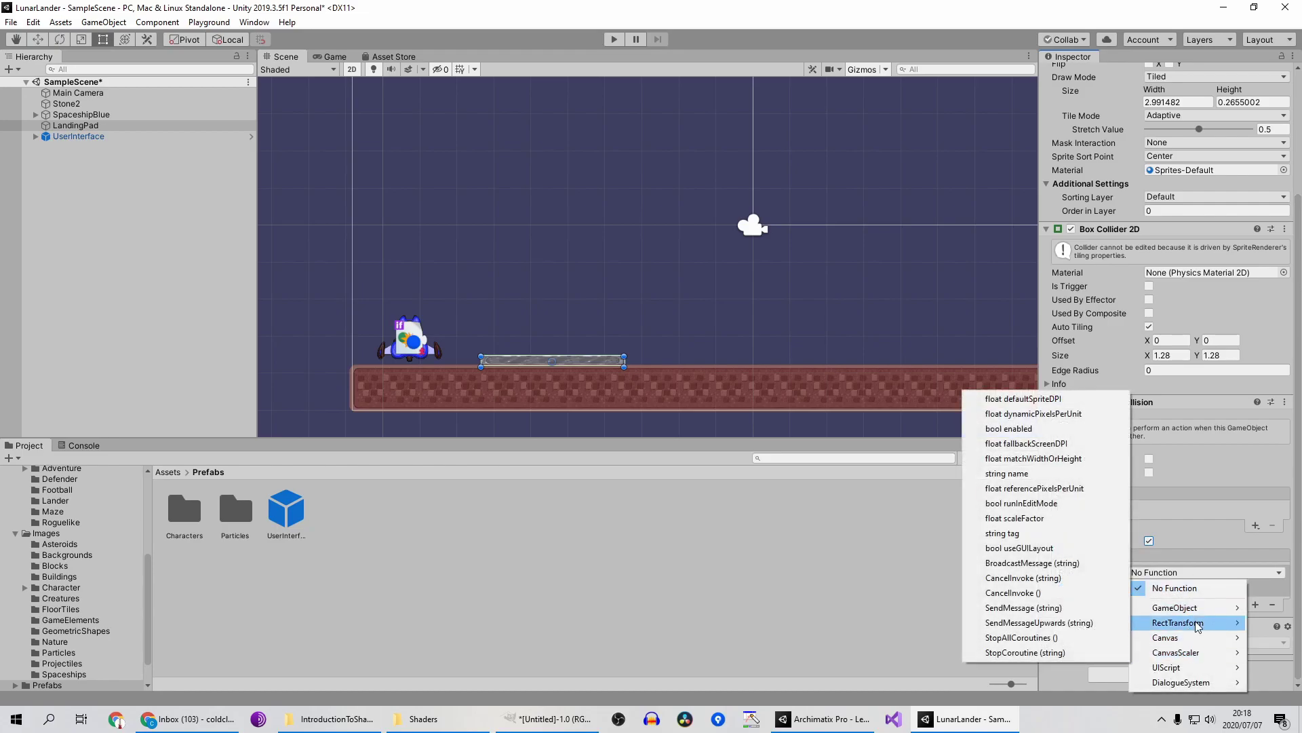
mouse_move(1187, 672)
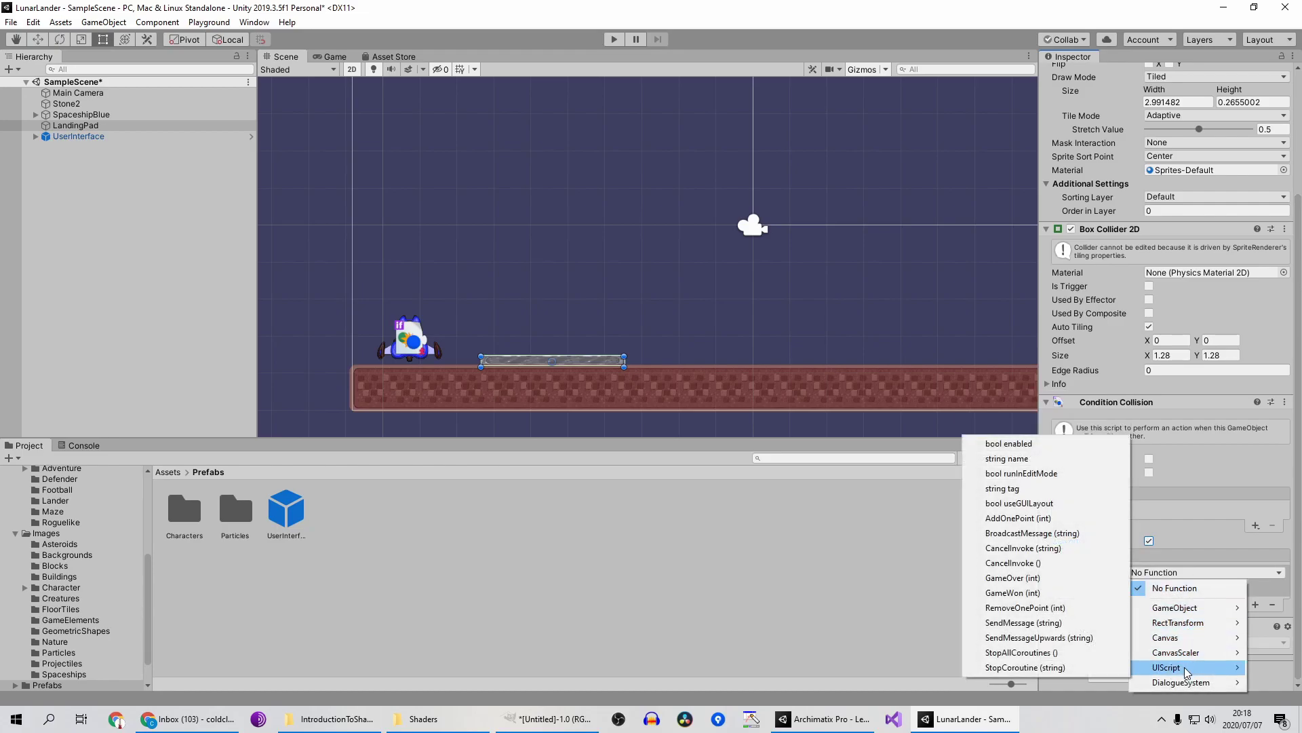
click(1034, 595)
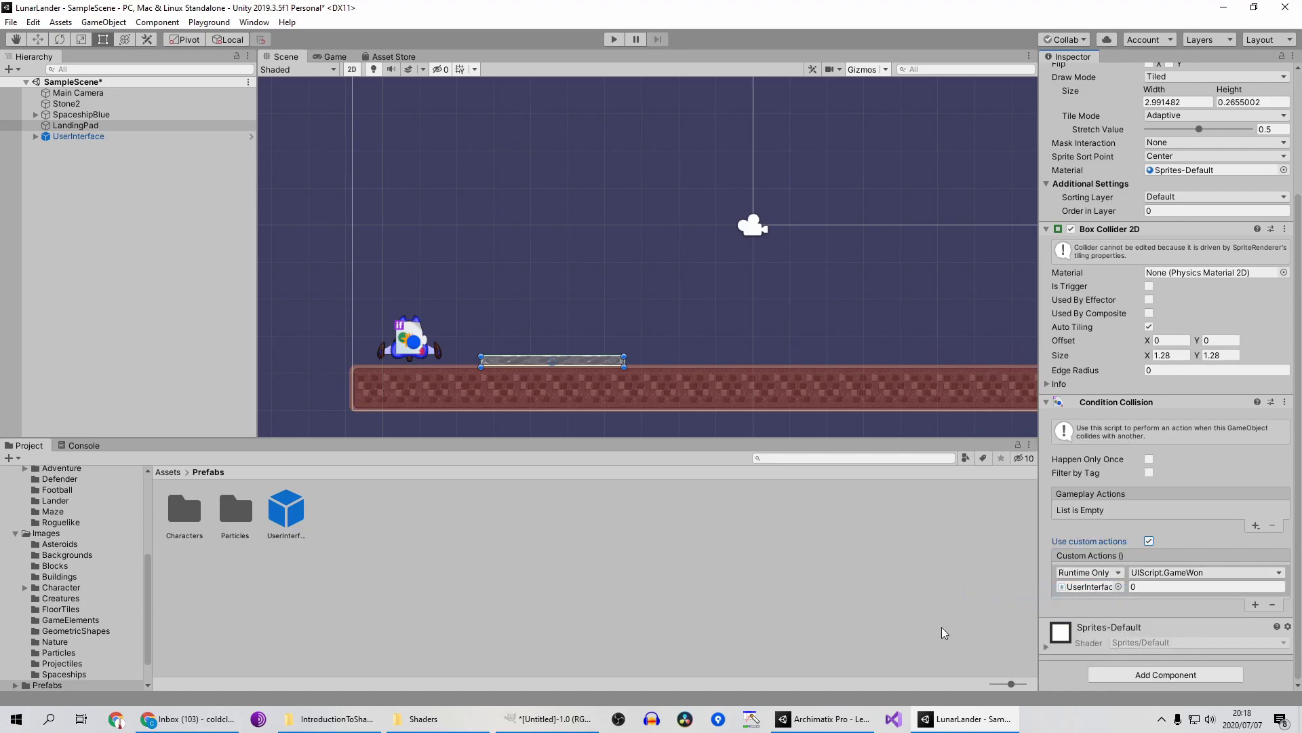
click(11, 22)
click(40, 87)
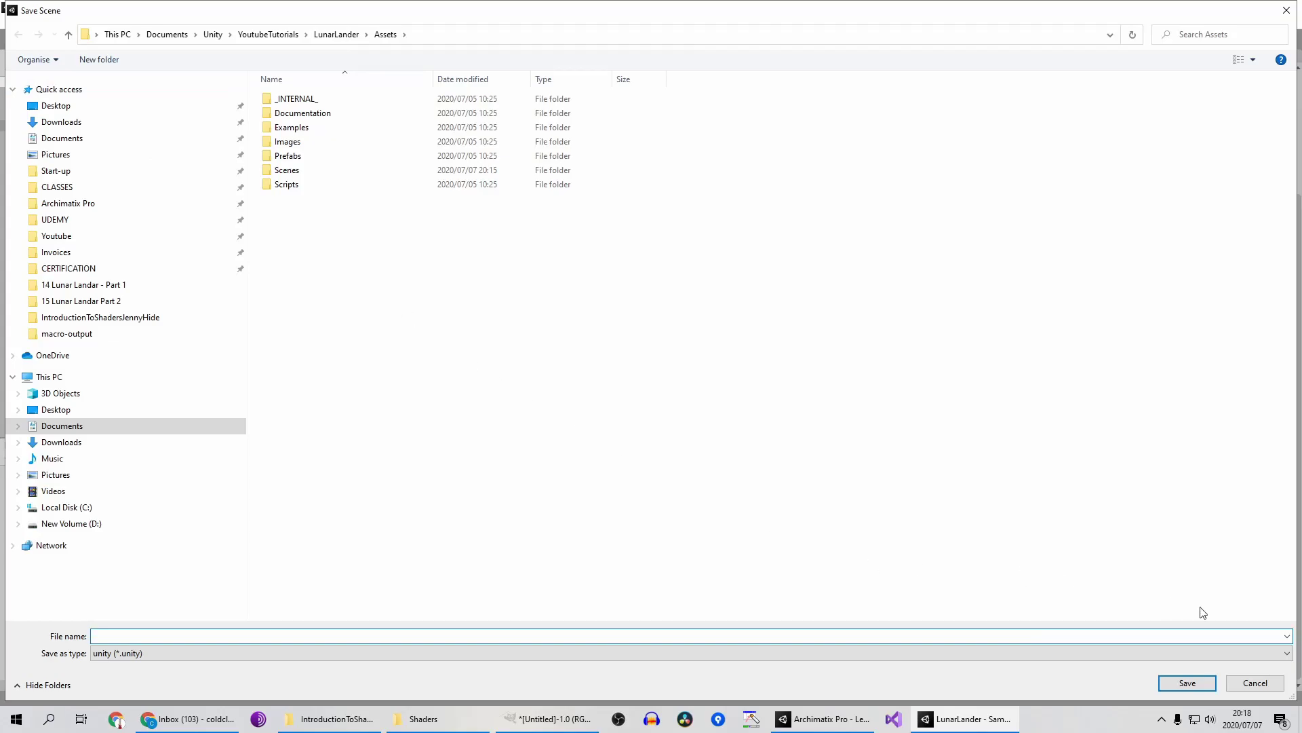
click(1254, 683)
Save the scene, play-test it by landing the spaceship upright on the landing pad, and stop the game.
key(ctrl+s)
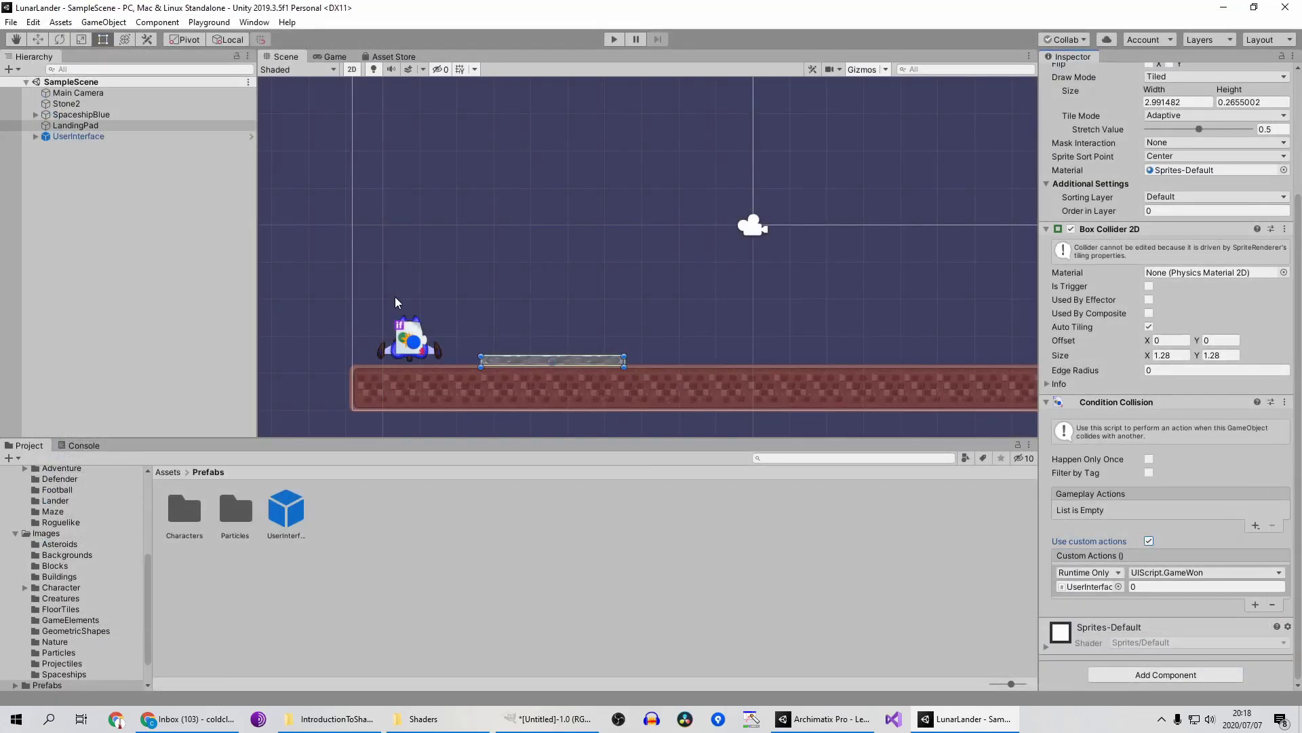
click(613, 40)
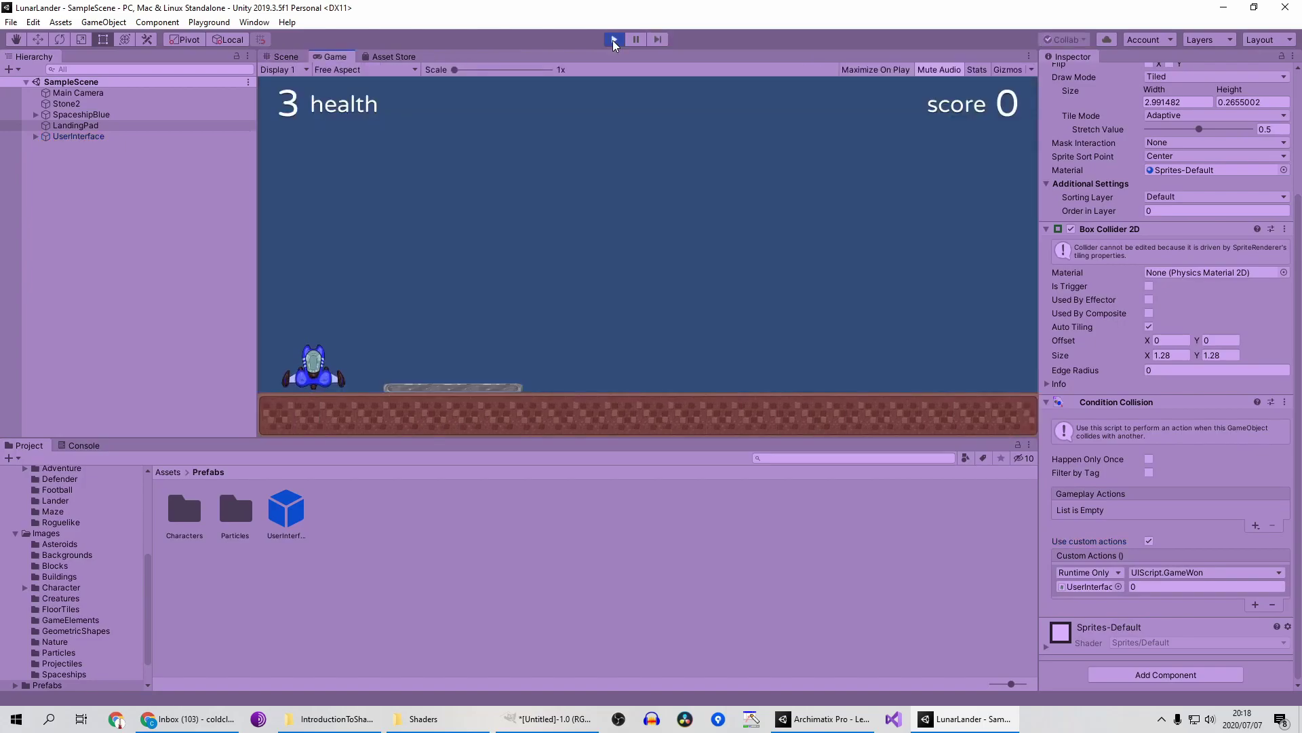
key(Right)
key(Up)
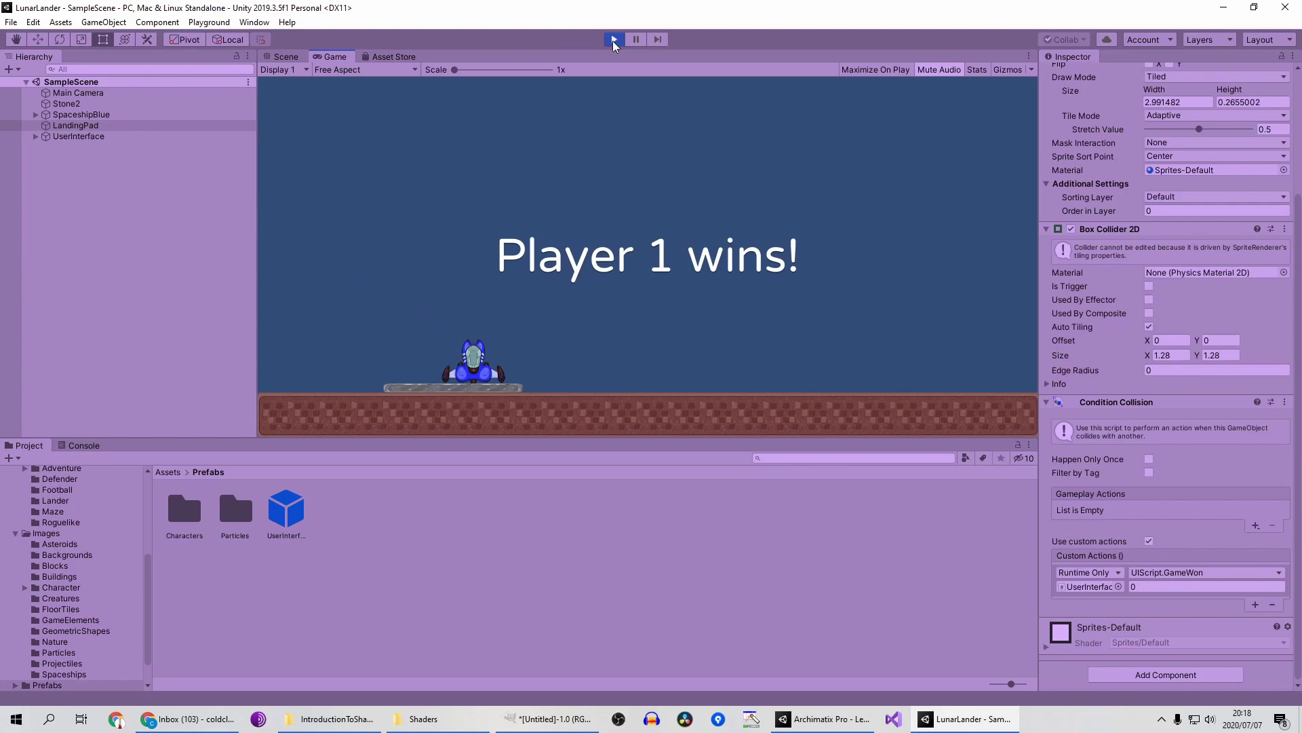
click(613, 40)
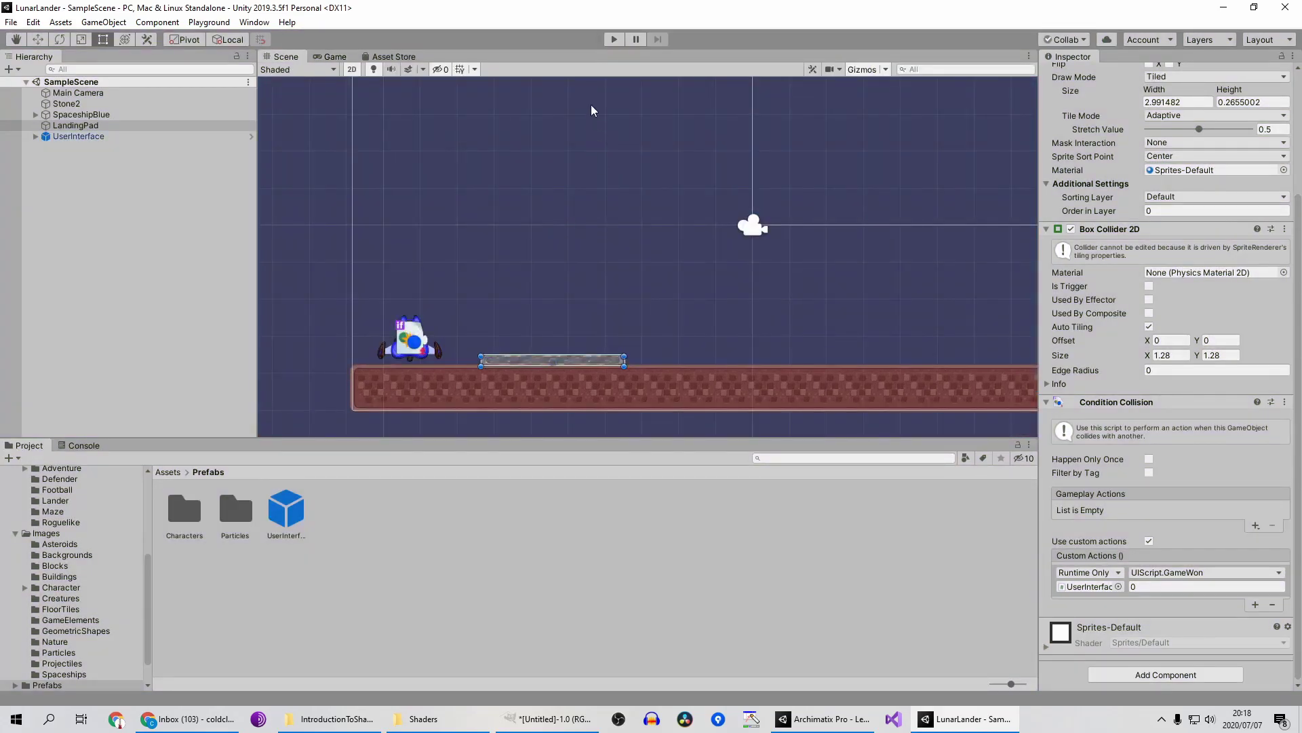
Play-test the scene once more, crashing the spaceship onto its upper body, and stop the game.
click(612, 39)
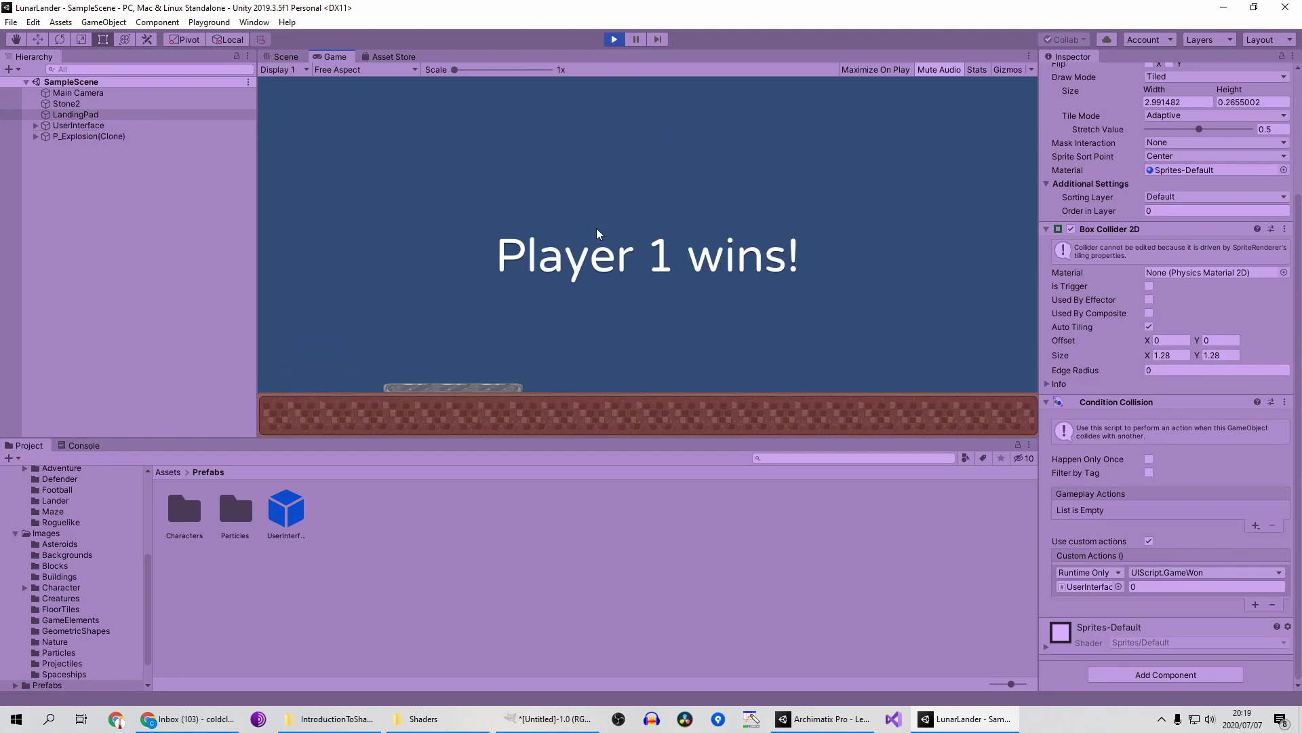
click(613, 40)
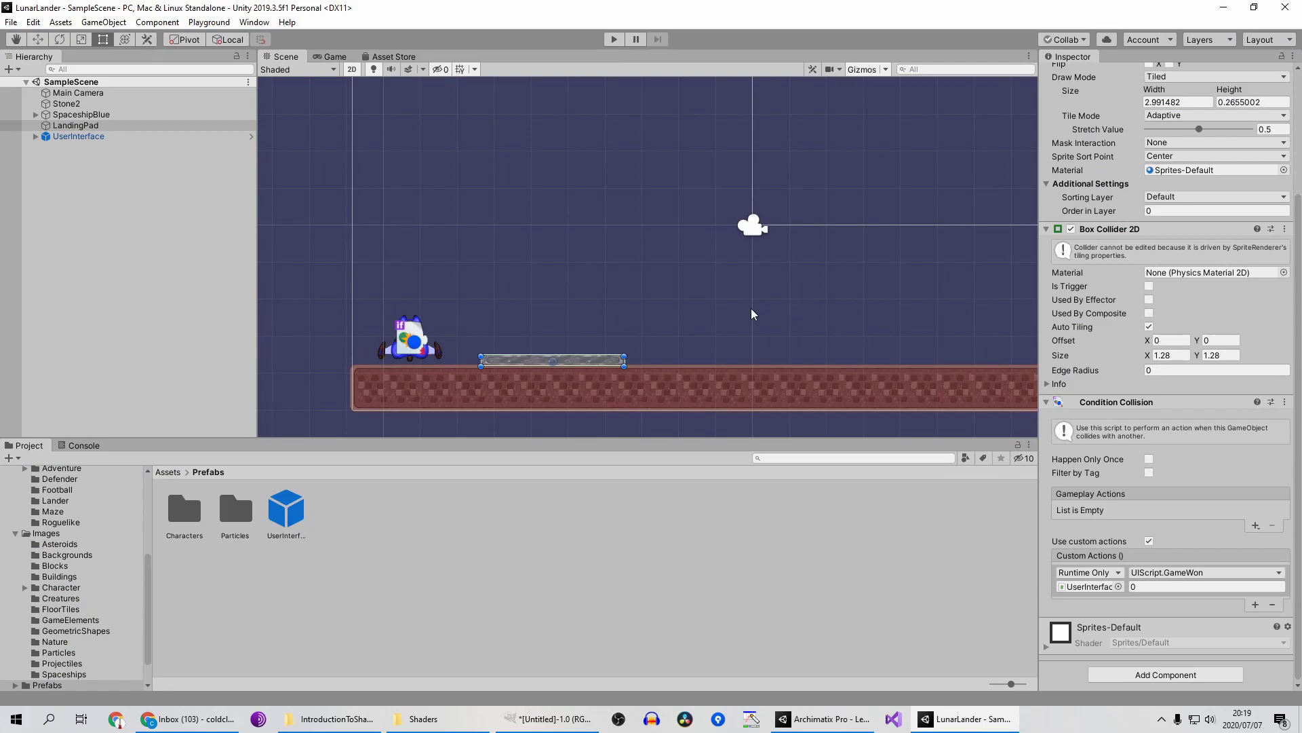
scroll(735, 295, down, 10)
middle_drag(735, 295, 608, 311)
scroll(637, 314, up, 6)
scroll(637, 315, up, 1)
scroll(608, 310, down, 3)
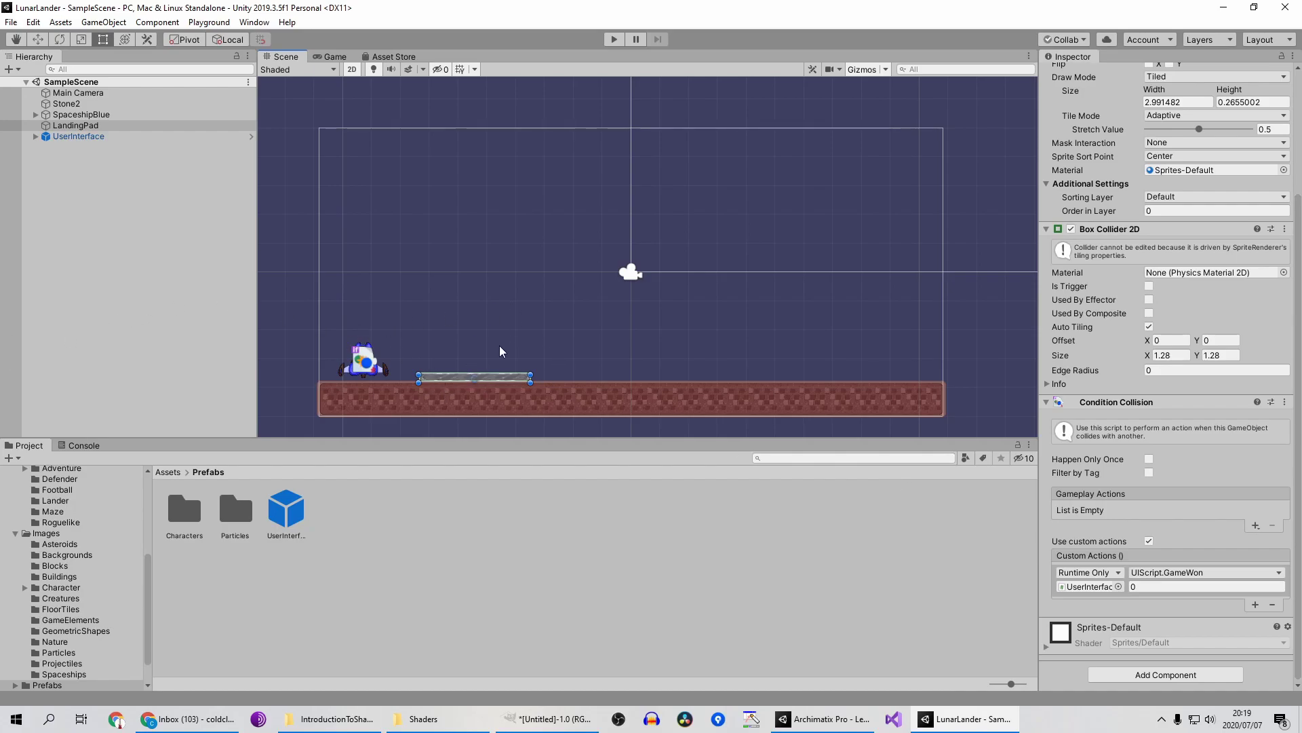
Open the Lander example scene from the project's Examples folder.
scroll(103, 543, up, 4)
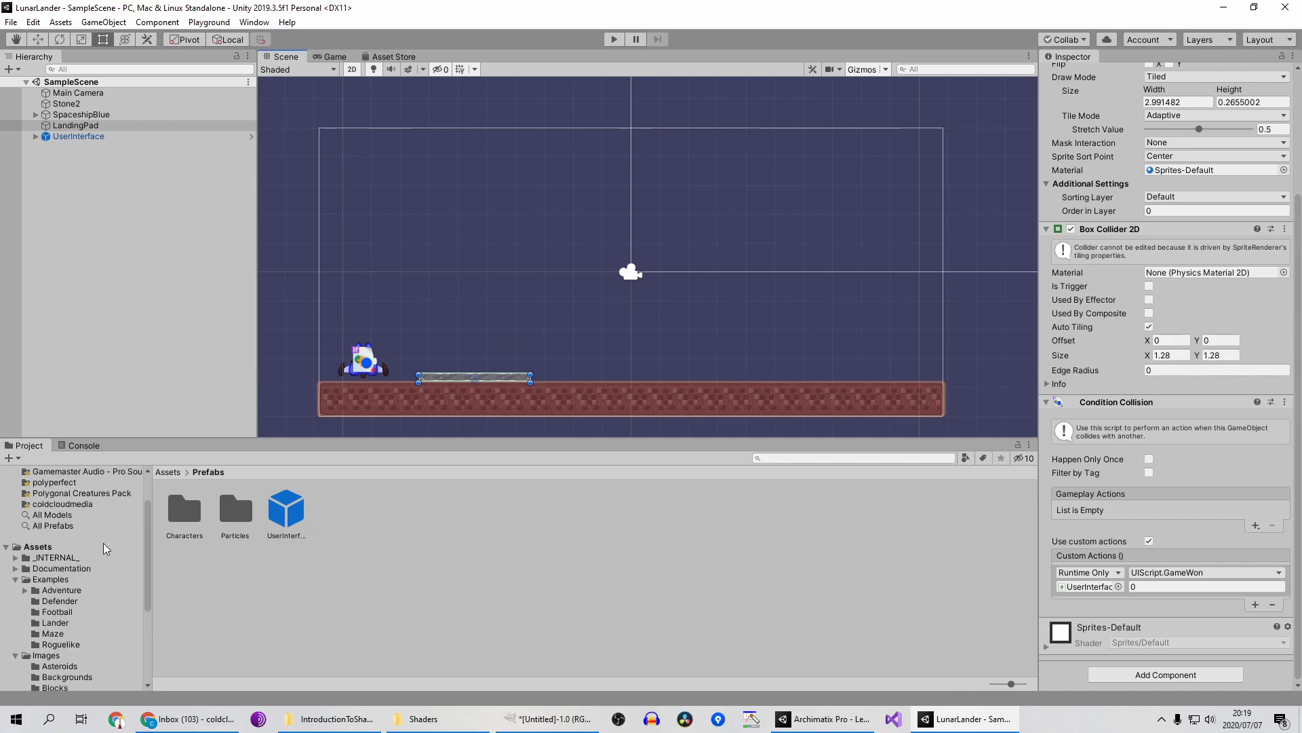
click(54, 580)
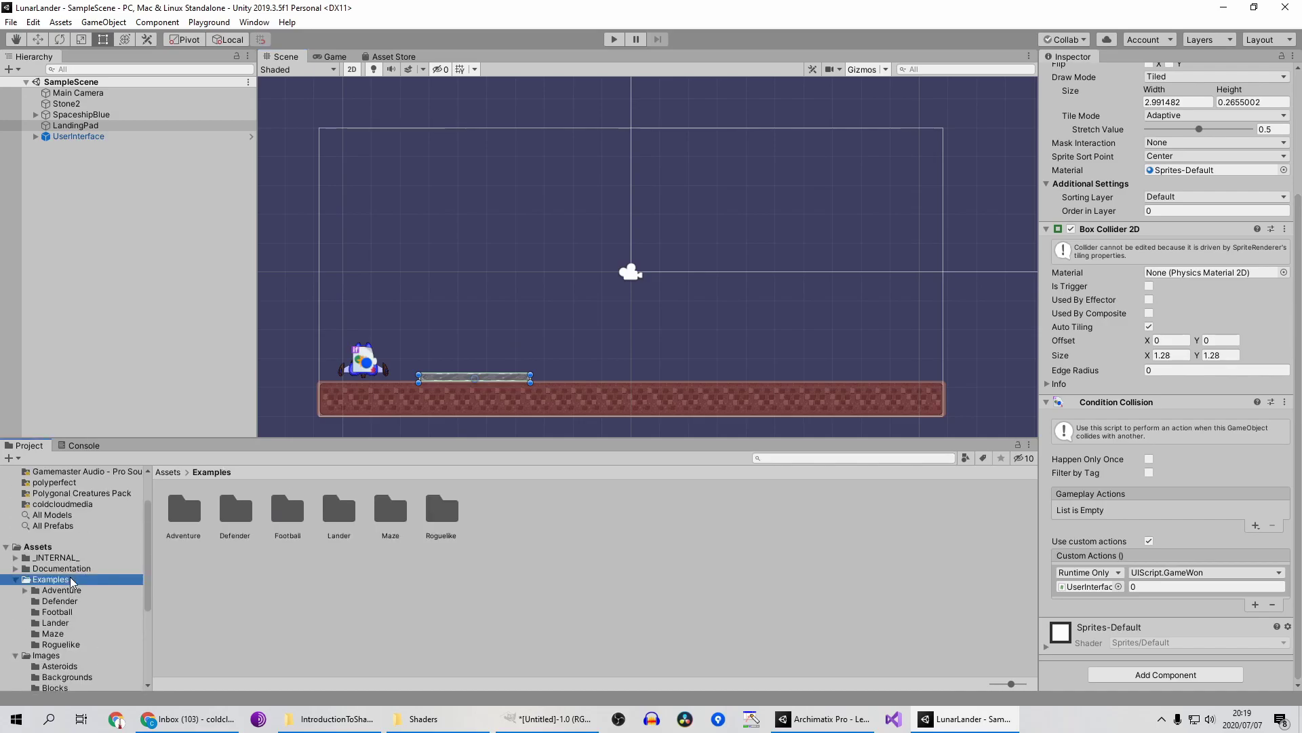
double_click(328, 521)
double_click(184, 509)
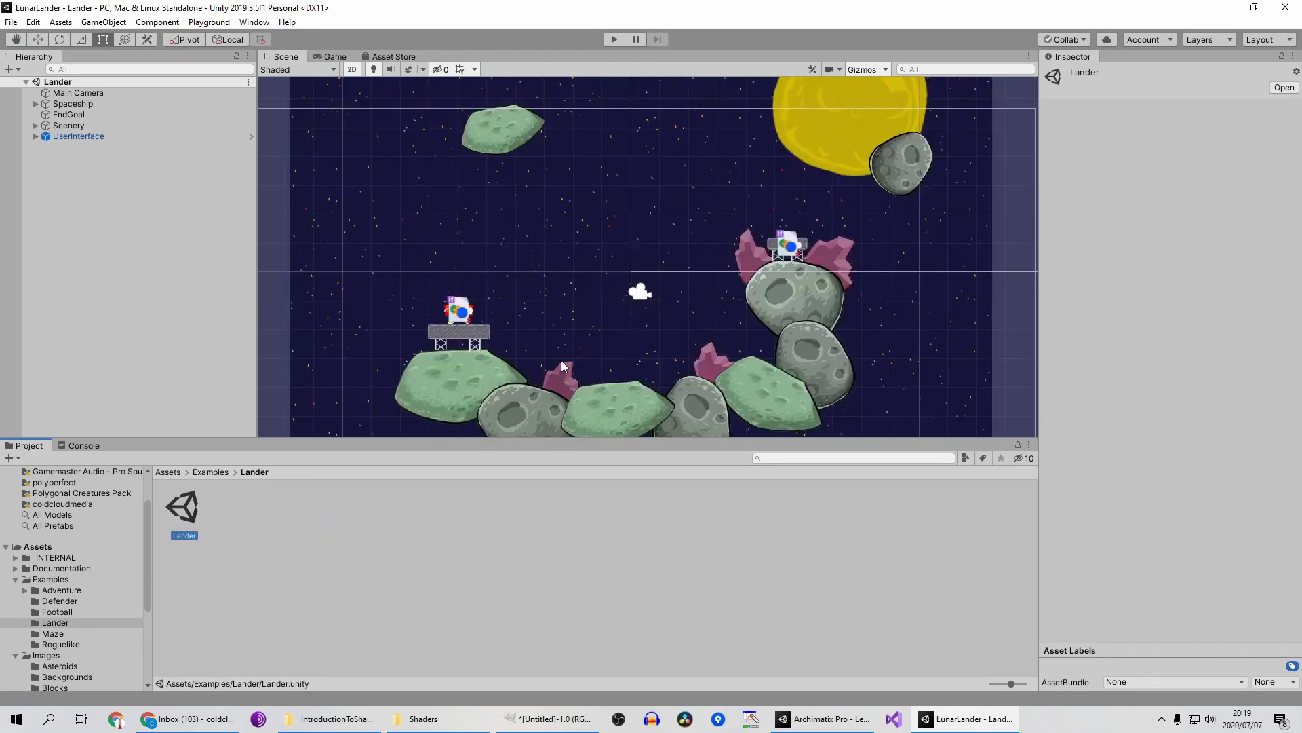
Examine the Lander scene's terrain layout and the components of the MoonSoil rock beneath the spaceship's starting platform.
scroll(584, 344, down, 2)
middle_drag(585, 344, 564, 272)
click(455, 303)
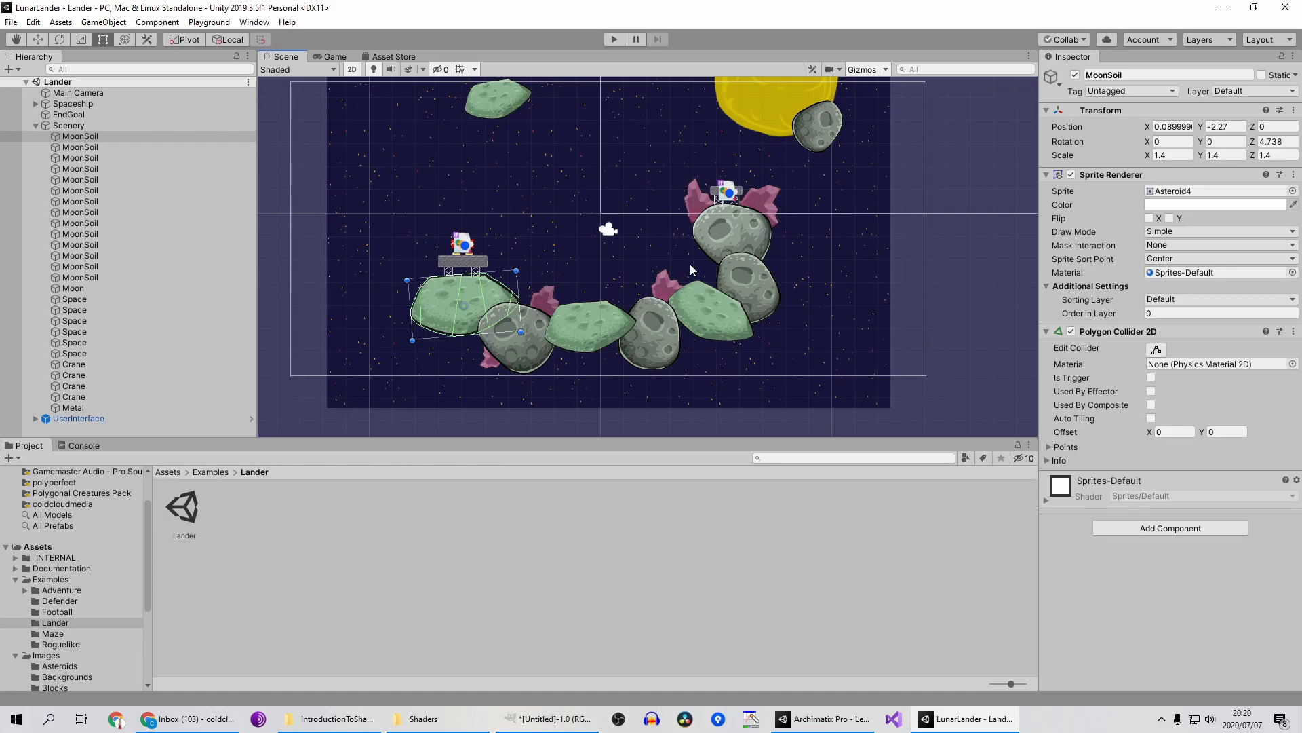
scroll(689, 270, up, 3)
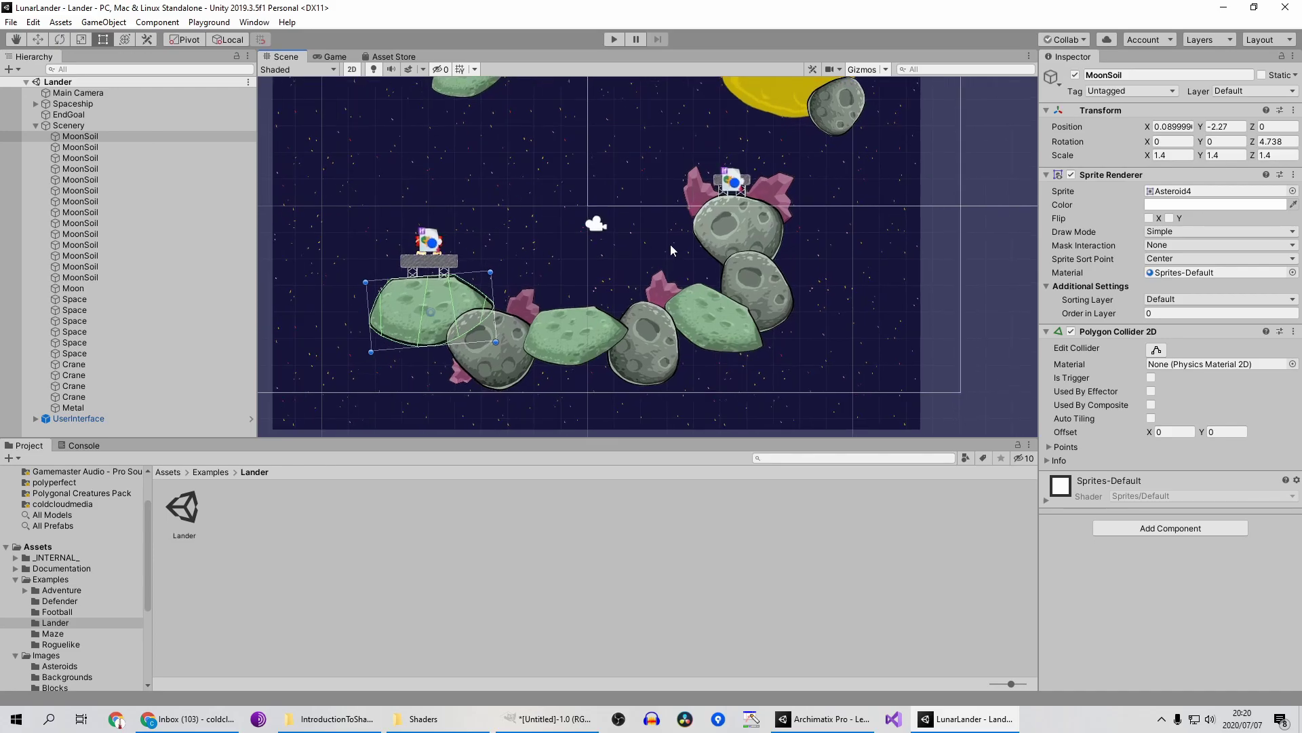